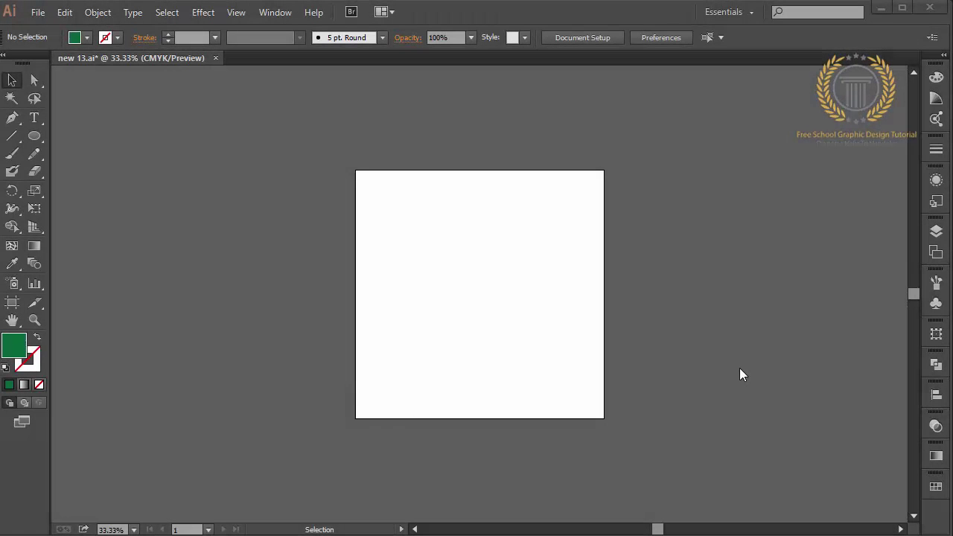
Step: Zoom to 150% and draw a green hexagon about 196 by 226 px with the Polygon tool
key(ctrl+equal)
key(ctrl+equal)
key(ctrl+equal)
key(ctrl+equal)
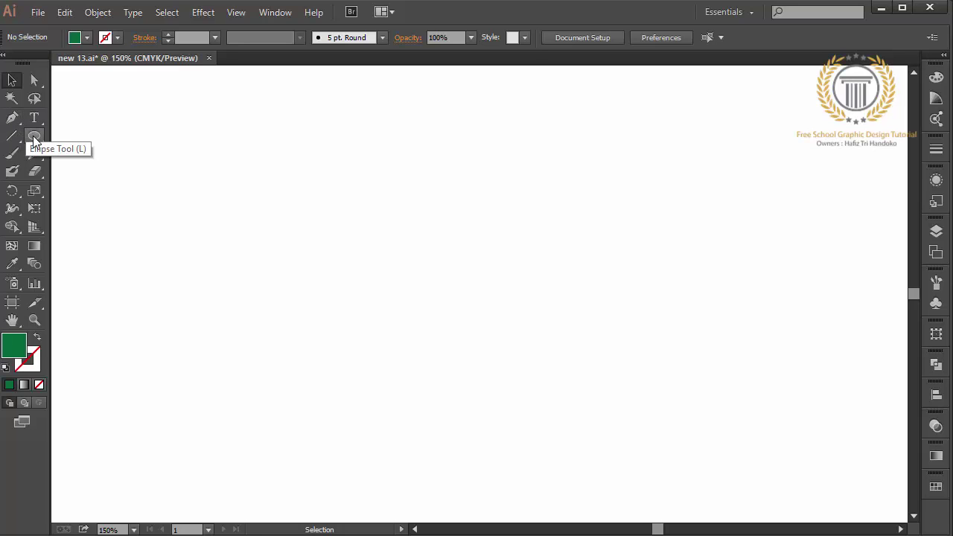
mouse_move(34, 140)
mouse_down()
mouse_move(88, 155)
mouse_move(103, 191)
mouse_up()
drag(307, 190, 416, 253)
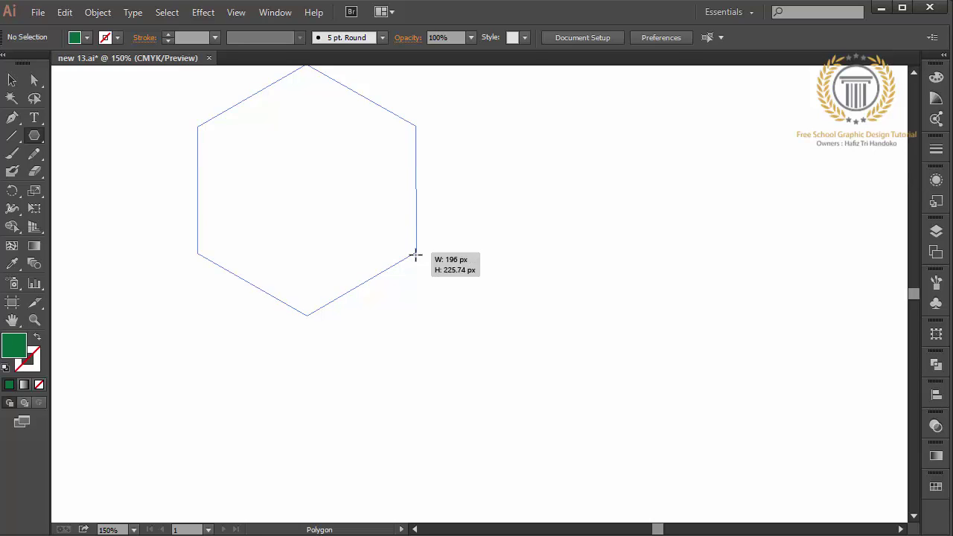
drag(416, 254, 428, 327)
click(12, 80)
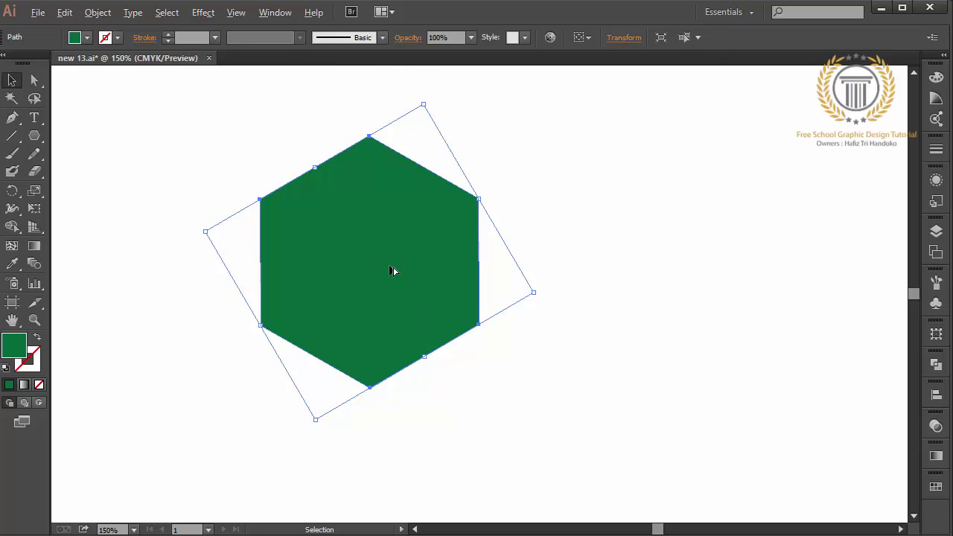
Step: Subtract a lower duplicate of the hexagon with Minus Front, leaving a chevron
drag(392, 267, 395, 307)
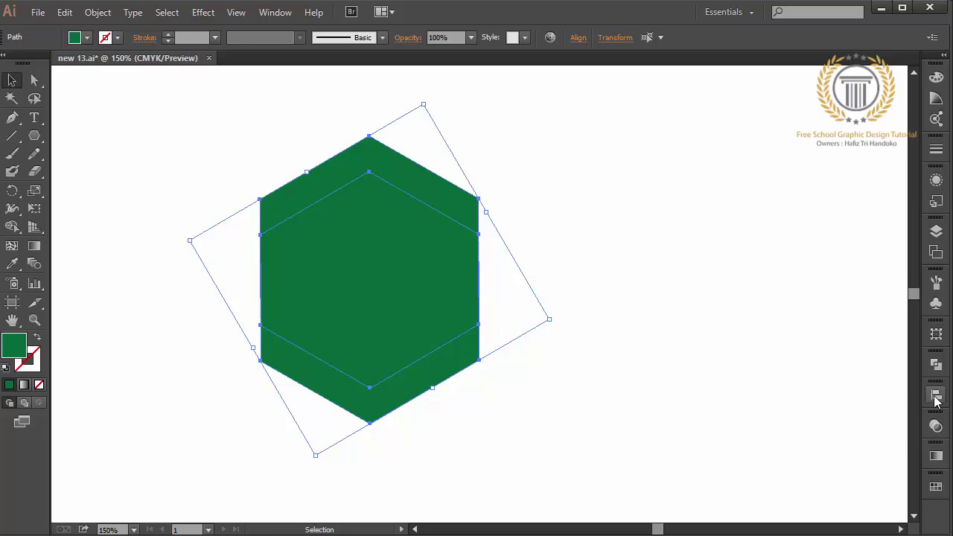
click(936, 364)
click(787, 388)
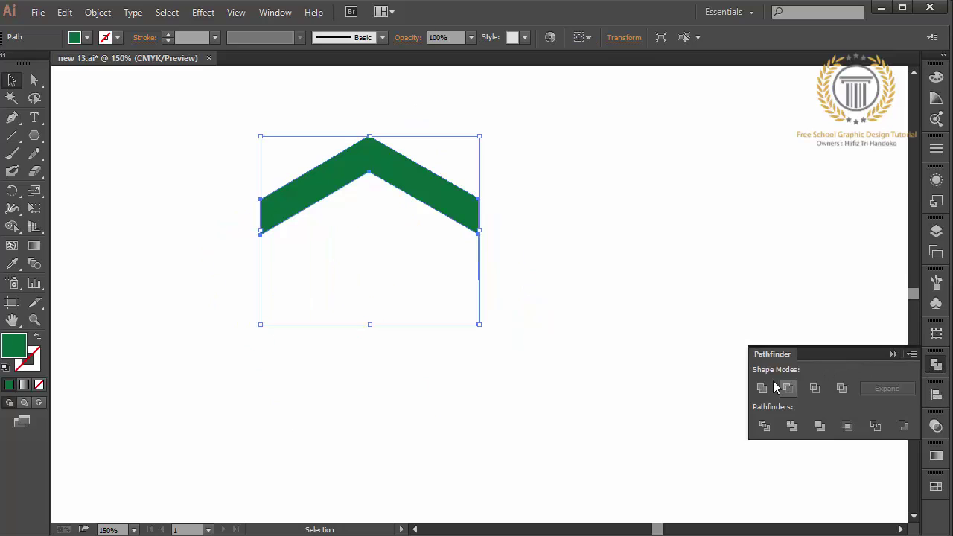
click(641, 285)
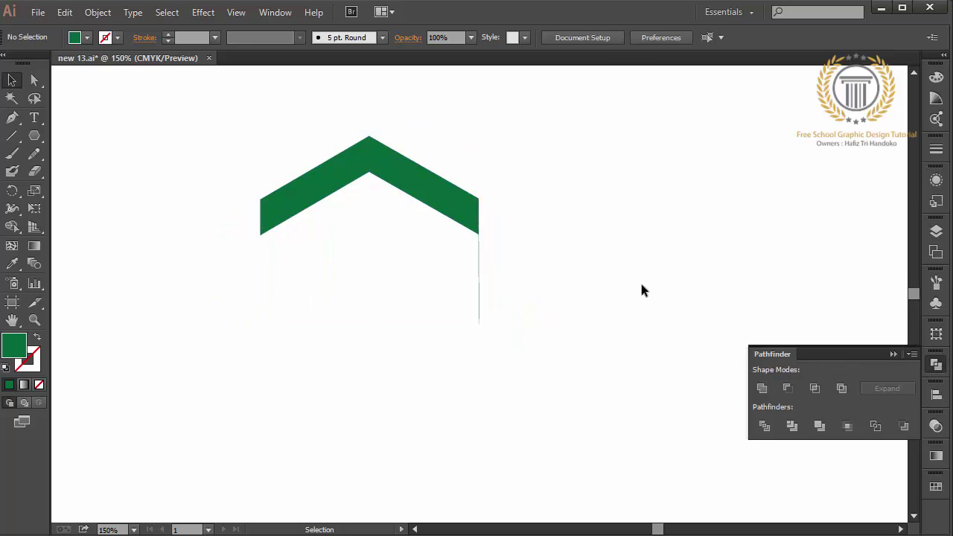
click(893, 353)
click(450, 220)
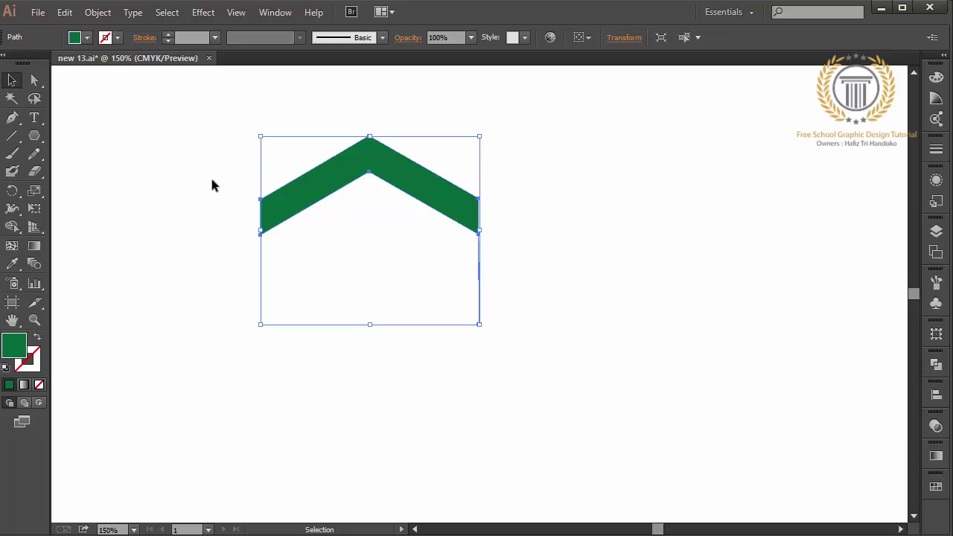
click(146, 183)
Step: Cut off the chevron's lower part by subtracting a covering rectangle with Minus Front
drag(34, 135, 93, 136)
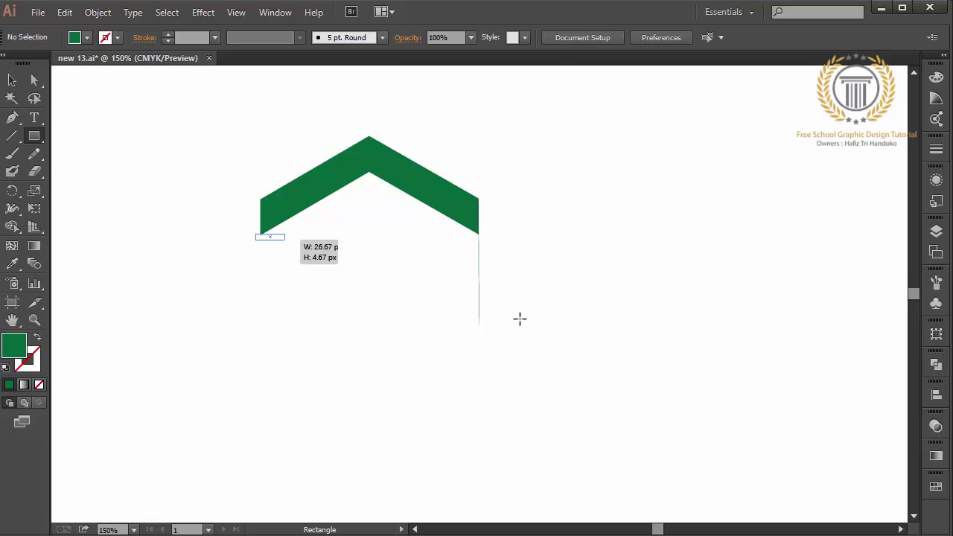
drag(255, 235, 645, 397)
click(13, 81)
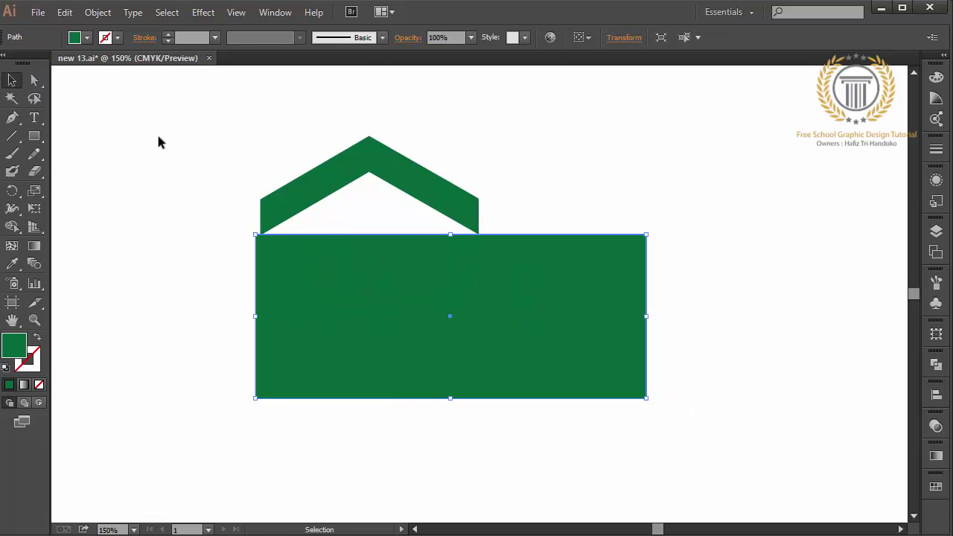
drag(159, 142, 513, 357)
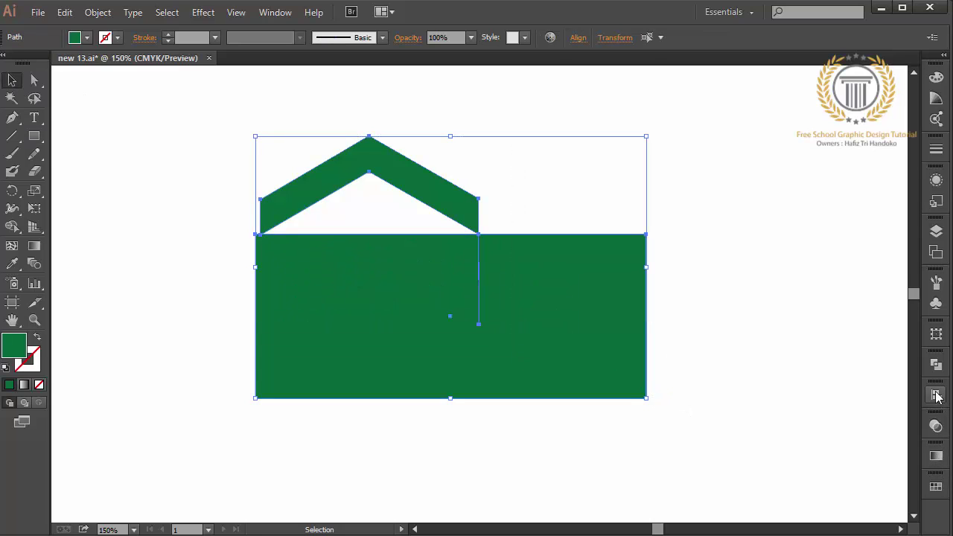
click(928, 363)
click(788, 388)
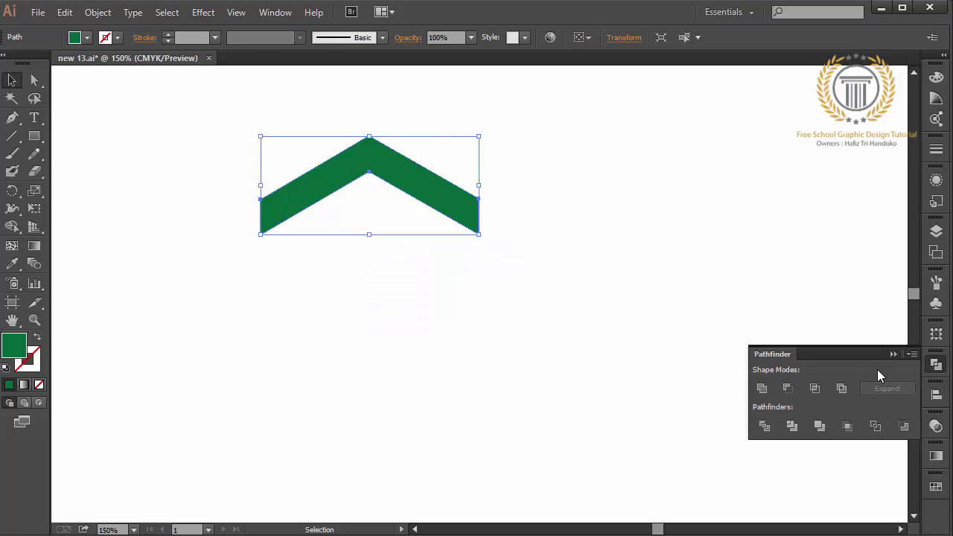
click(894, 353)
click(759, 360)
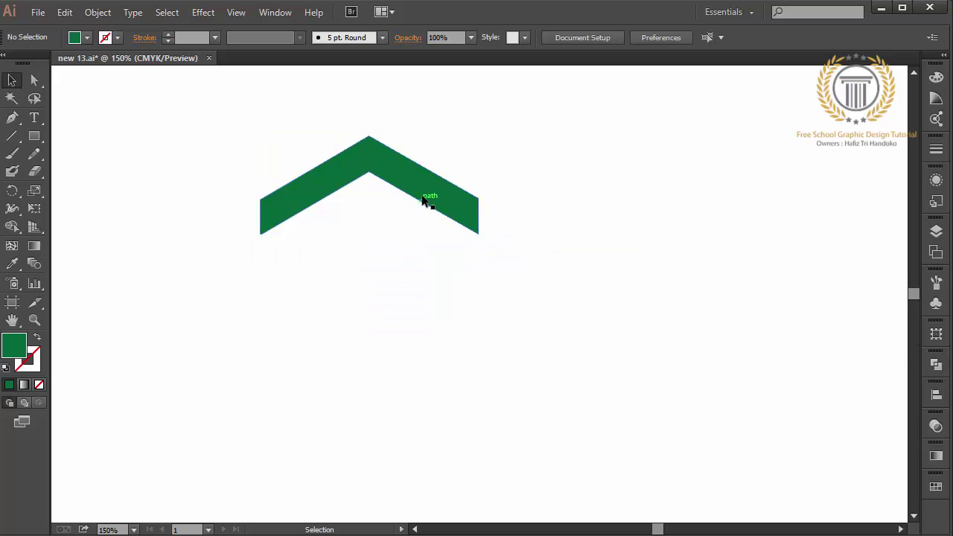
Step: Split the chevron into left and right halves using a rectangle with Intersect and Minus Front
click(421, 196)
key(m)
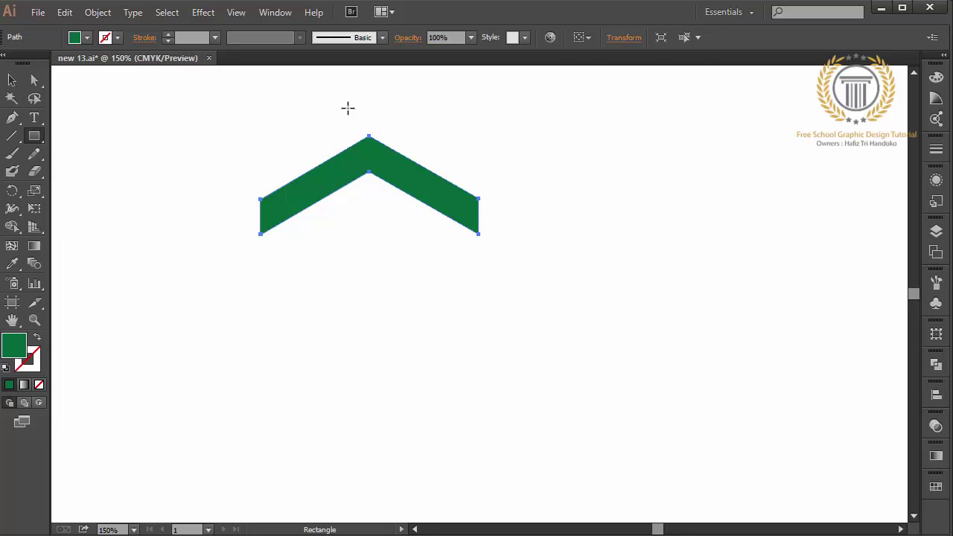
drag(370, 94, 616, 380)
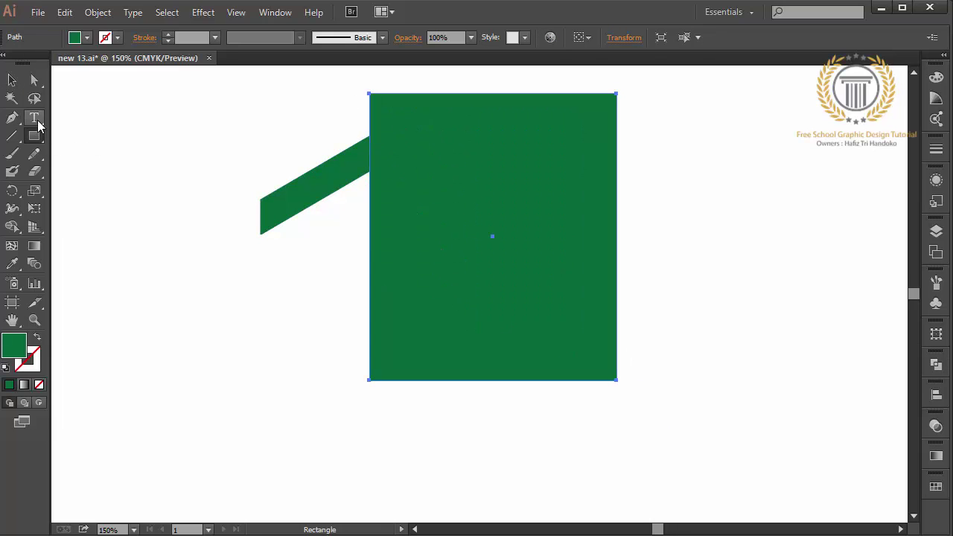
click(11, 81)
click(274, 197)
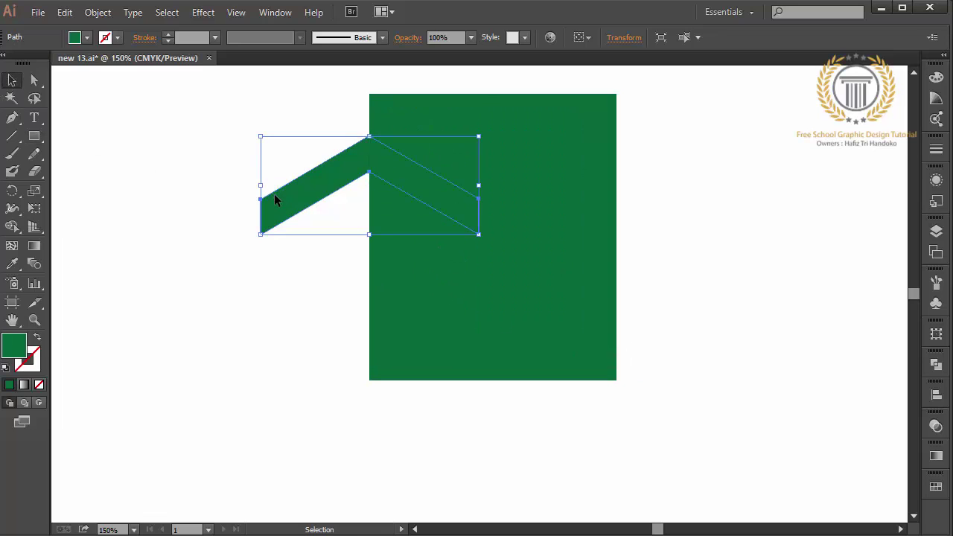
shift+click(559, 320)
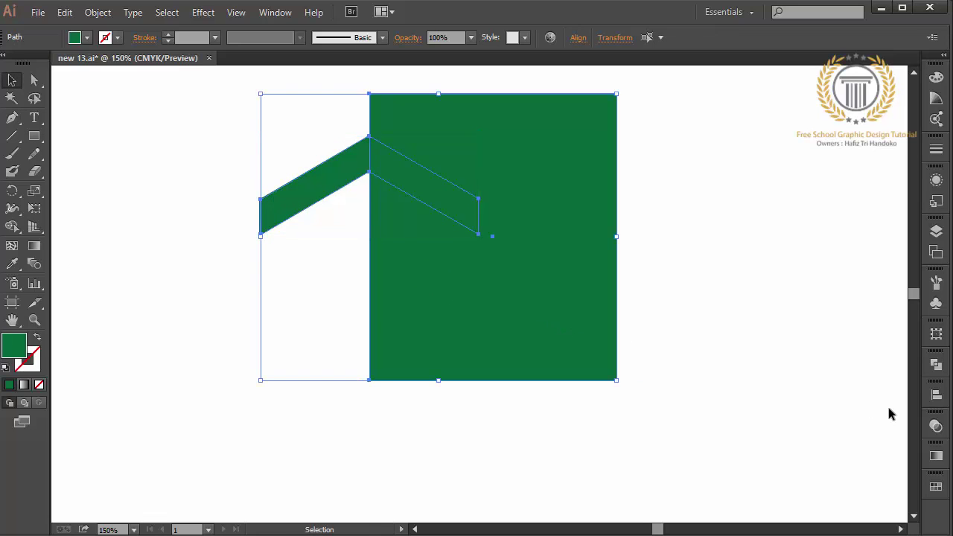
click(936, 364)
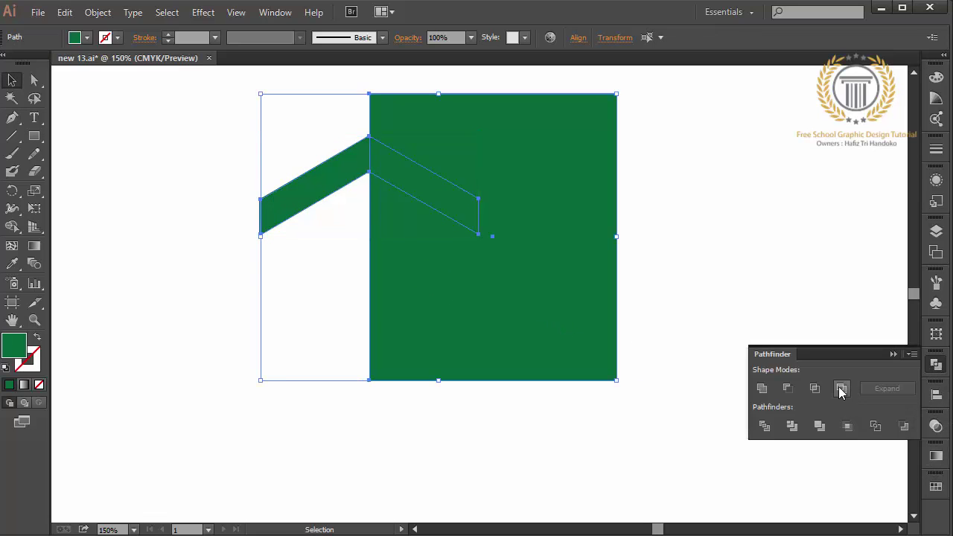
click(814, 388)
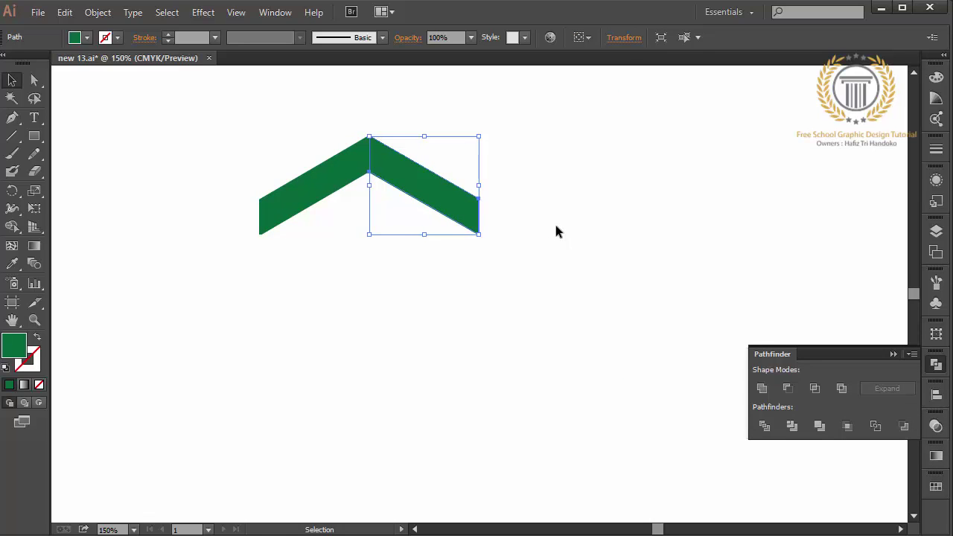
shift+click(361, 173)
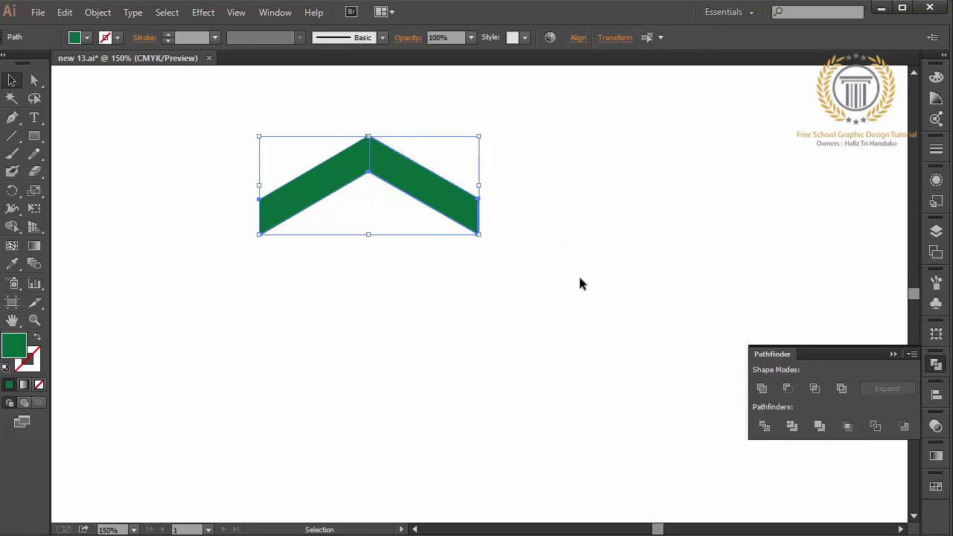
click(793, 390)
Step: Recolour the chevron's right half a lighter green
right_click(510, 237)
click(449, 235)
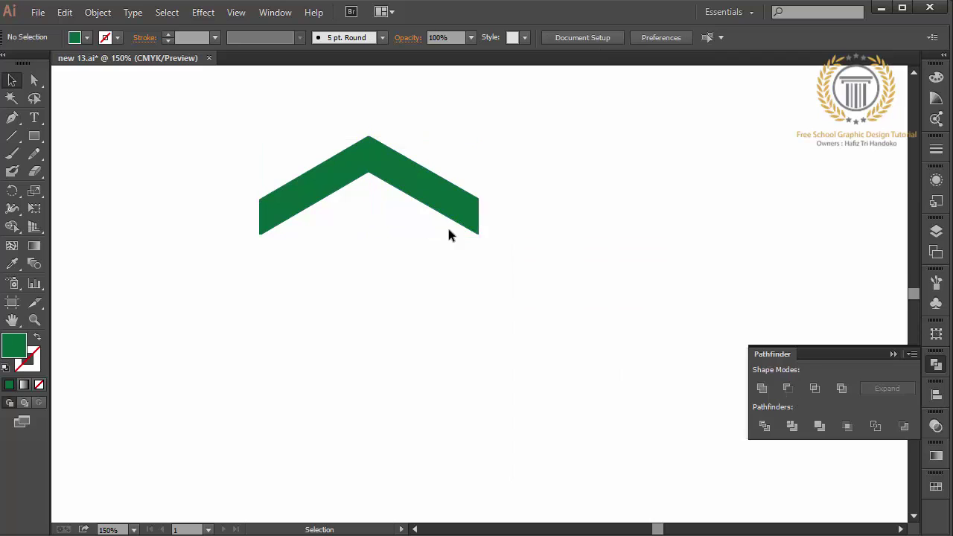
click(449, 215)
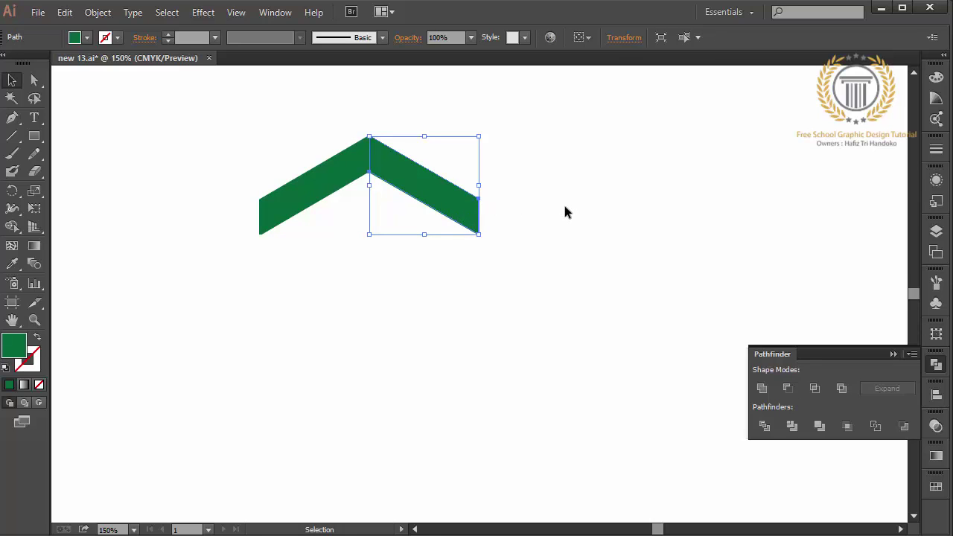
double_click(20, 352)
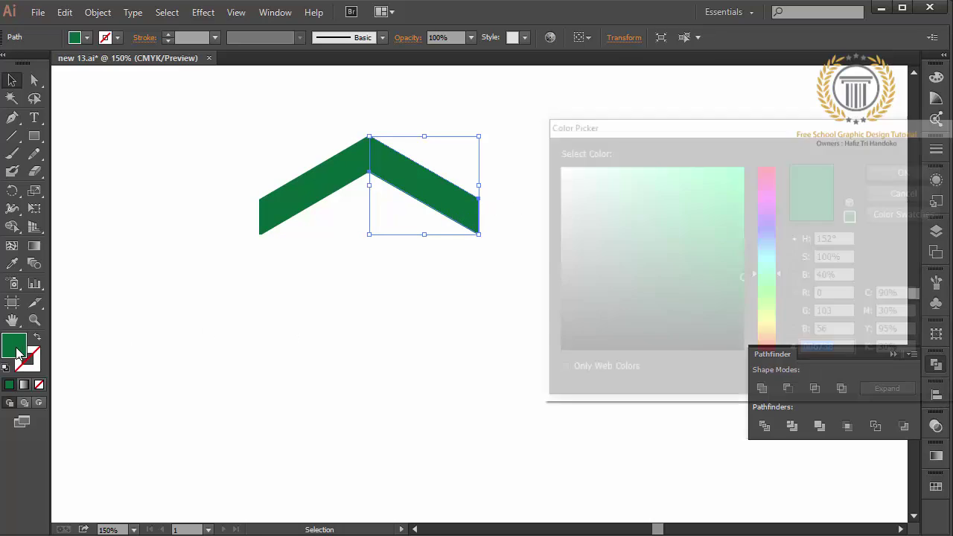
drag(749, 268, 751, 246)
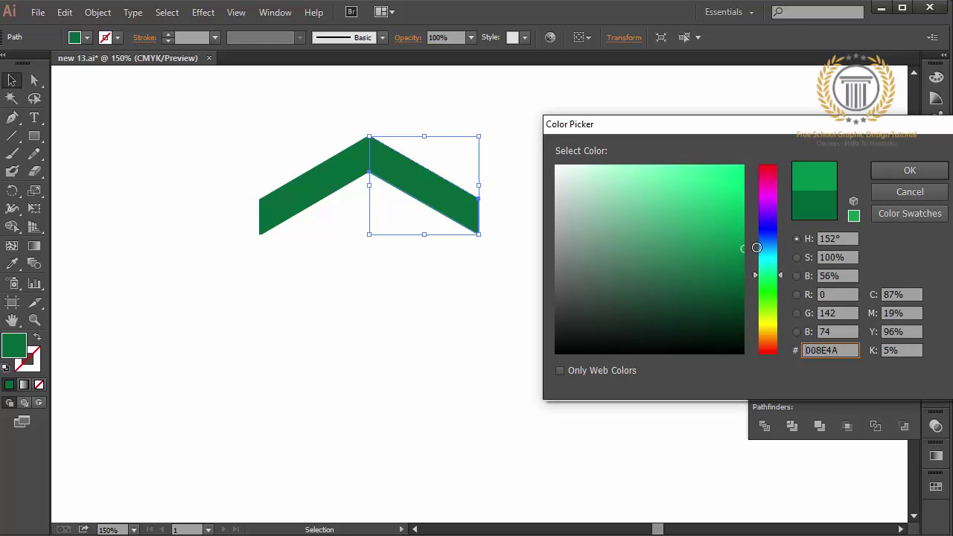
key(Return)
Step: Group the two chevron halves together
drag(524, 165, 234, 257)
right_click(234, 258)
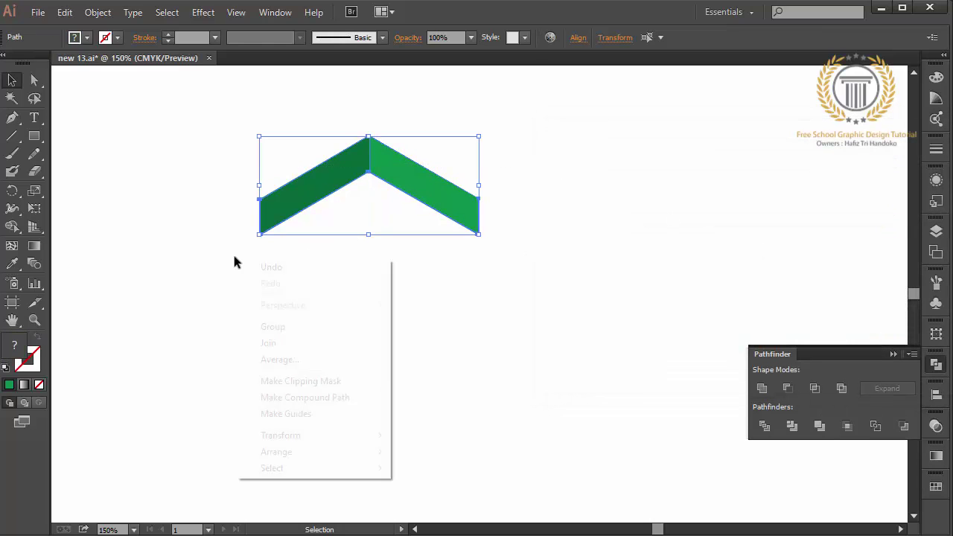
click(274, 329)
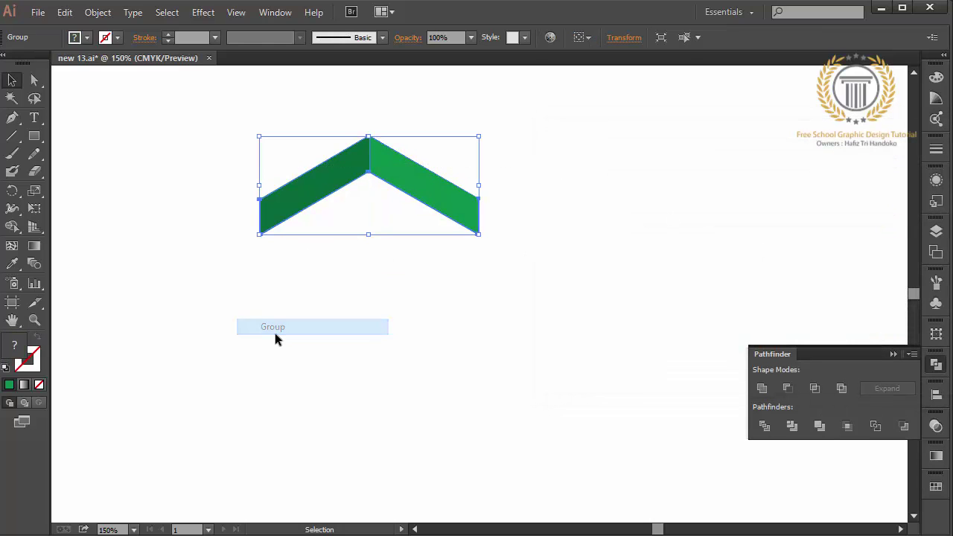
click(12, 190)
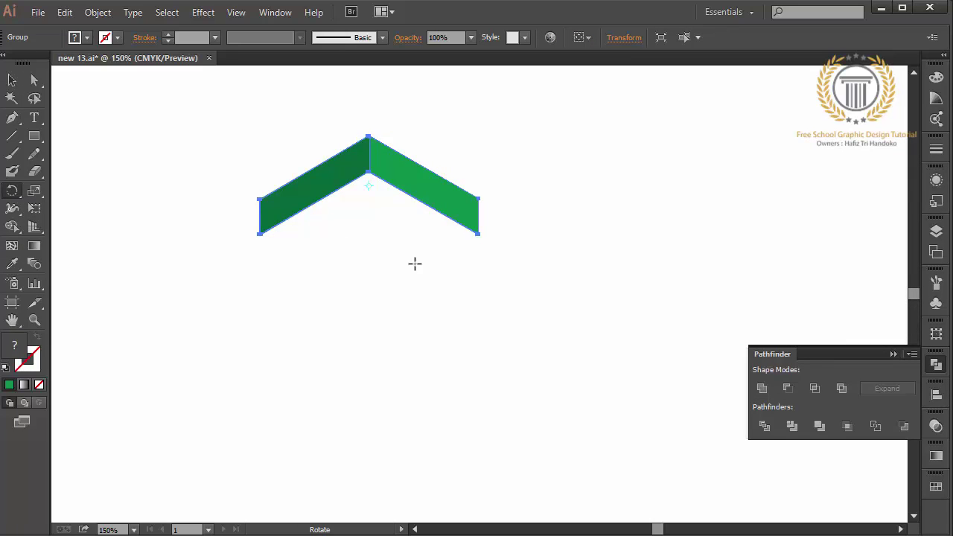
Step: Try rotated copies of the chevron at 45° and 60°, undoing the misplaced results
alt+click(363, 275)
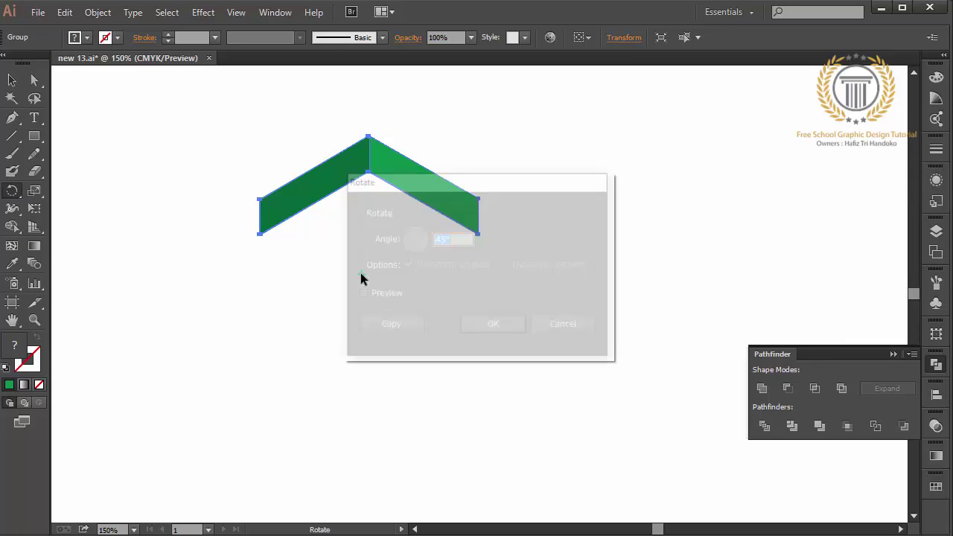
click(383, 329)
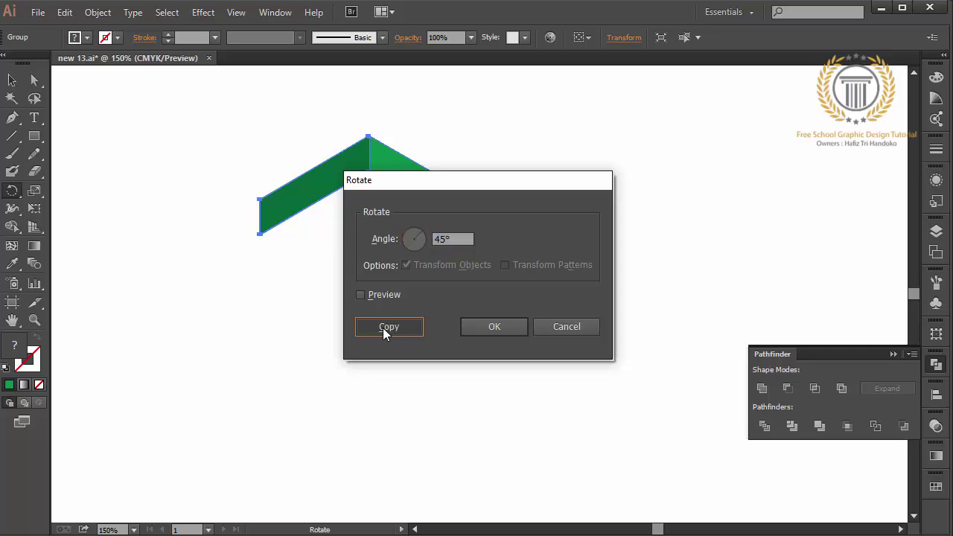
key(ctrl+z)
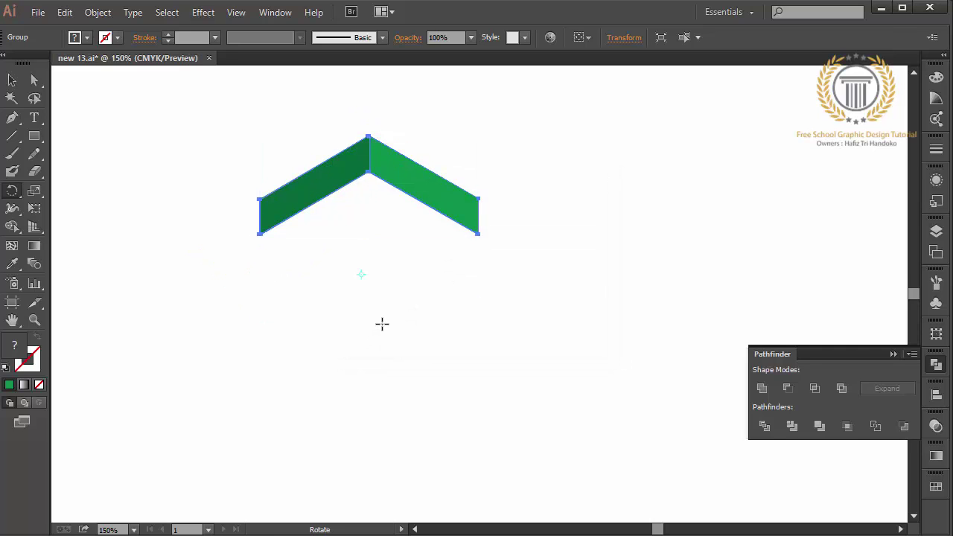
alt+click(366, 318)
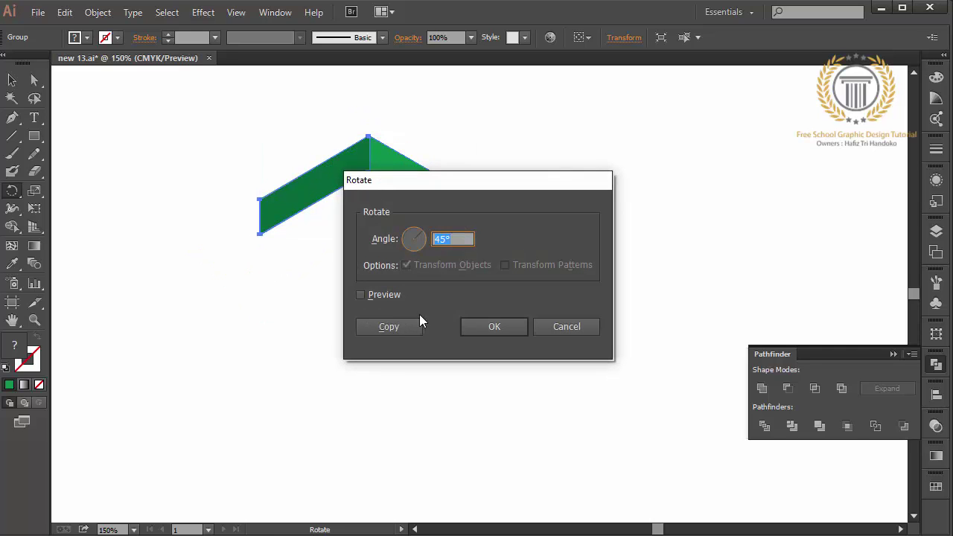
click(546, 325)
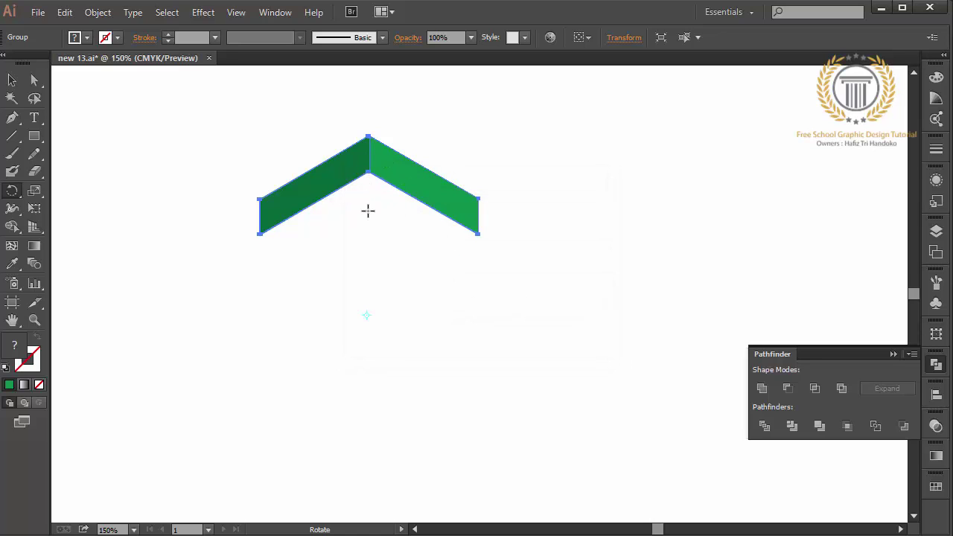
alt+click(367, 305)
text(60)
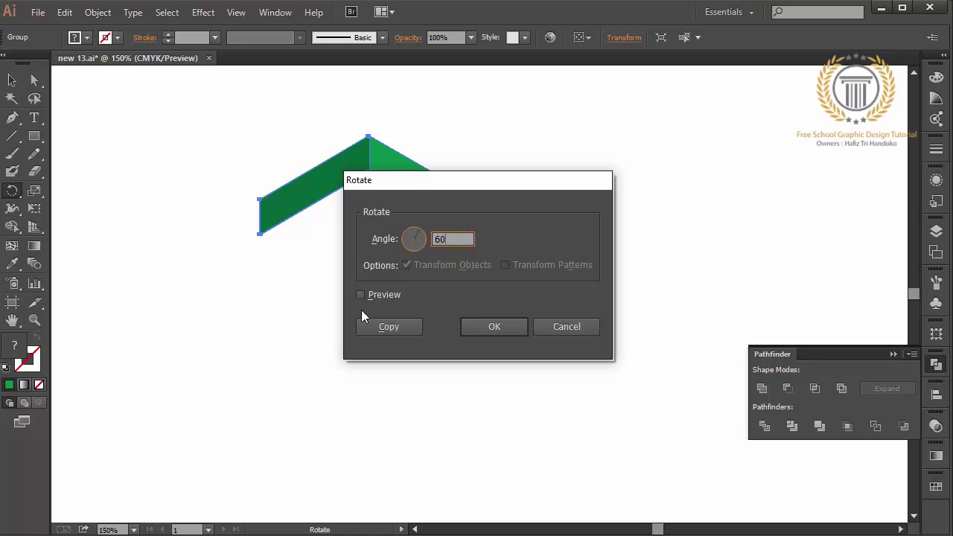
click(368, 333)
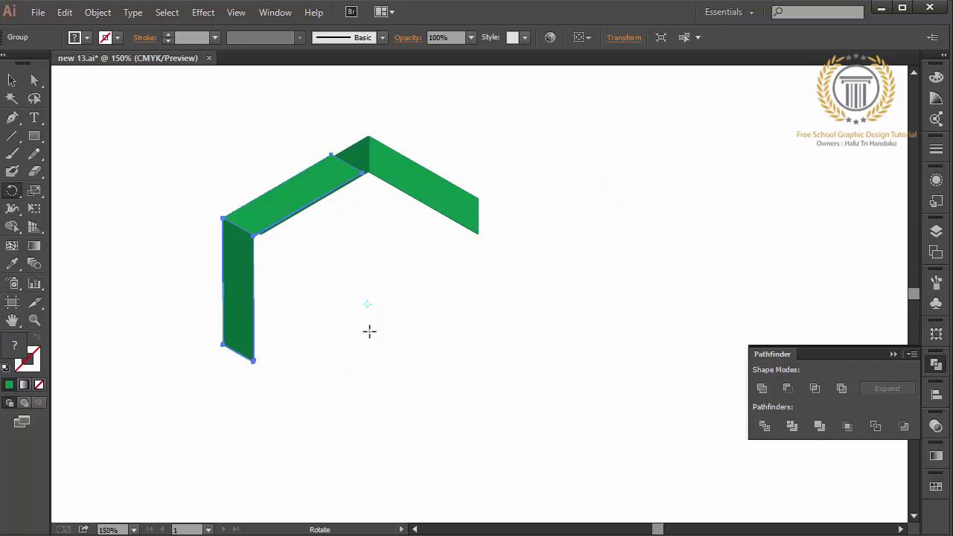
key(ctrl+z)
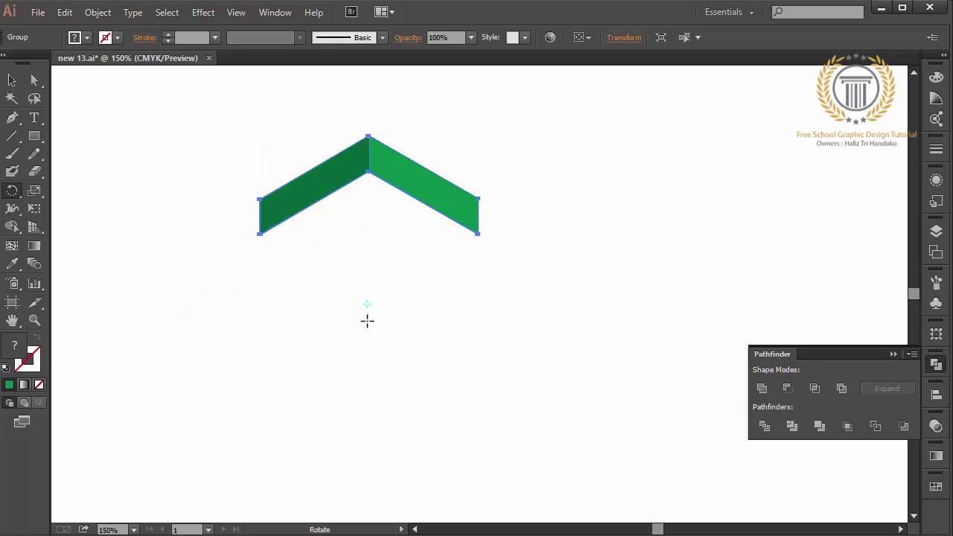
Step: Rotate a 60° copy around a centre below the chevron and repeat until the hexagon closes
alt+click(367, 304)
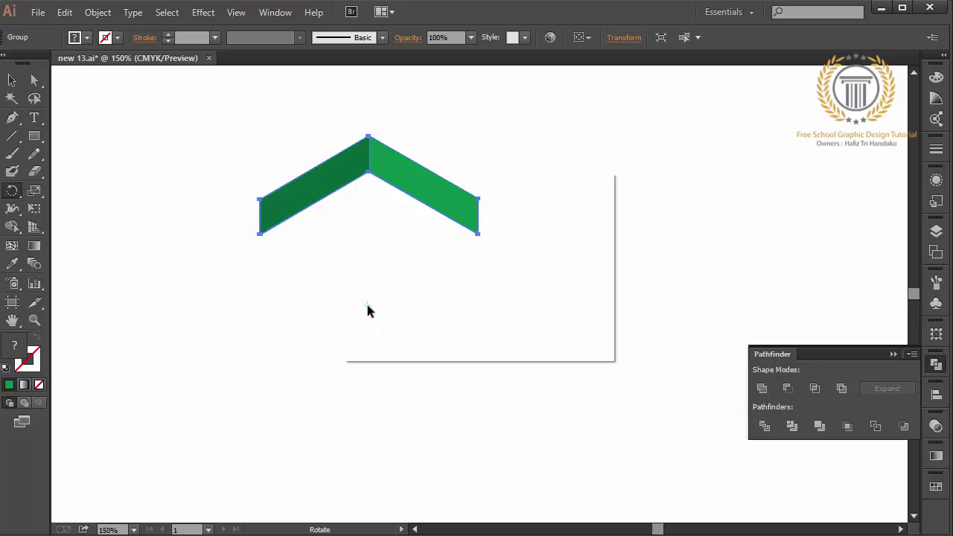
text(60)
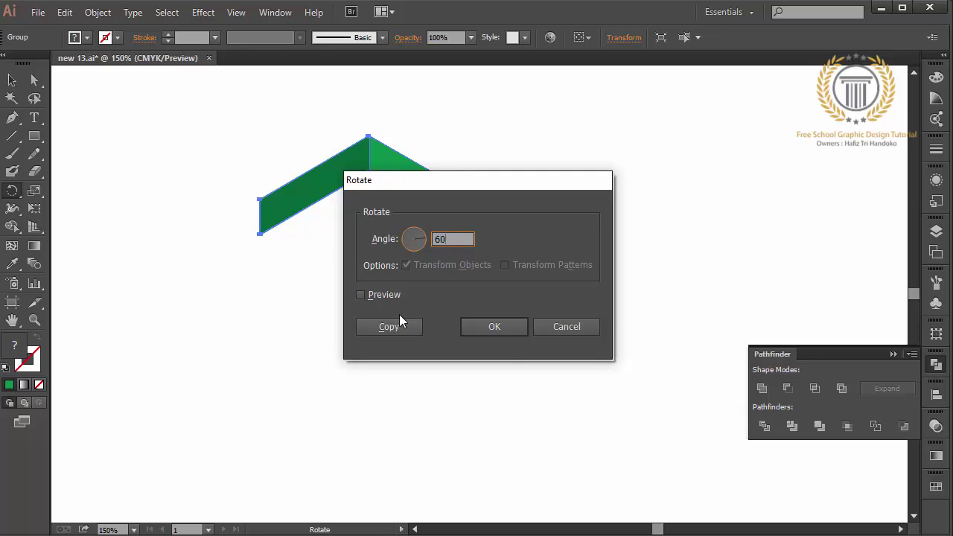
click(402, 326)
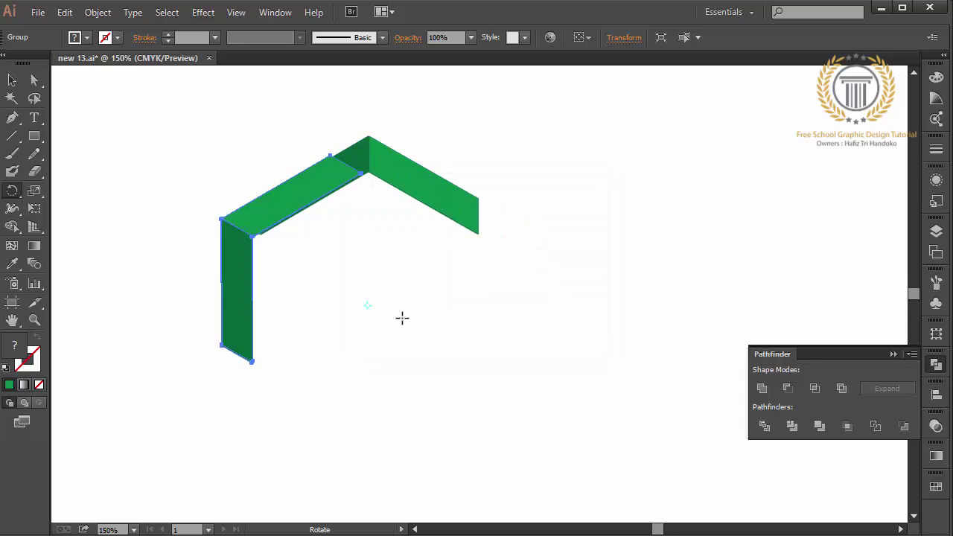
key(ctrl+z)
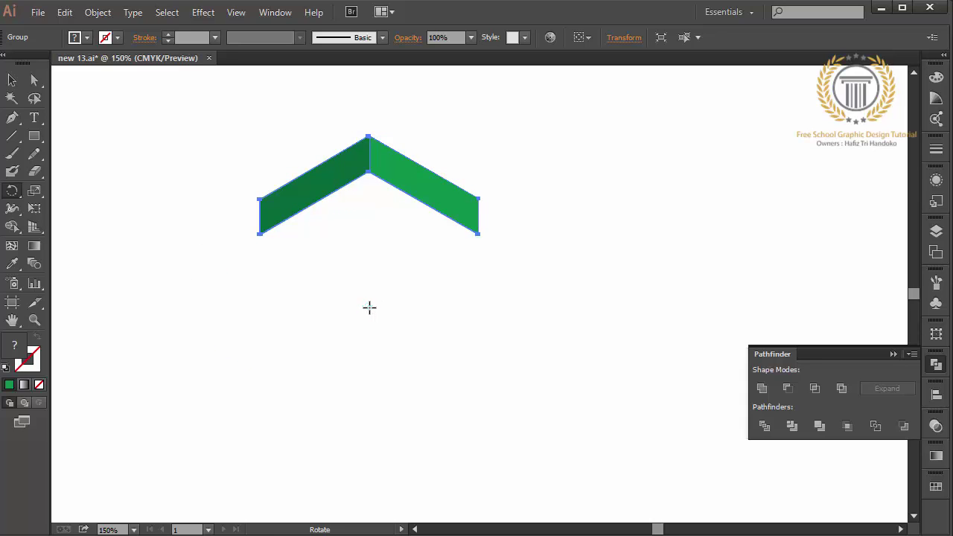
alt+click(369, 308)
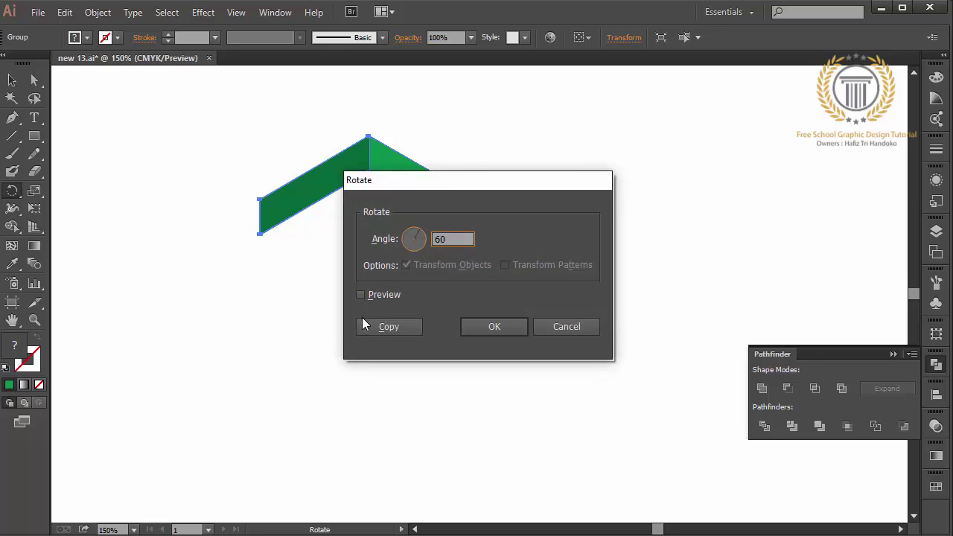
click(372, 325)
key(ctrl)
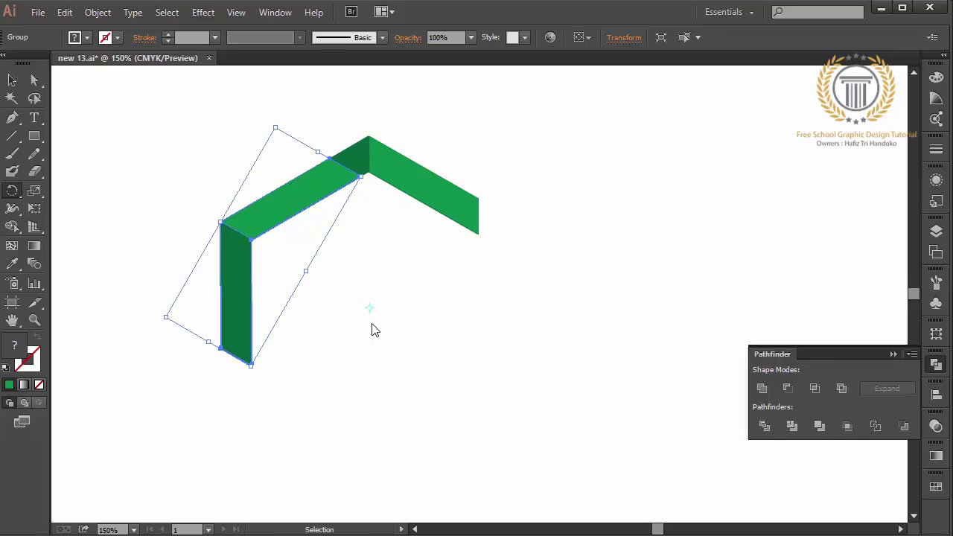
key(ctrl+d)
key(ctrl+d)
key(ctrl+d)
key(ctrl+d)
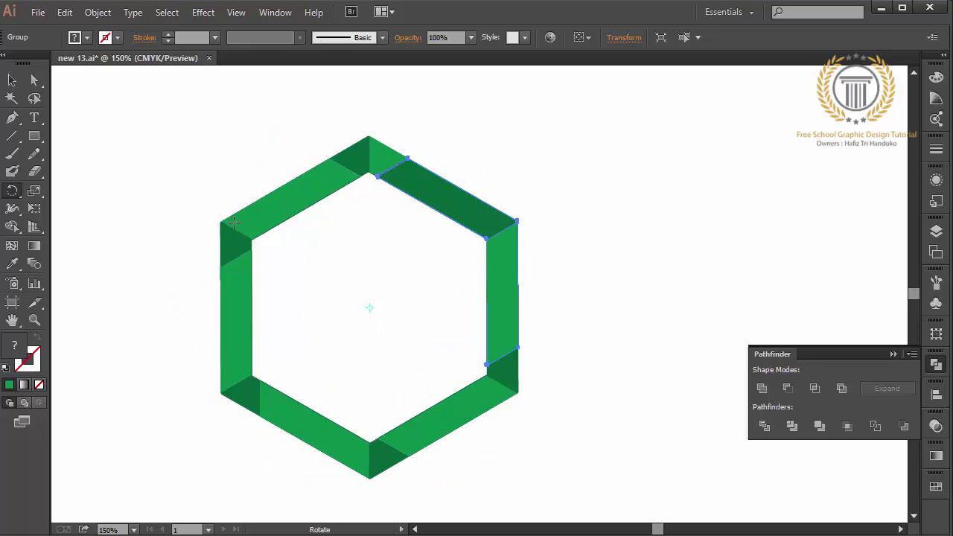
Step: Set the whole hexagon ring to 90% opacity
click(12, 80)
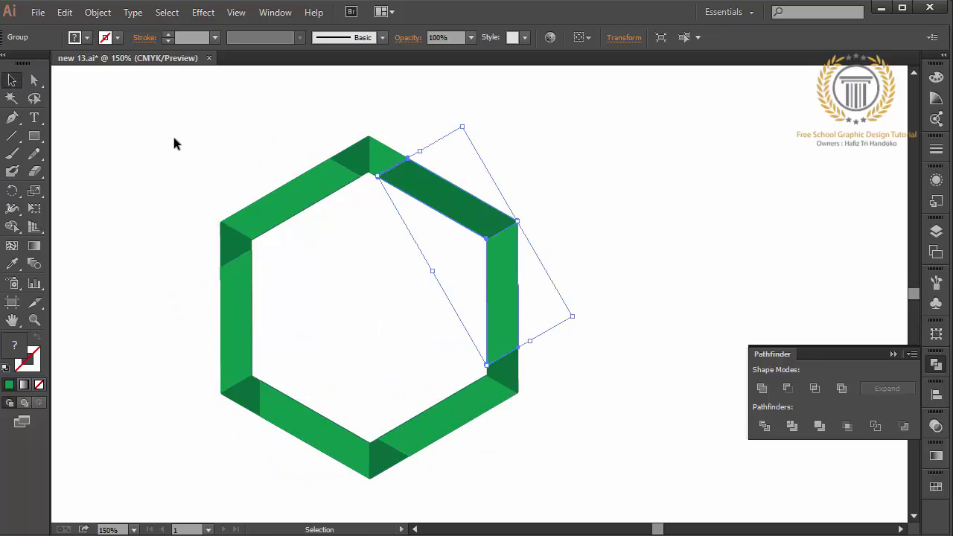
key(ctrl+a)
click(470, 38)
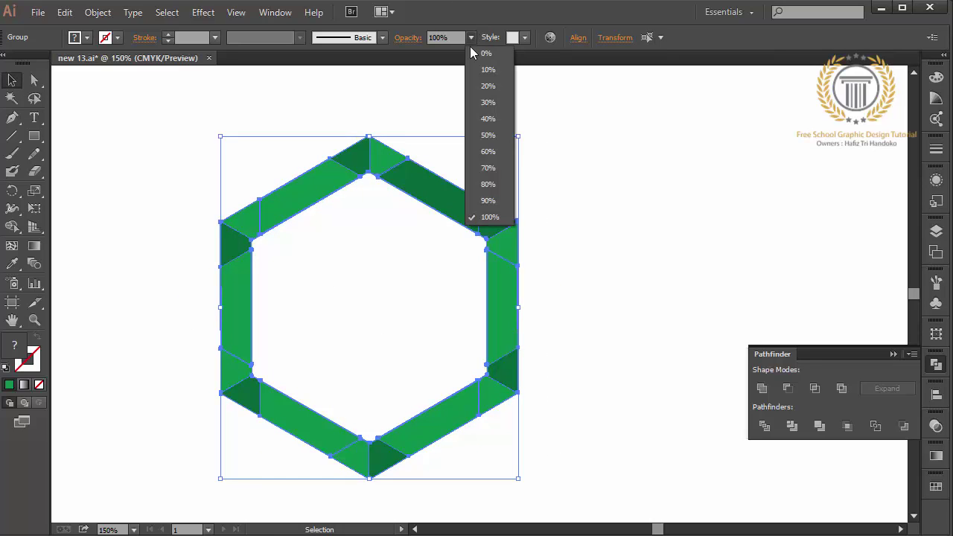
click(487, 181)
click(596, 189)
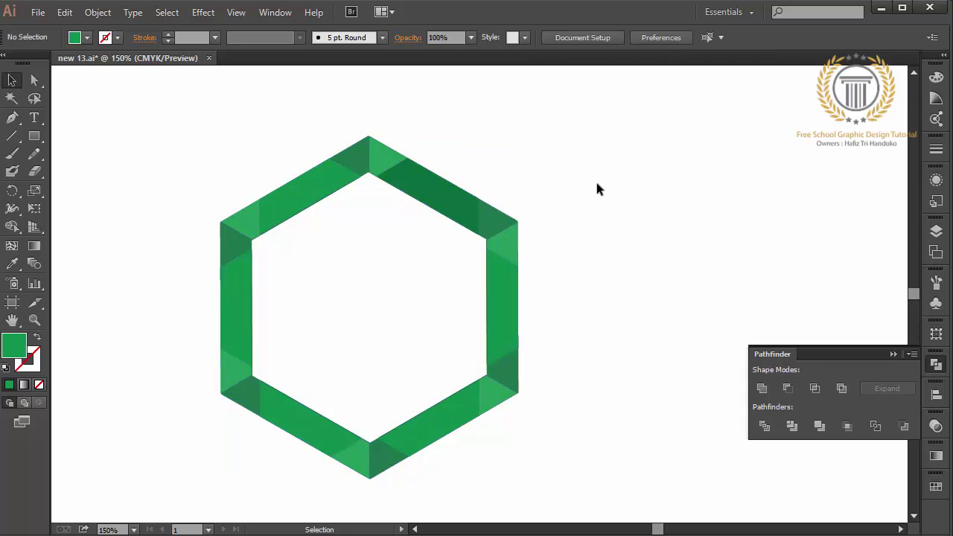
Step: Ungroup the hexagon and try filling its top-left piece orange from Swatches
right_click(295, 192)
key(Escape)
key(ctrl+a)
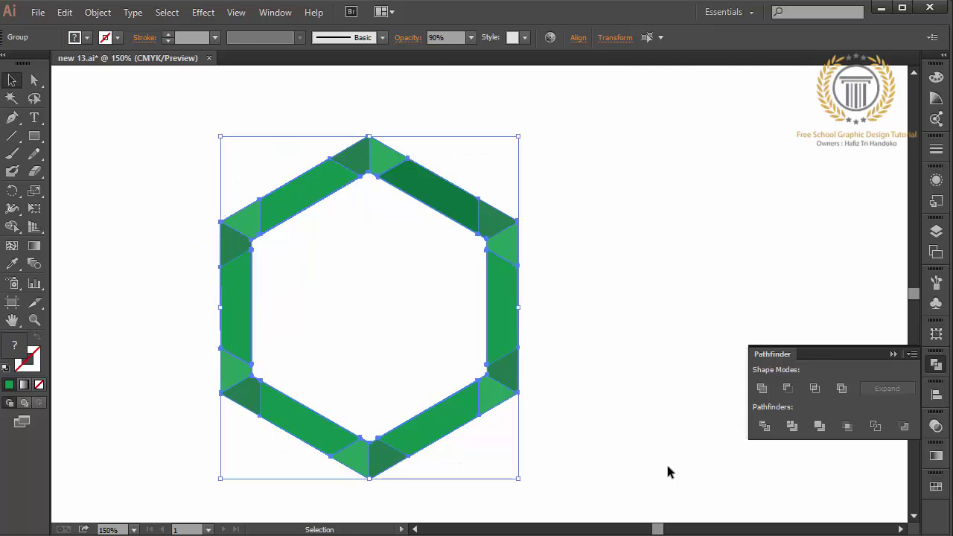
right_click(298, 308)
click(351, 394)
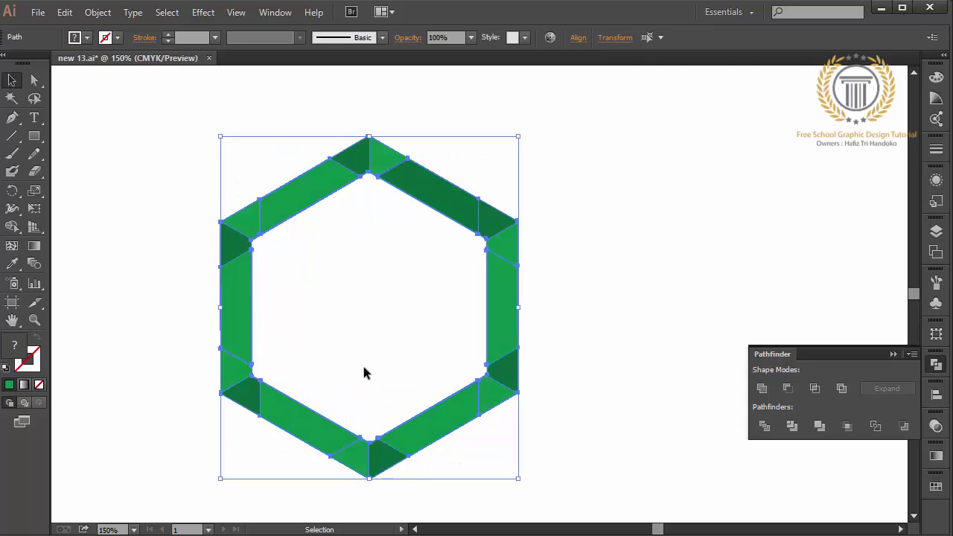
click(364, 372)
click(303, 212)
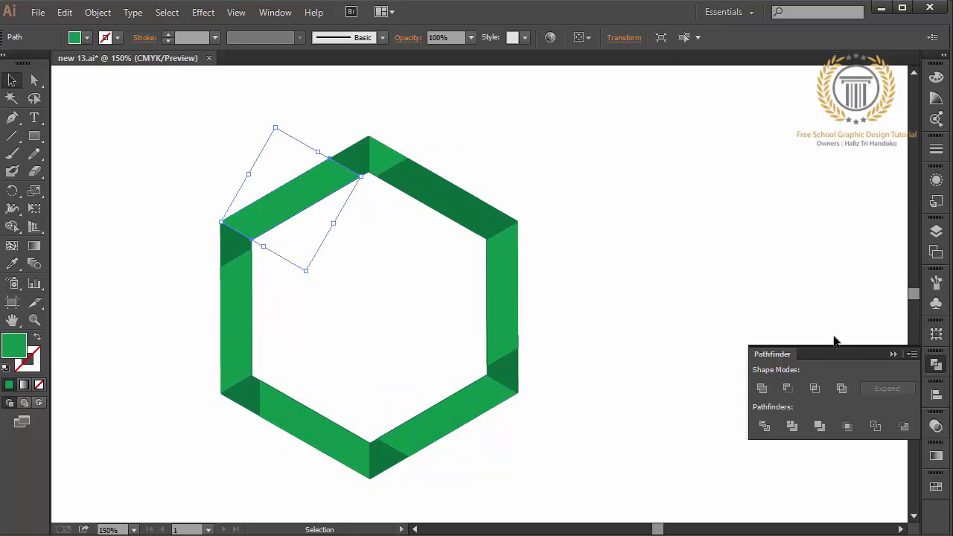
click(936, 486)
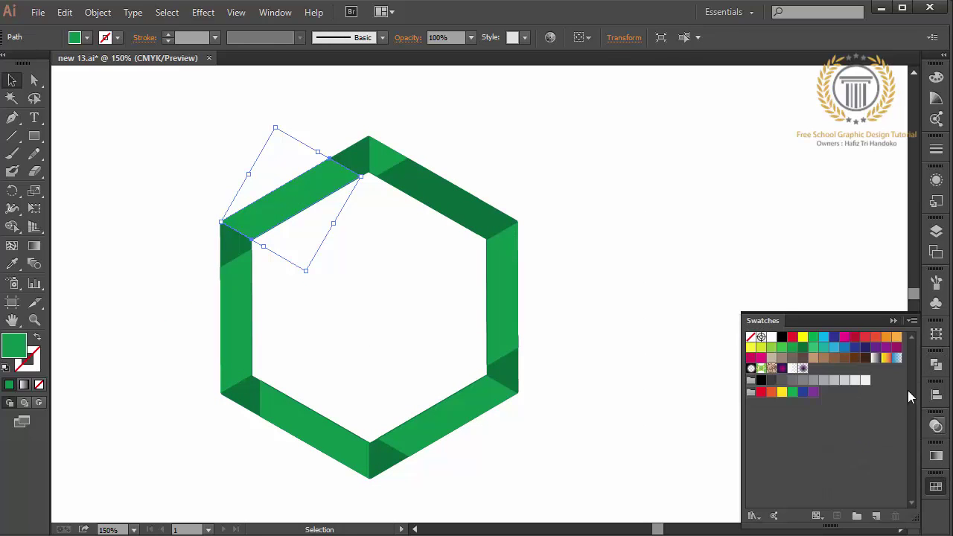
click(886, 339)
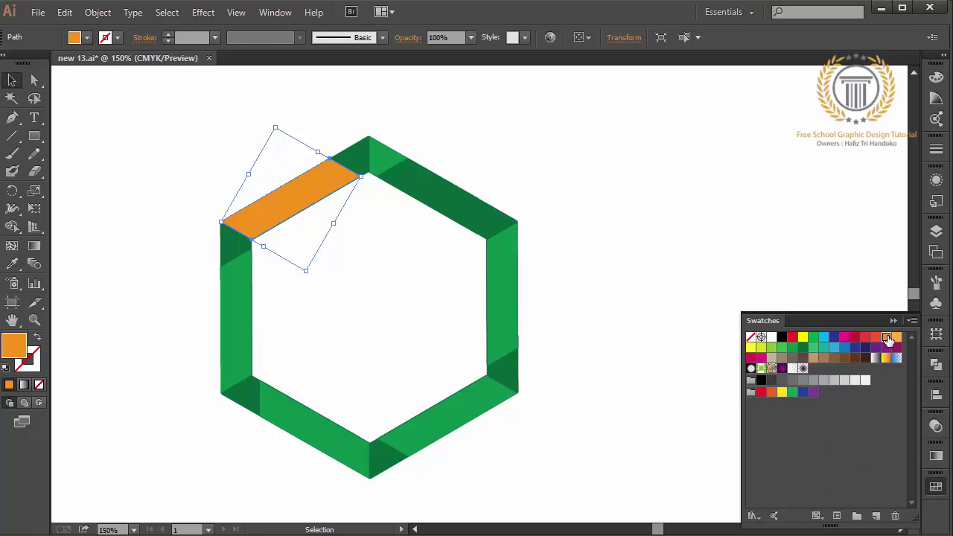
shift+click(229, 286)
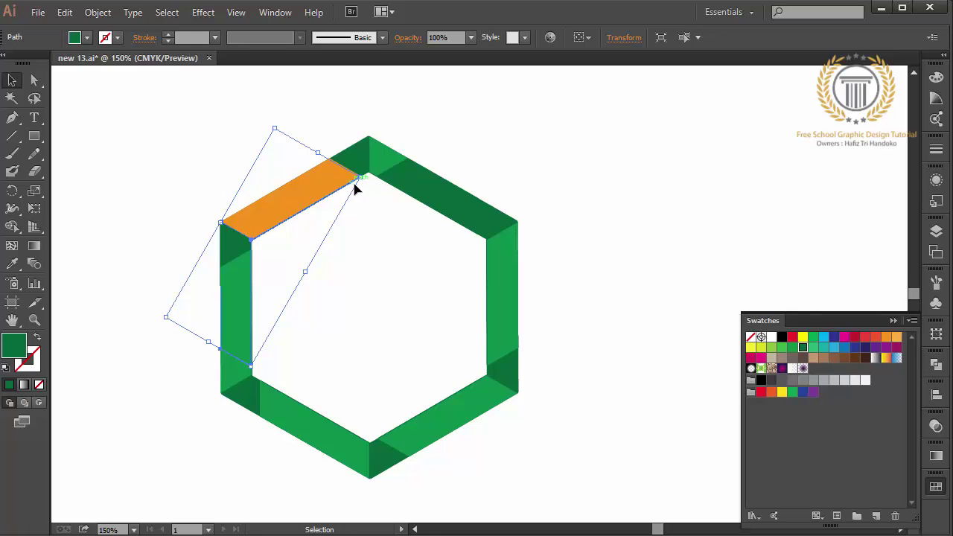
key(a)
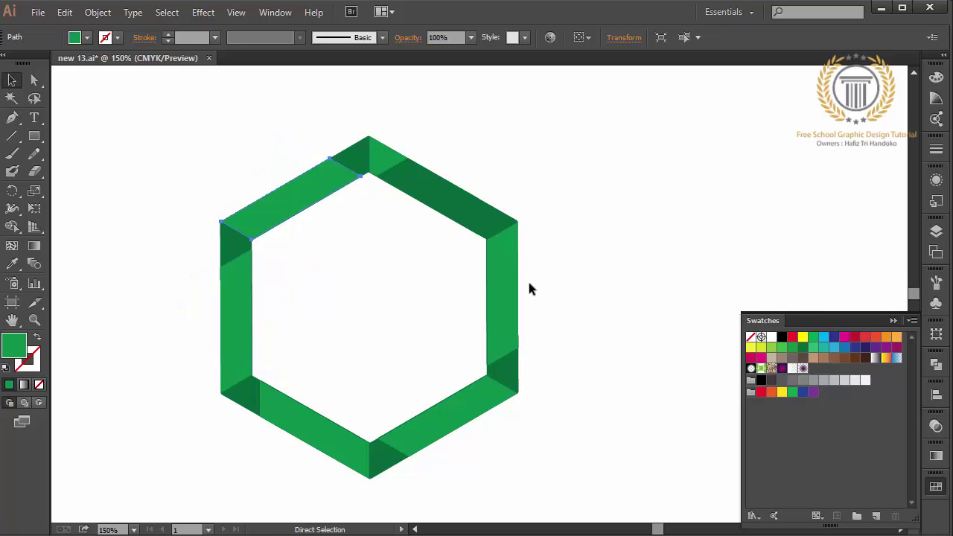
Step: Restore the full hexagon, set it to 80% opacity and select the whole ring
key(ctrl+a)
key(ctrl+z)
key(ctrl+z)
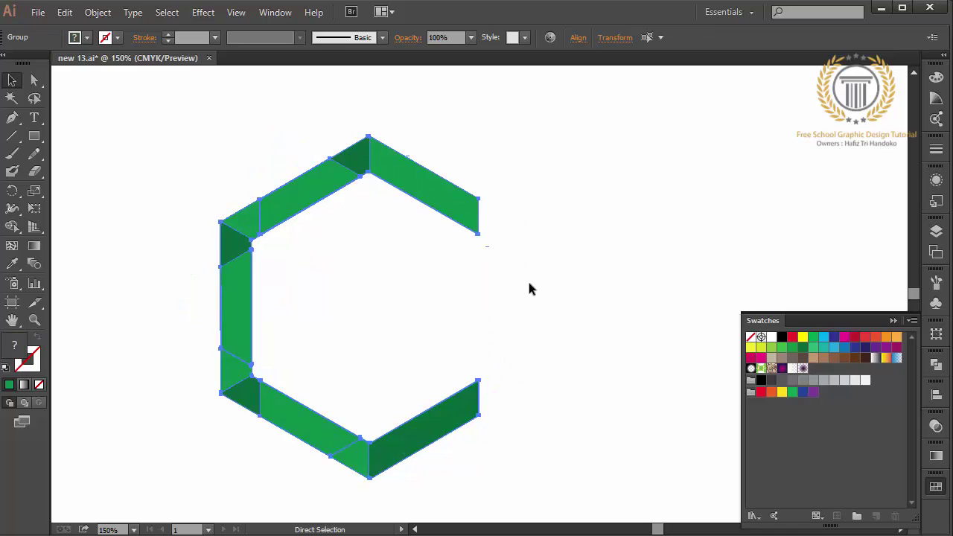
key(ctrl+shift+z)
key(ctrl+shift+z)
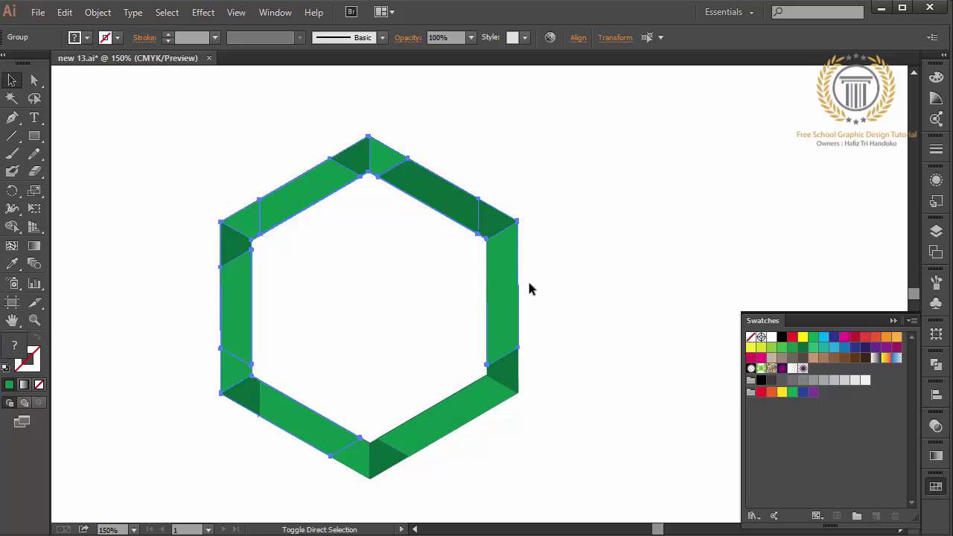
key(ctrl+shift+z)
click(588, 282)
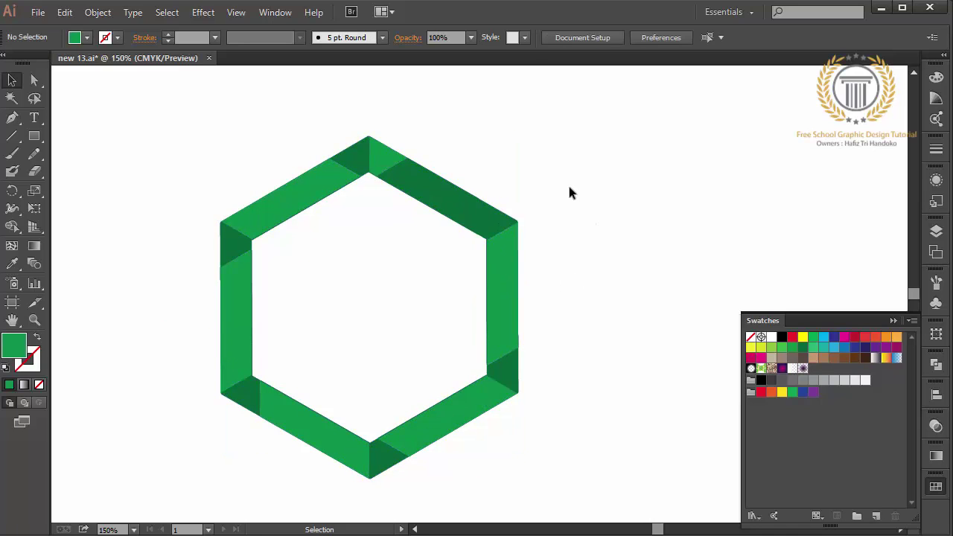
drag(203, 453, 170, 471)
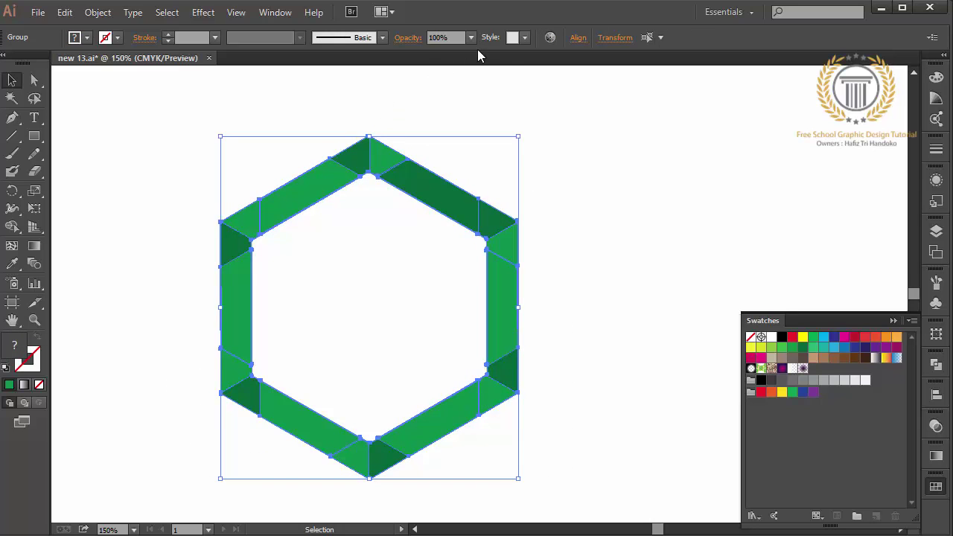
click(470, 39)
click(479, 191)
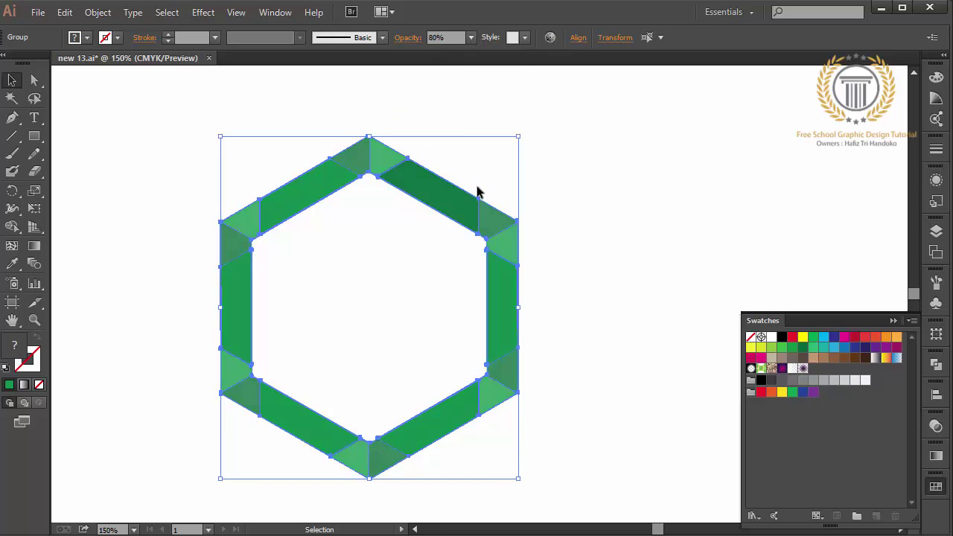
click(560, 188)
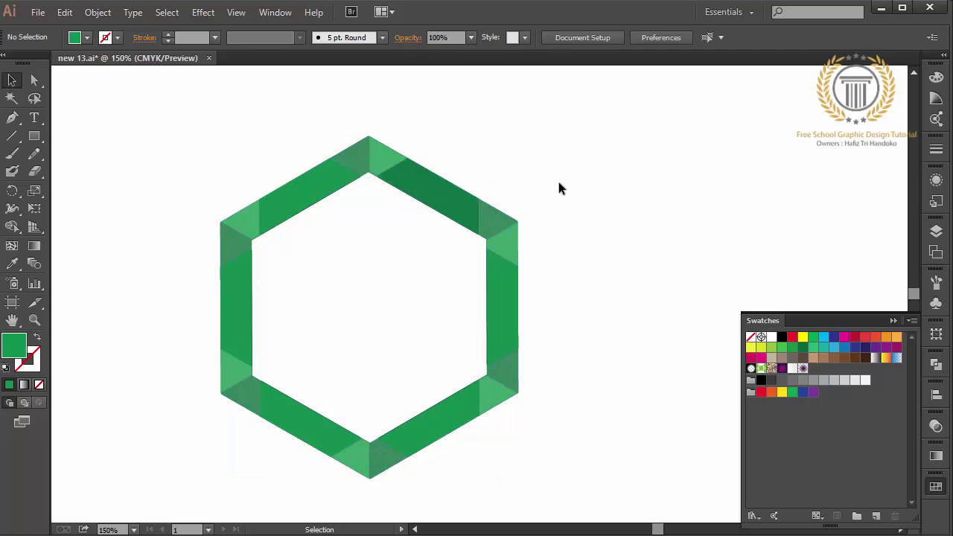
drag(559, 184, 150, 467)
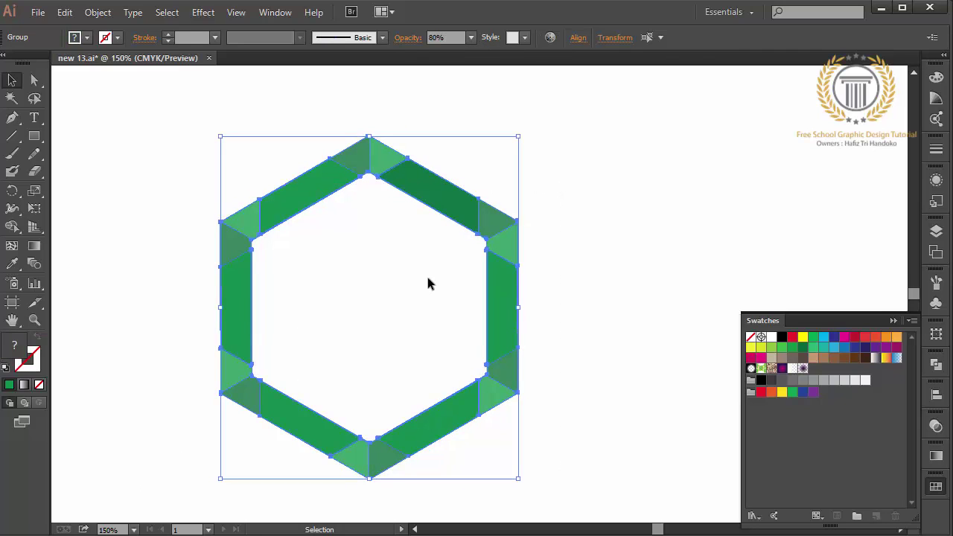
Step: Delete the hexagon and pen a green slanted parallelogram bar, aligning its top corner
key(Delete)
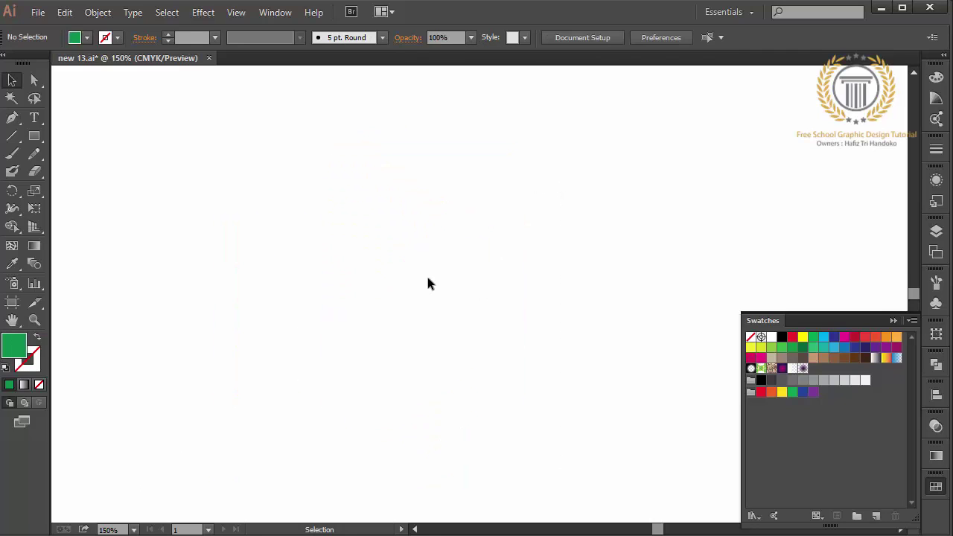
click(12, 117)
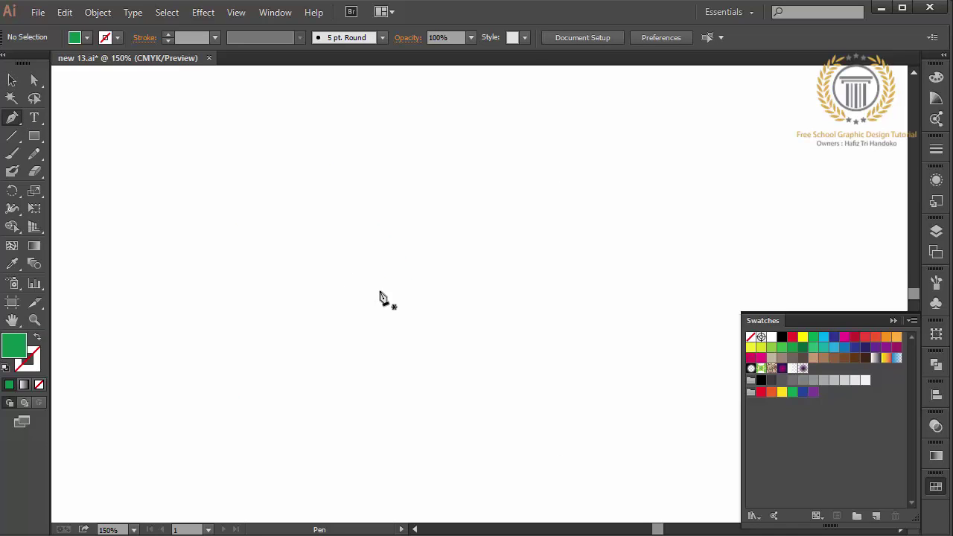
click(288, 226)
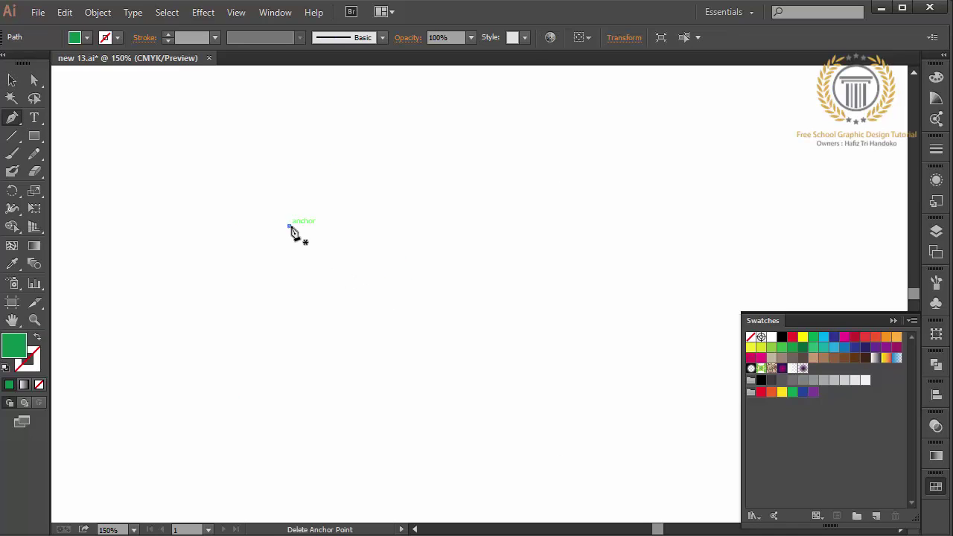
click(420, 318)
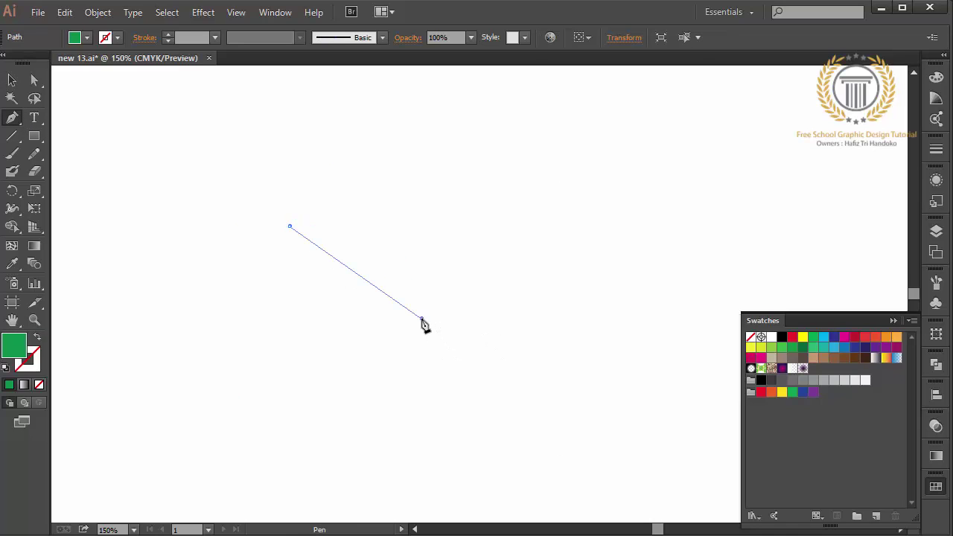
click(469, 287)
click(323, 194)
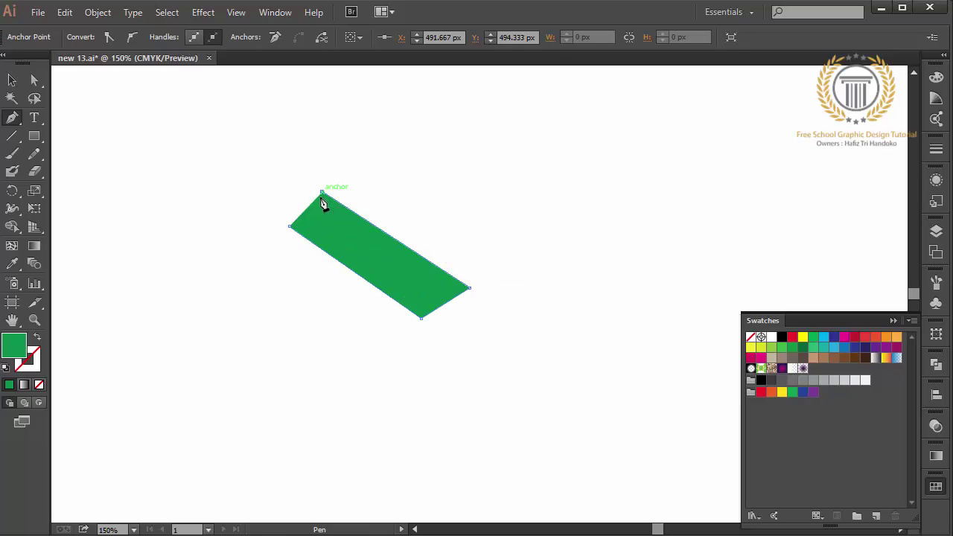
click(289, 226)
click(36, 81)
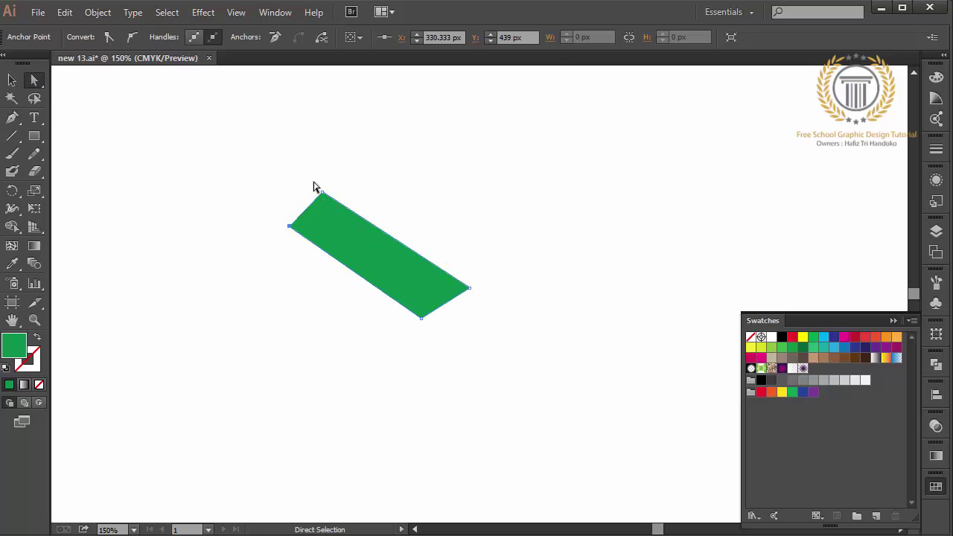
mouse_move(329, 195)
mouse_down()
mouse_move(339, 201)
mouse_move(333, 194)
mouse_up()
click(470, 289)
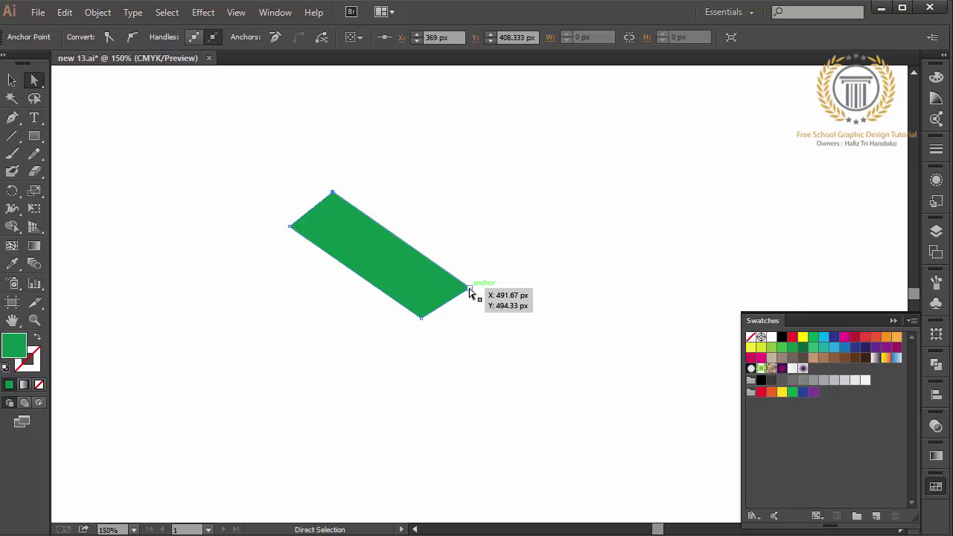
click(456, 324)
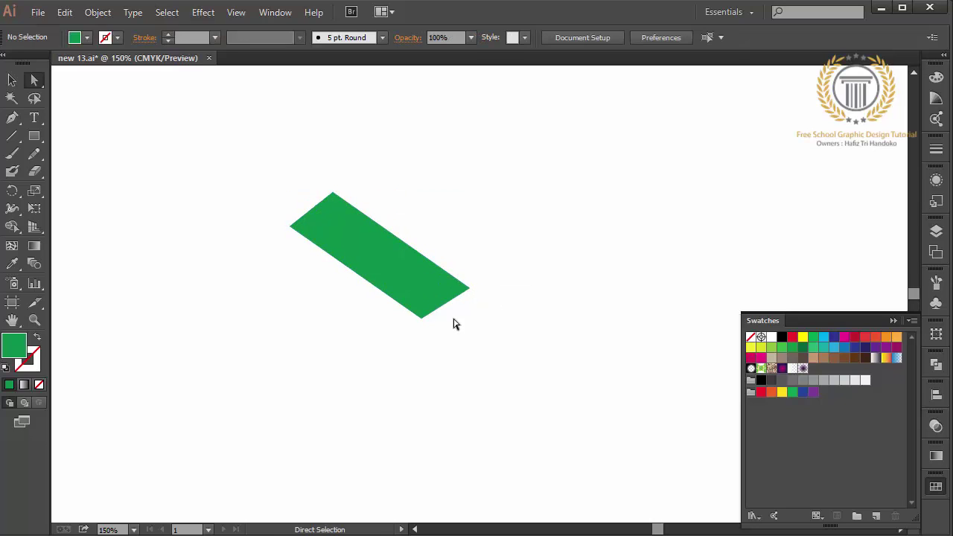
Step: Pen an orange triangular side face beneath the bar's left end
click(11, 118)
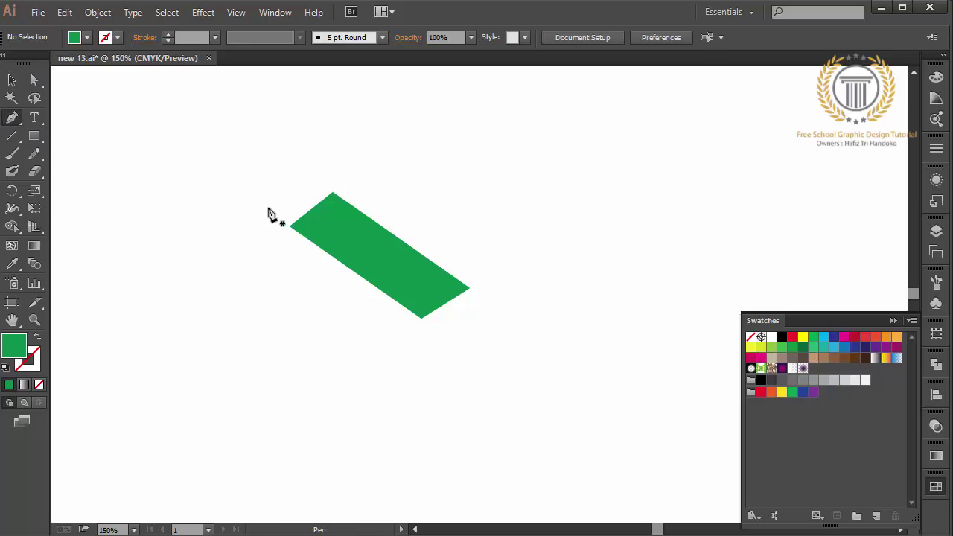
click(290, 225)
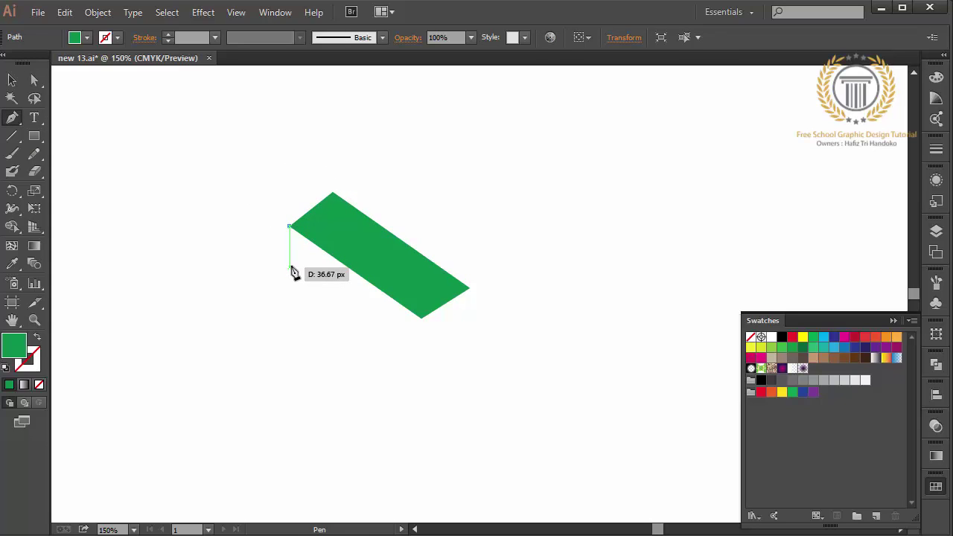
click(290, 265)
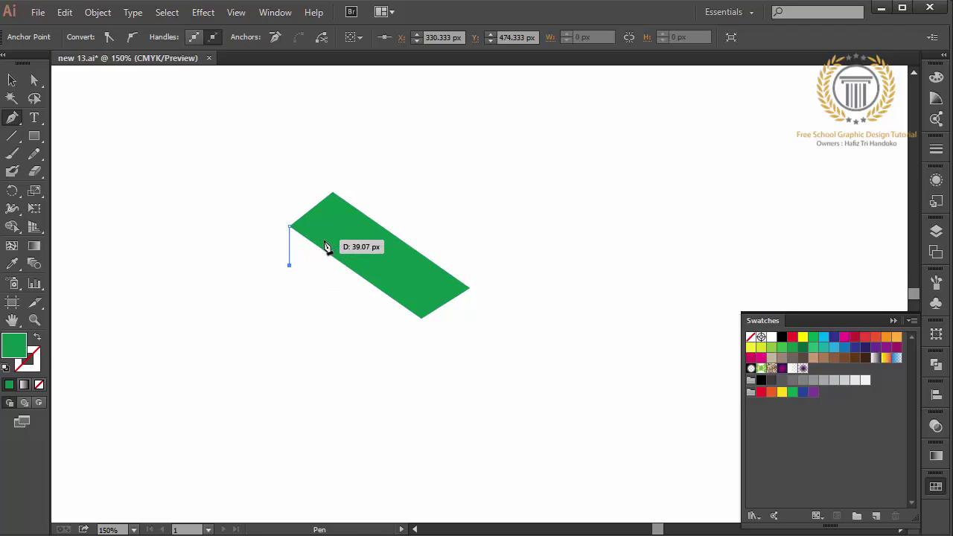
click(325, 252)
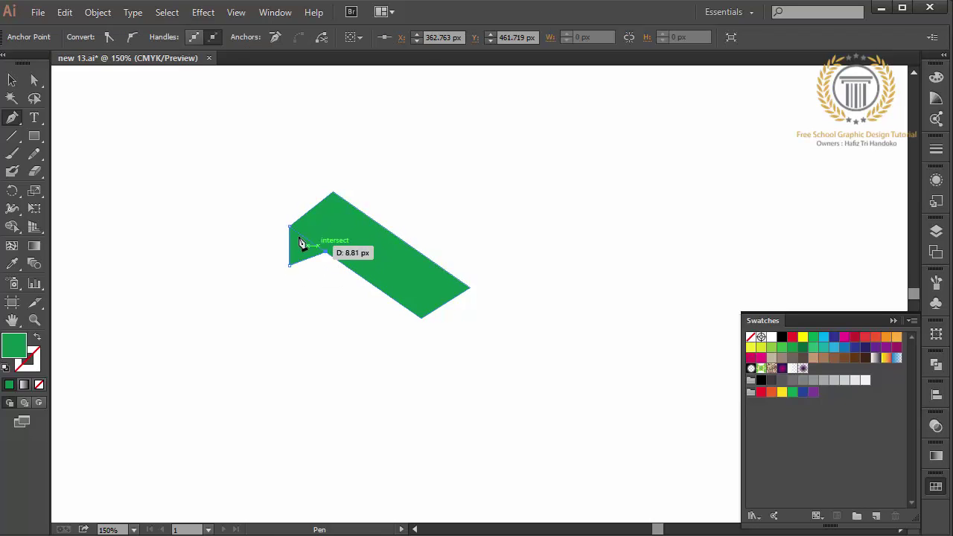
click(289, 227)
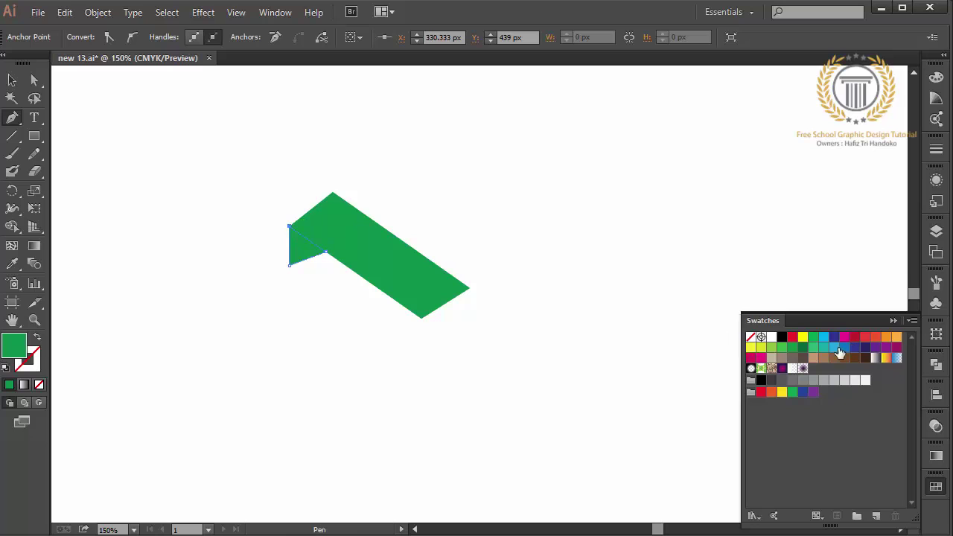
click(891, 341)
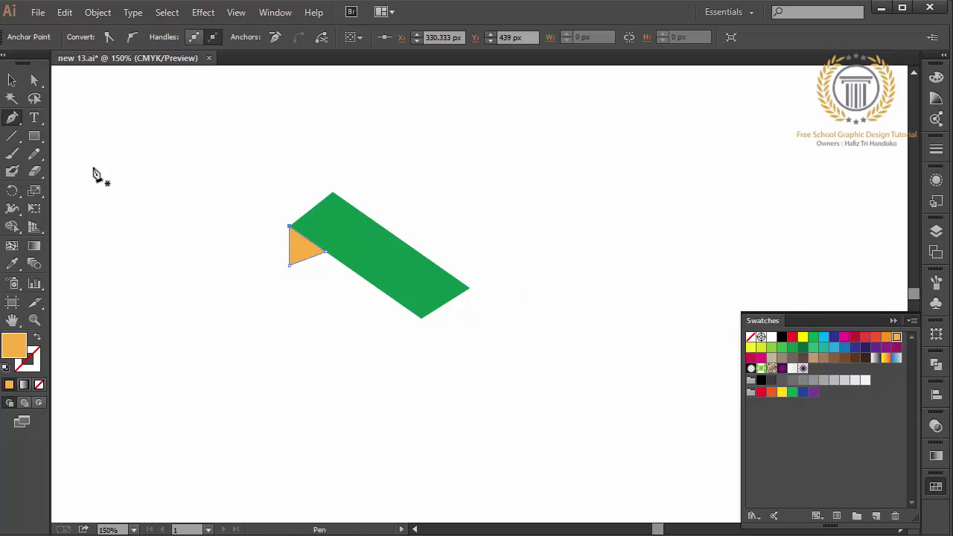
click(11, 80)
click(179, 171)
click(409, 251)
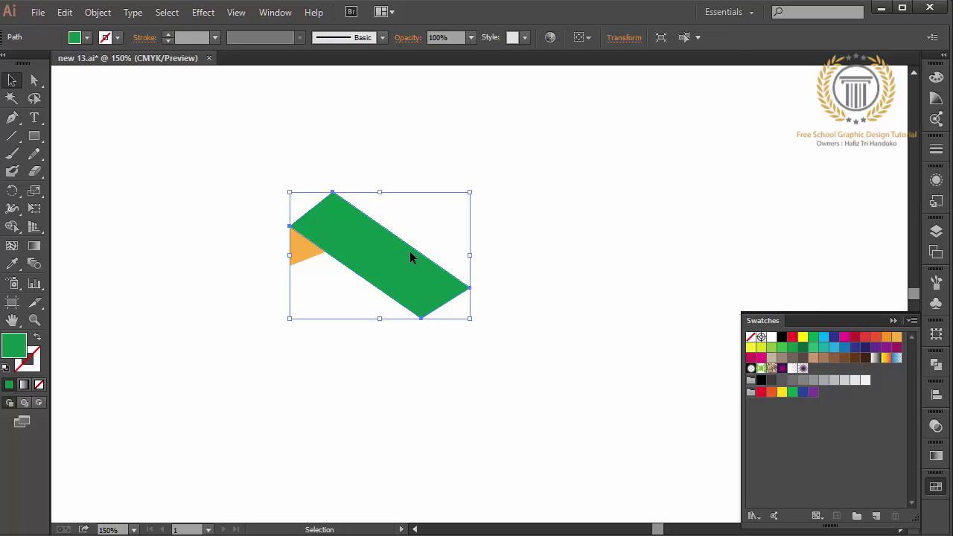
click(492, 251)
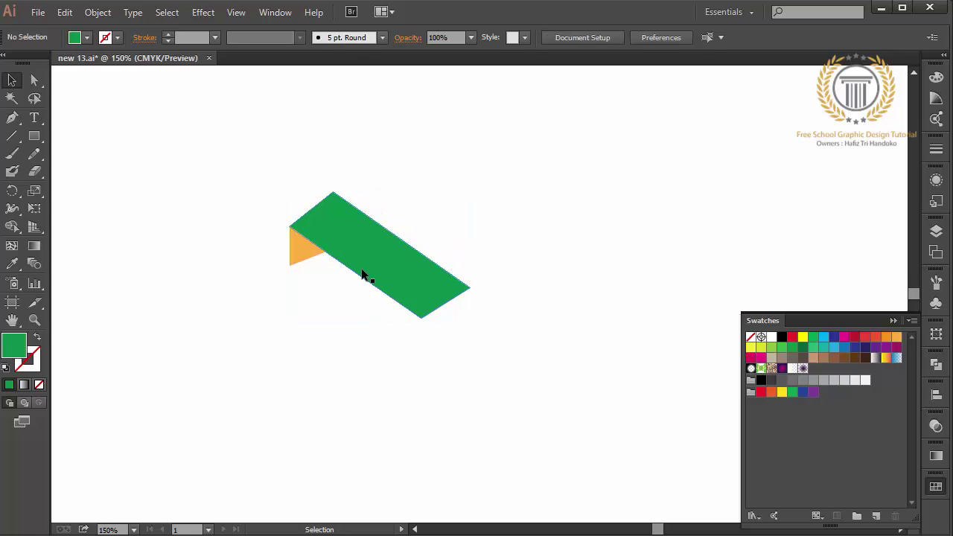
Step: Pen a red quadrilateral face below the green bar's right end and adjust its bottom corner
click(12, 118)
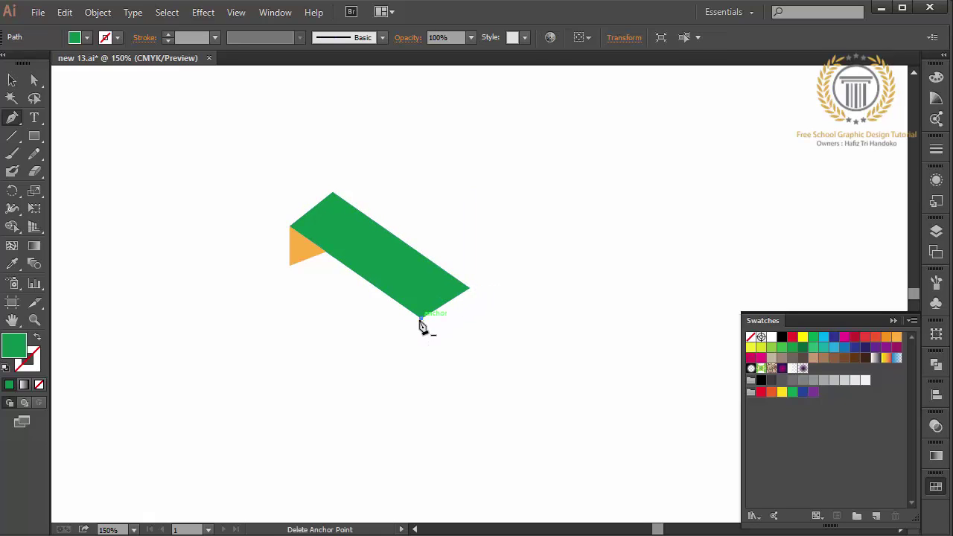
drag(421, 325, 469, 352)
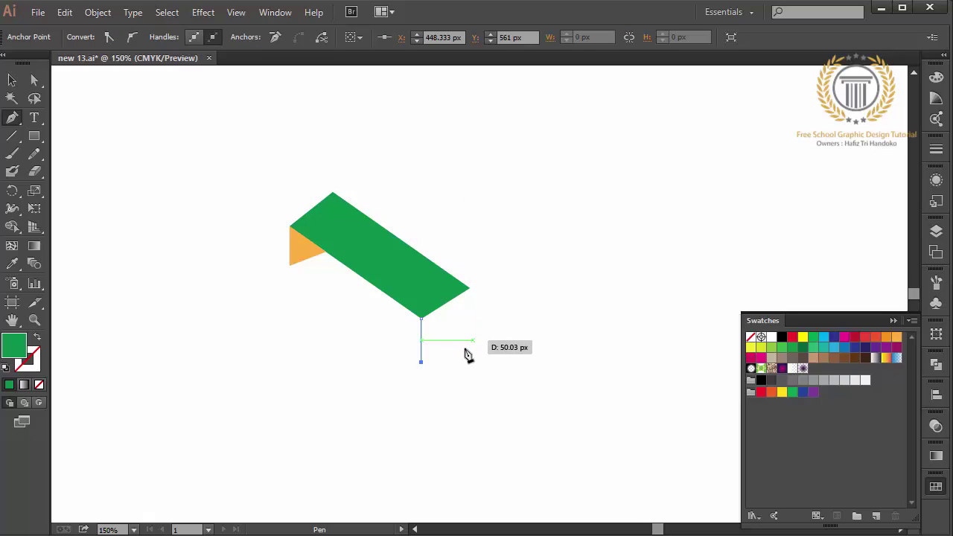
drag(469, 352, 463, 361)
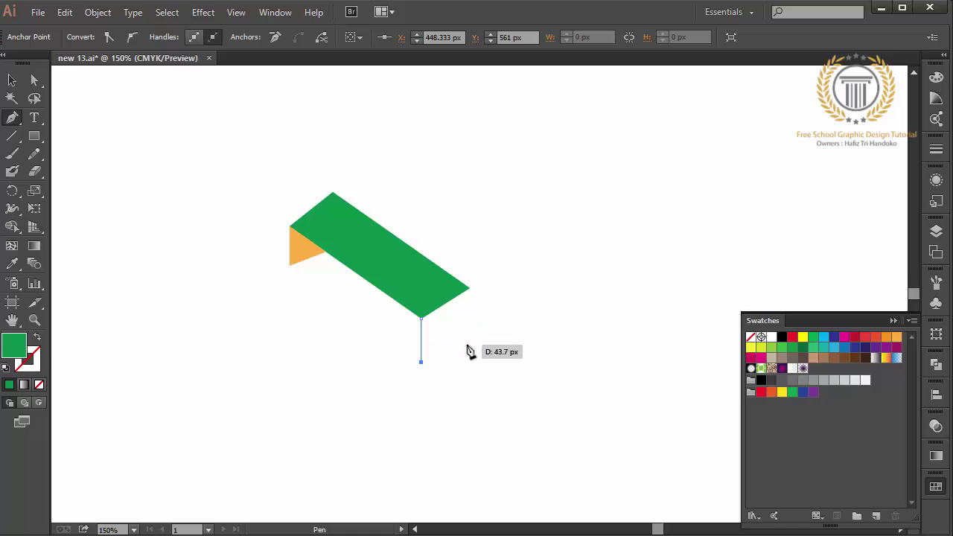
click(469, 338)
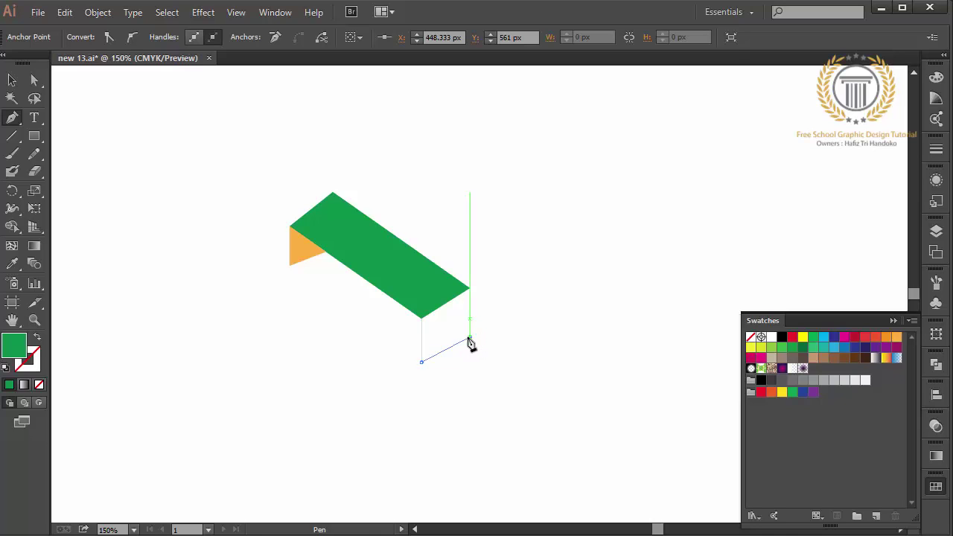
click(469, 289)
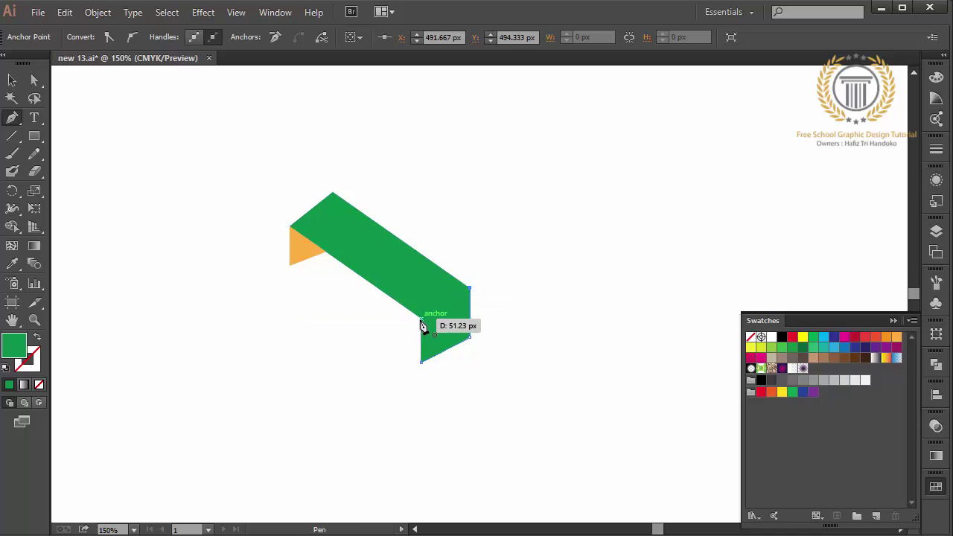
click(421, 319)
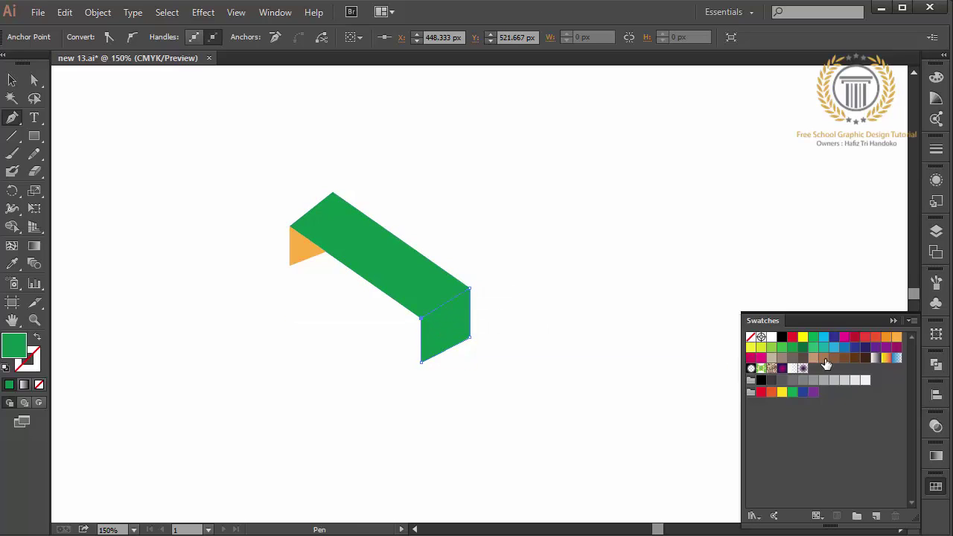
click(866, 337)
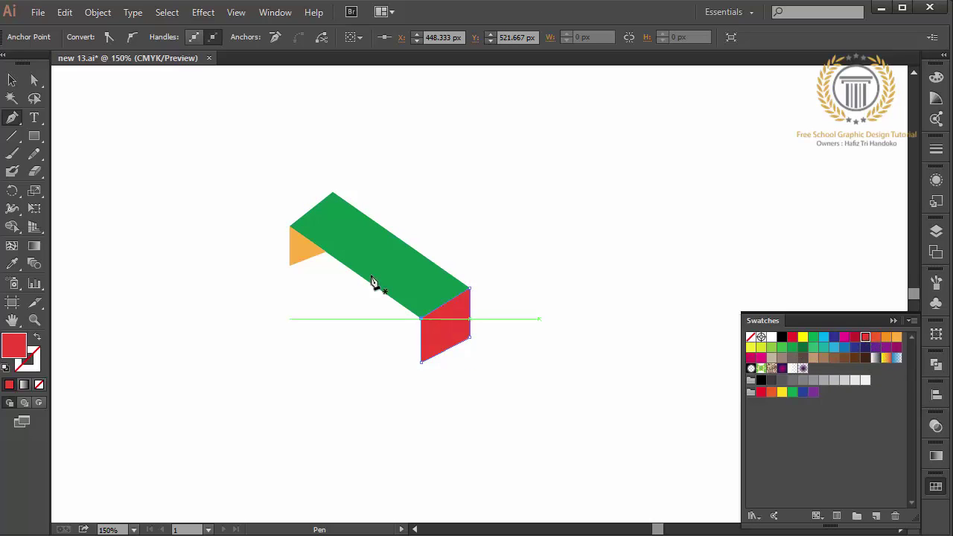
click(31, 74)
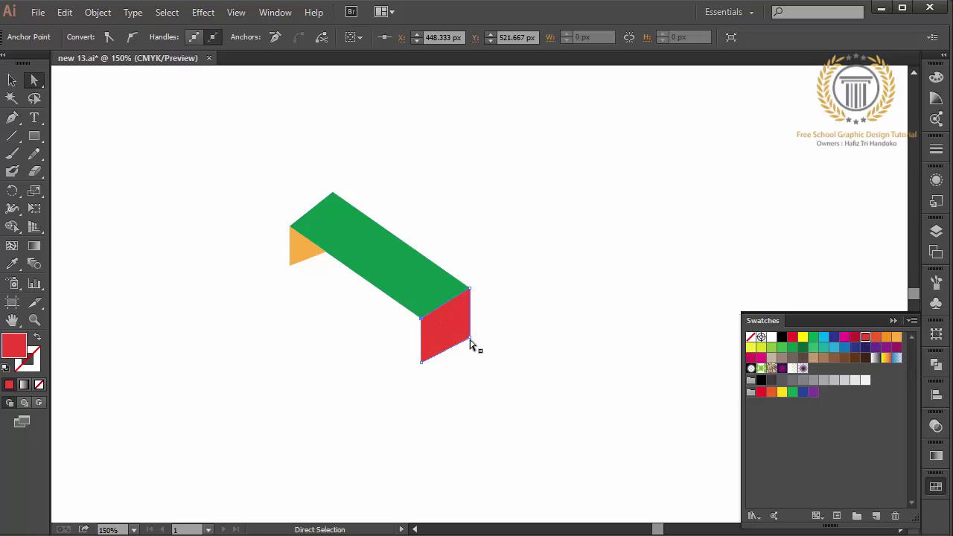
drag(469, 337, 471, 344)
click(260, 321)
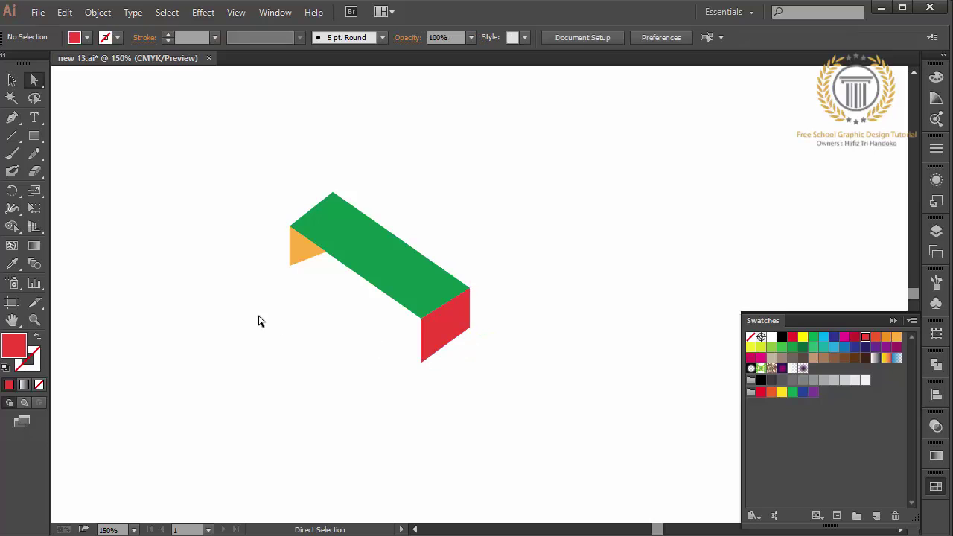
click(11, 79)
Step: Group the three faces and try 72° rotated copies, undoing them
drag(164, 139, 472, 374)
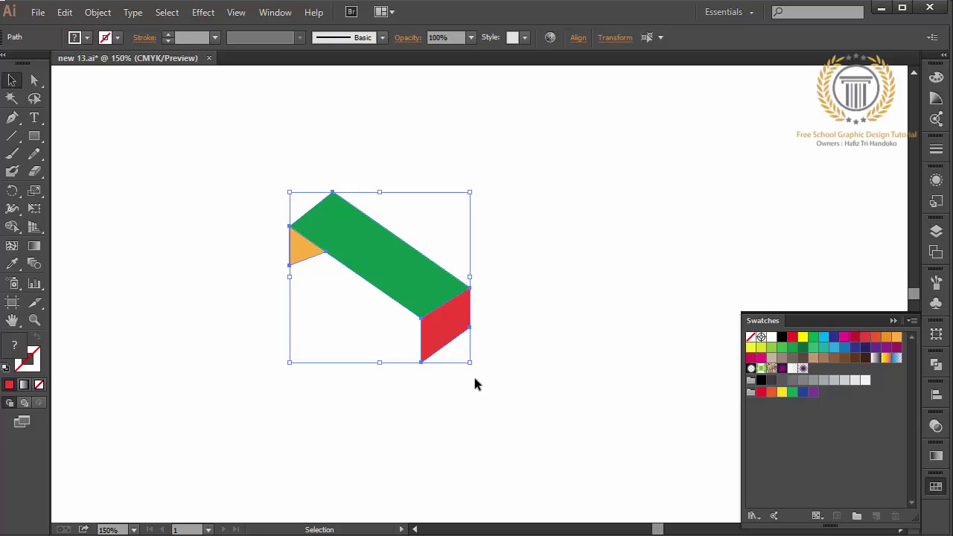
right_click(473, 376)
click(514, 226)
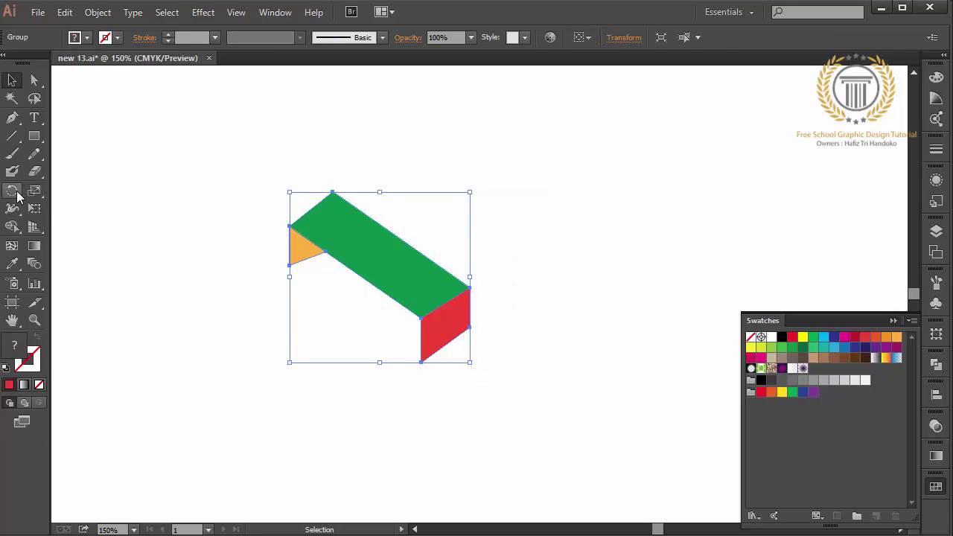
click(13, 191)
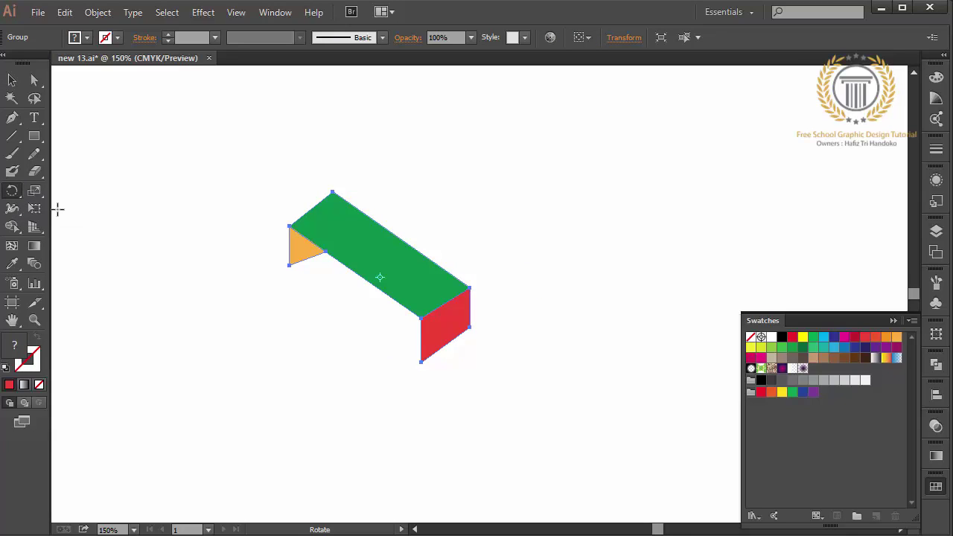
alt+click(334, 342)
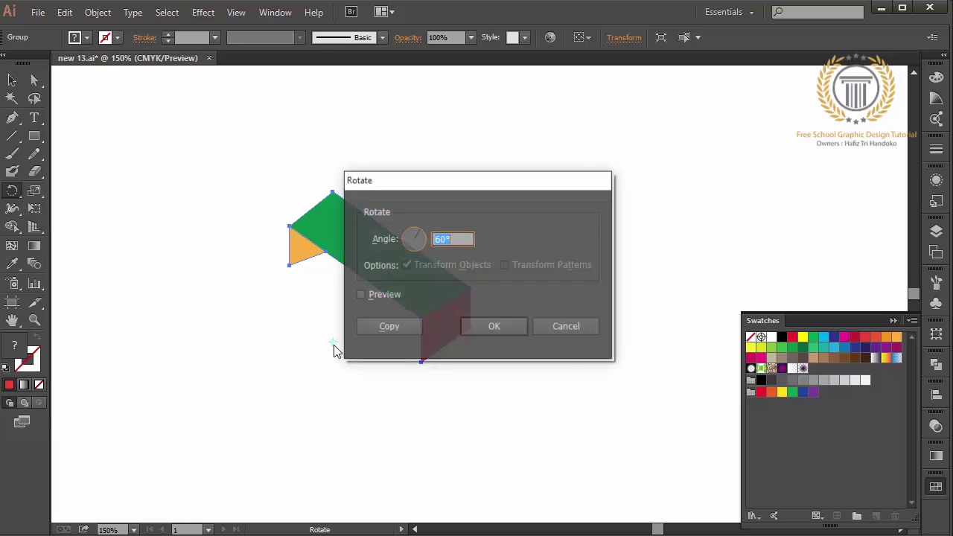
click(392, 327)
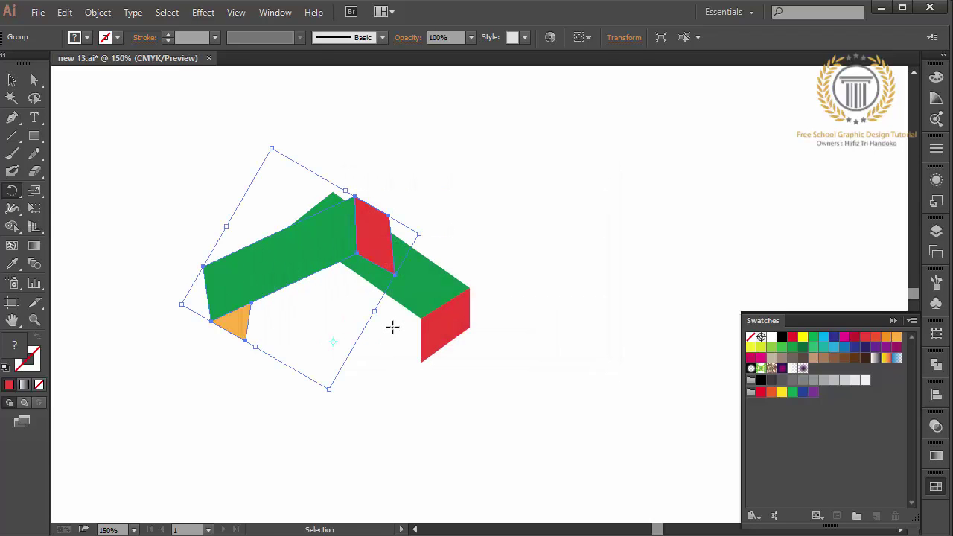
key(ctrl+z)
alt+click(333, 346)
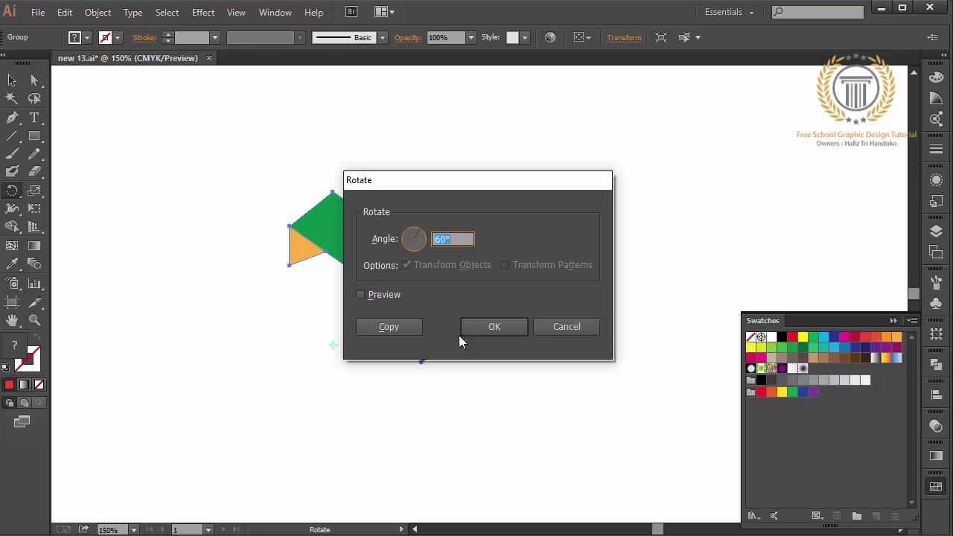
text(72)
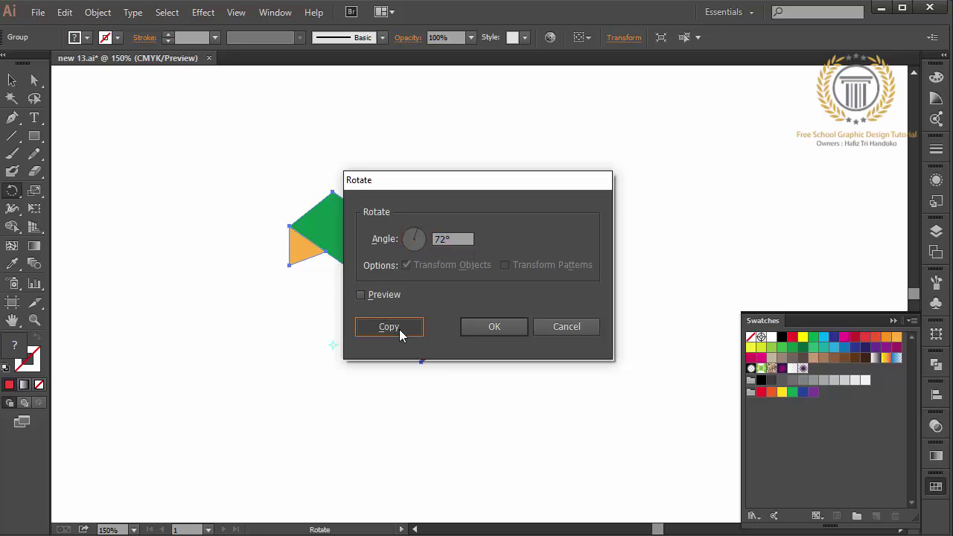
click(399, 329)
key(ctrl+z)
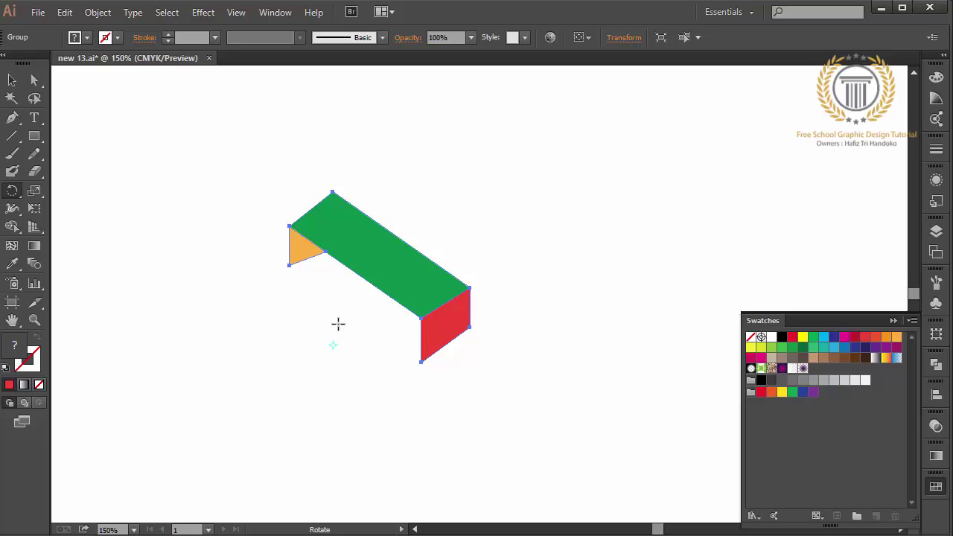
Step: Copy the block, paste it in back and flip the copy horizontally to the left
click(11, 80)
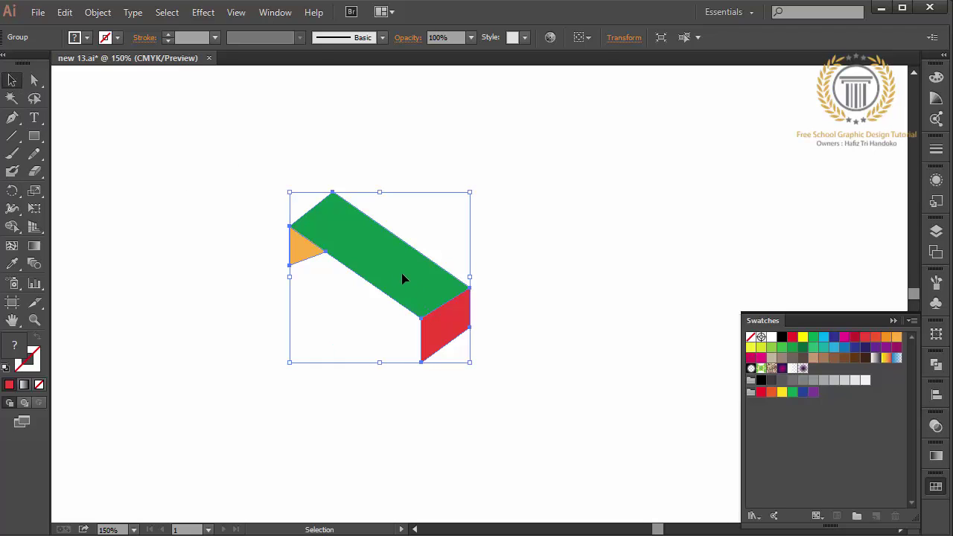
click(67, 15)
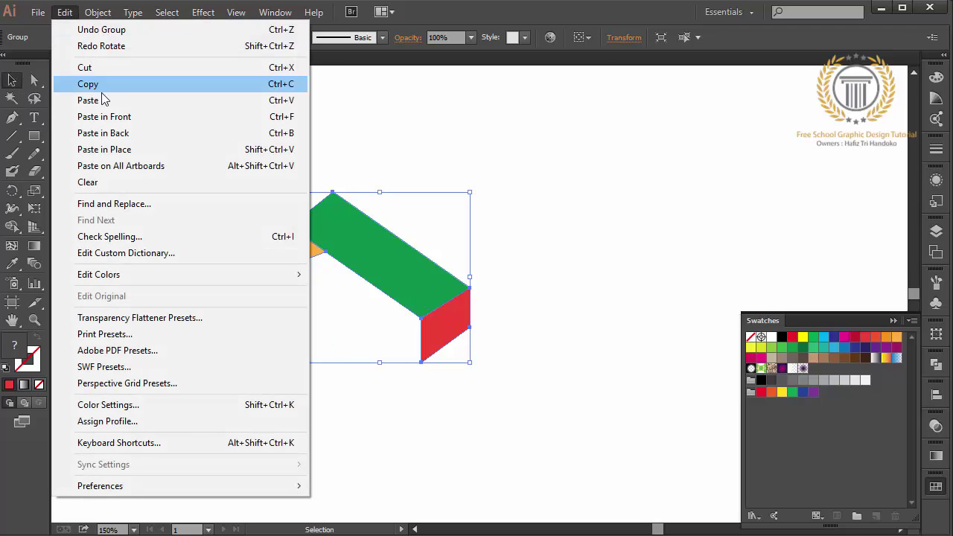
click(100, 94)
click(64, 13)
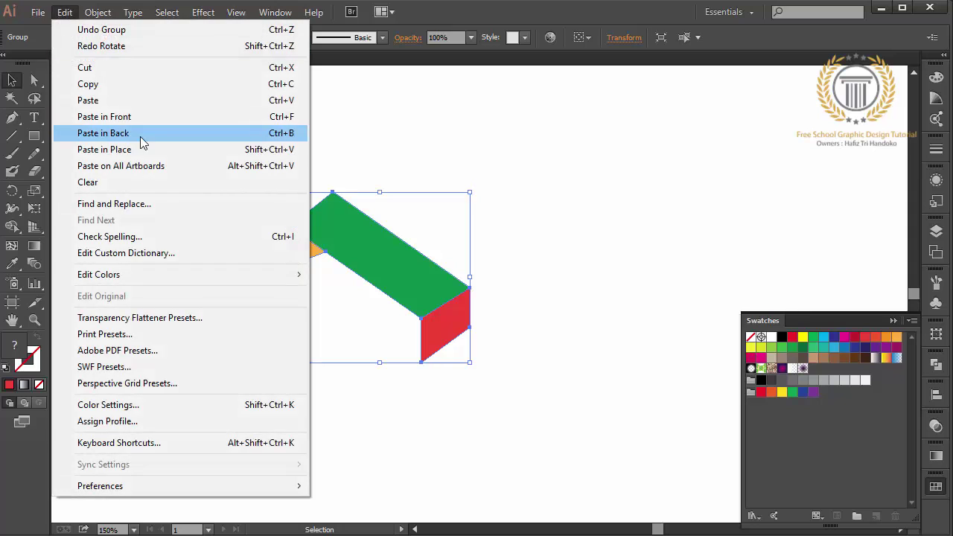
click(133, 116)
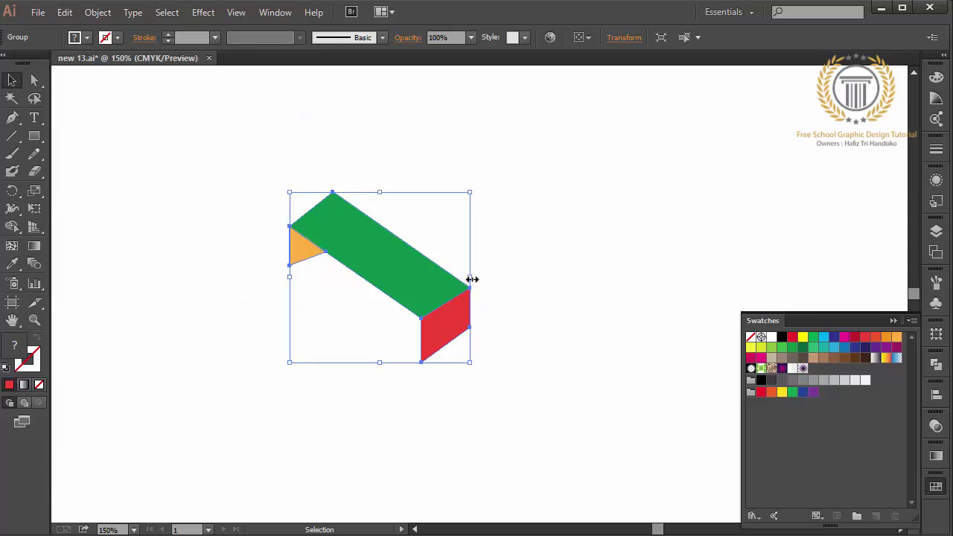
drag(472, 279, 158, 315)
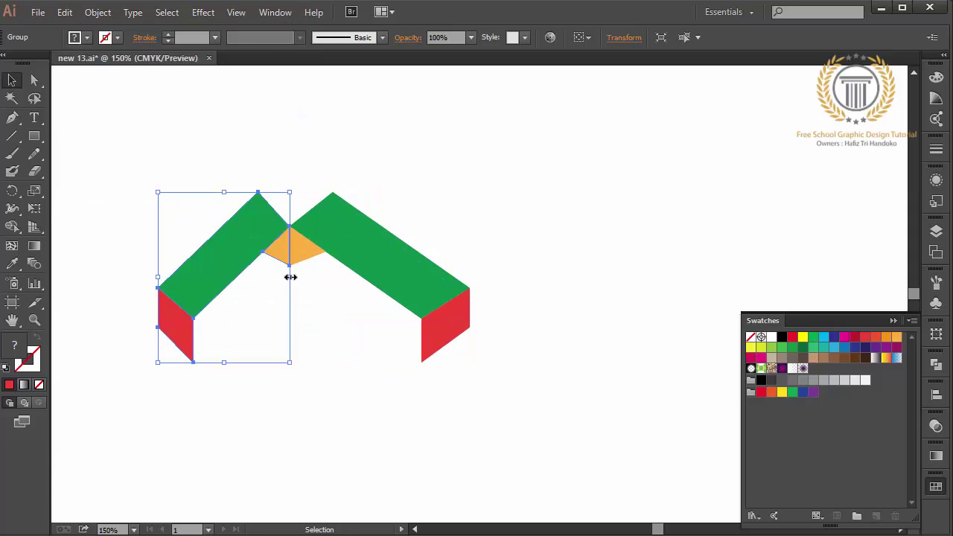
Step: Widen the mirrored bar and nudge it right until it crosses the original into an X
mouse_move(316, 277)
mouse_down()
mouse_move(372, 277)
mouse_move(315, 277)
mouse_up()
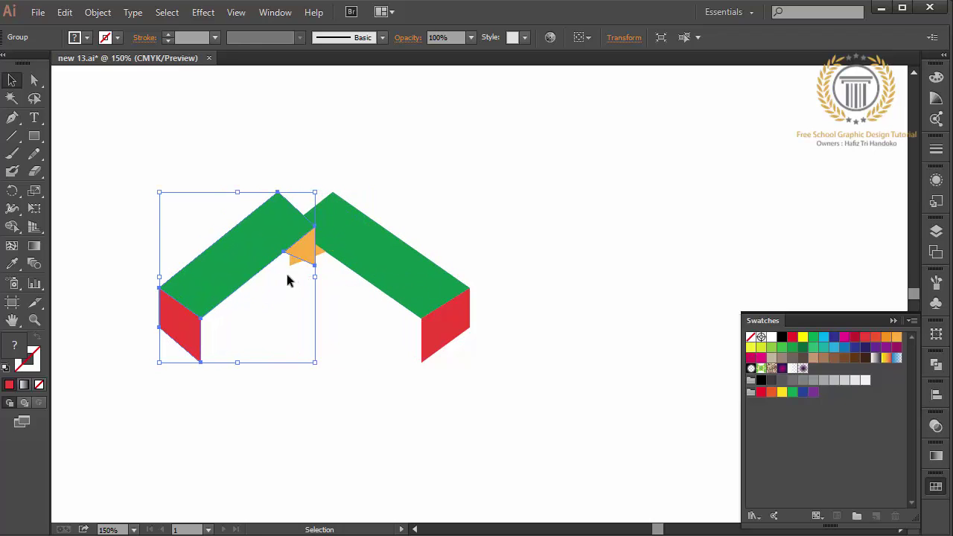
key(Right)
key(Right)
key(Right)
key(Right)
key(Right)
key(Right)
key(Right)
key(Right)
key(Right)
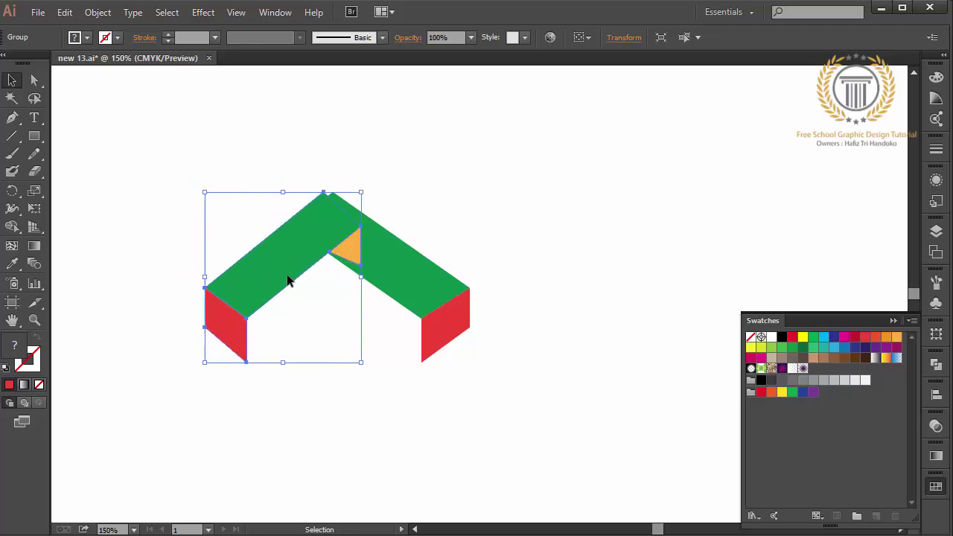
key(Right)
key(Right)
key(Right)
key(Right)
key(Right)
key(Right)
key(Right)
key(Right)
key(Right)
key(Right)
key(Right)
key(Right)
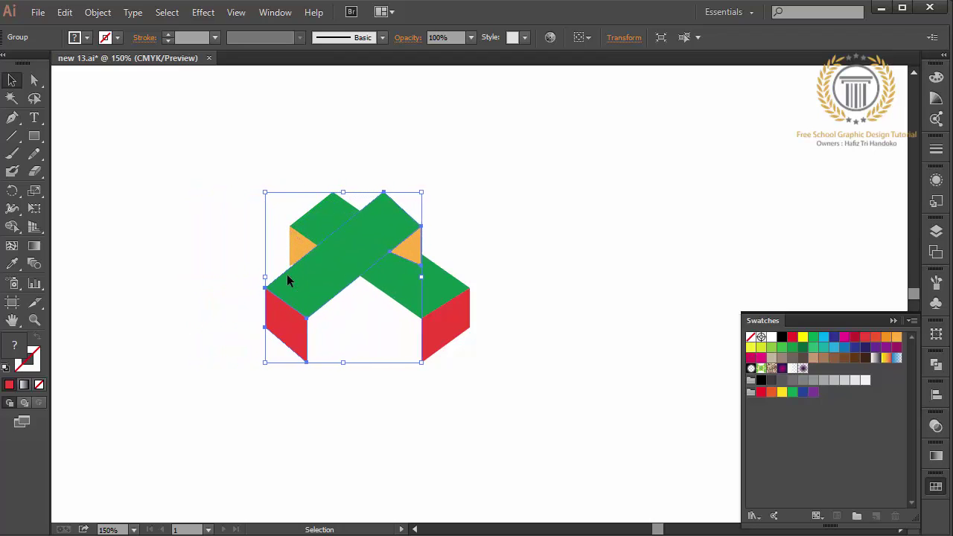
key(Right)
key(Right)
key(Right)
key(Right)
key(Right)
key(Right)
key(Right)
key(Right)
key(Right)
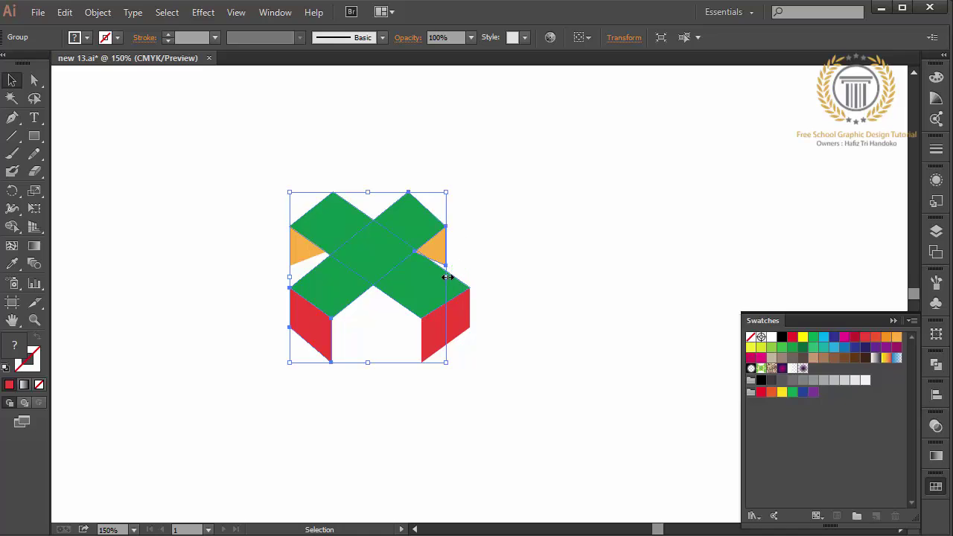
drag(445, 277, 470, 277)
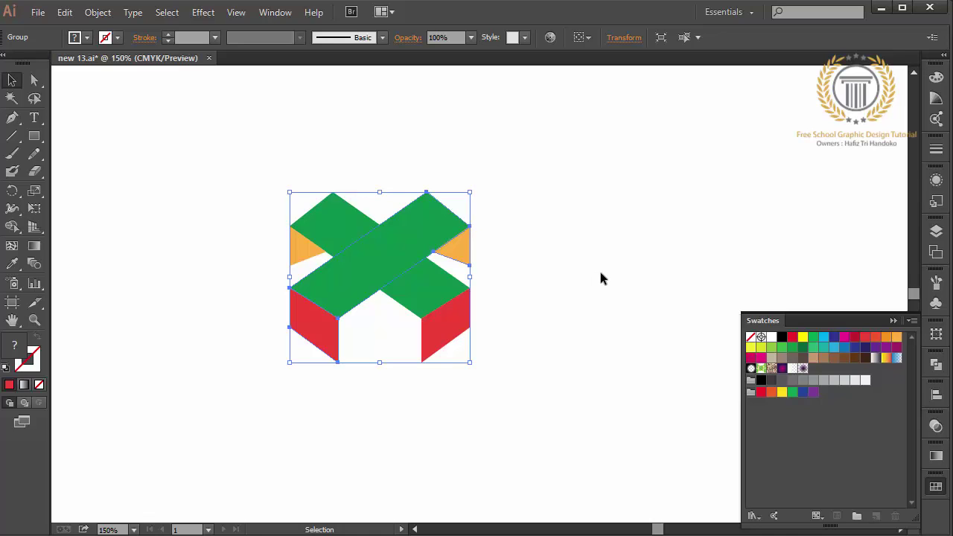
Step: Select both orange triangles and nudge their lower points down two steps
click(33, 80)
click(298, 338)
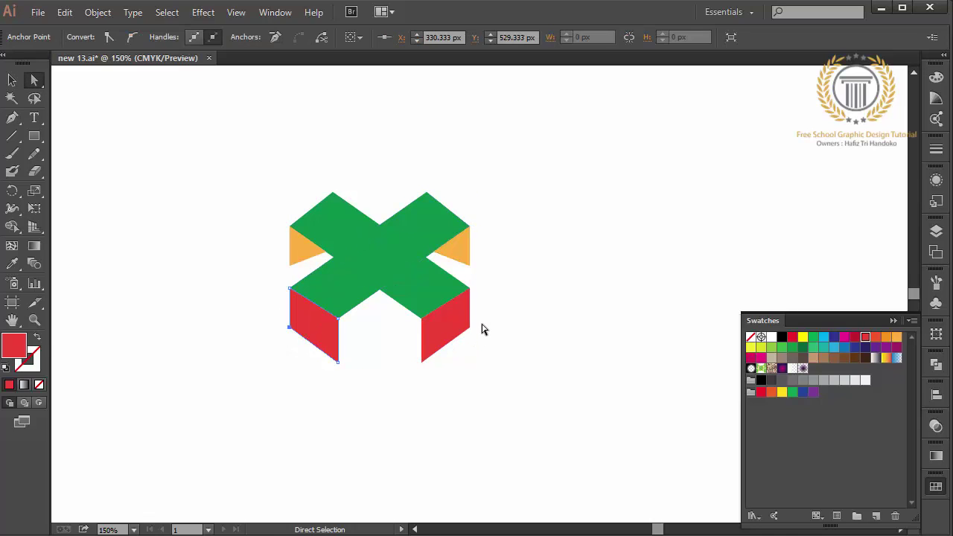
shift+click(467, 345)
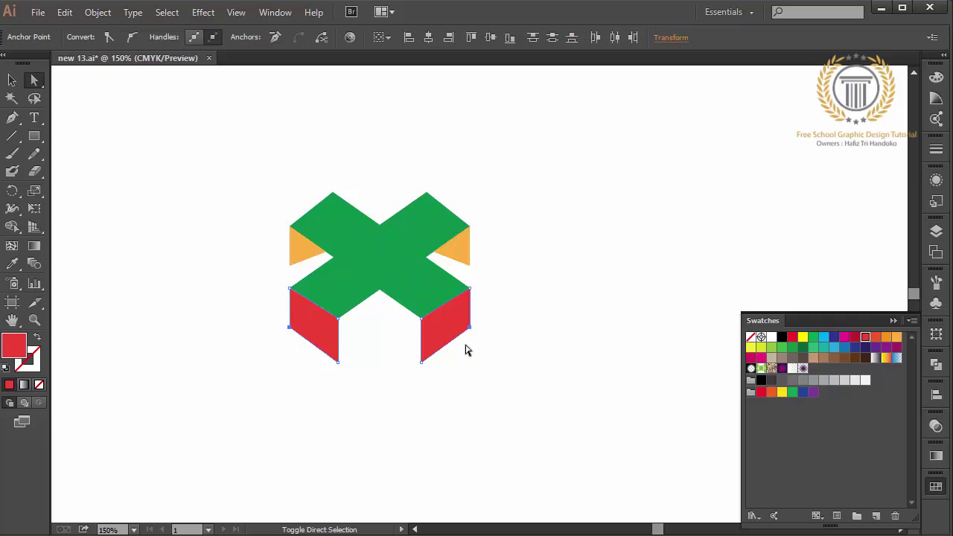
click(469, 268)
shift+click(289, 265)
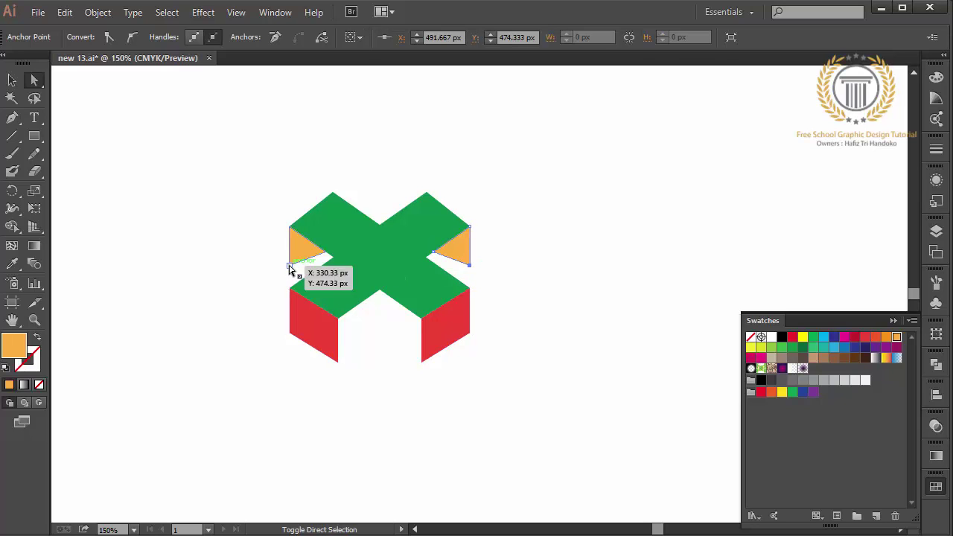
key(Down)
key(Down)
key(Down)
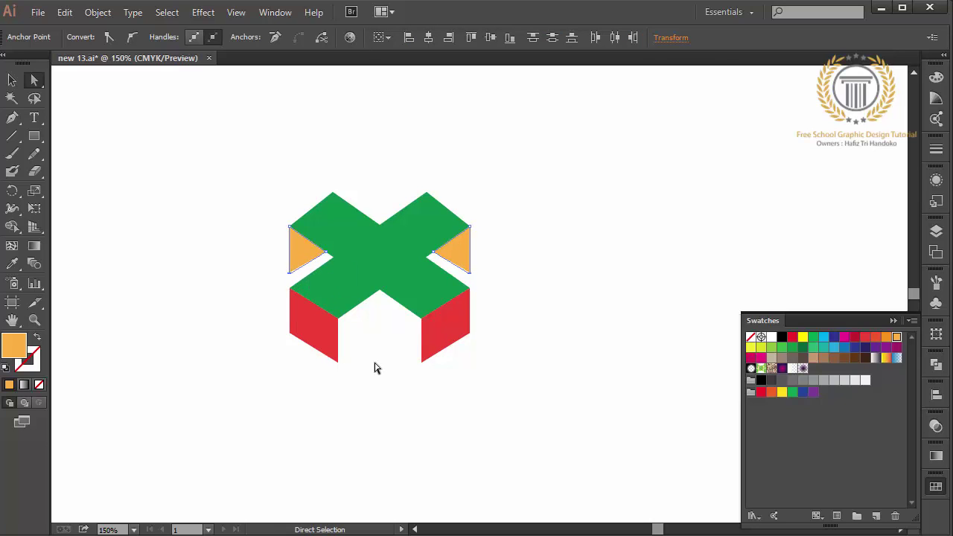
key(Down)
key(Down)
key(Down)
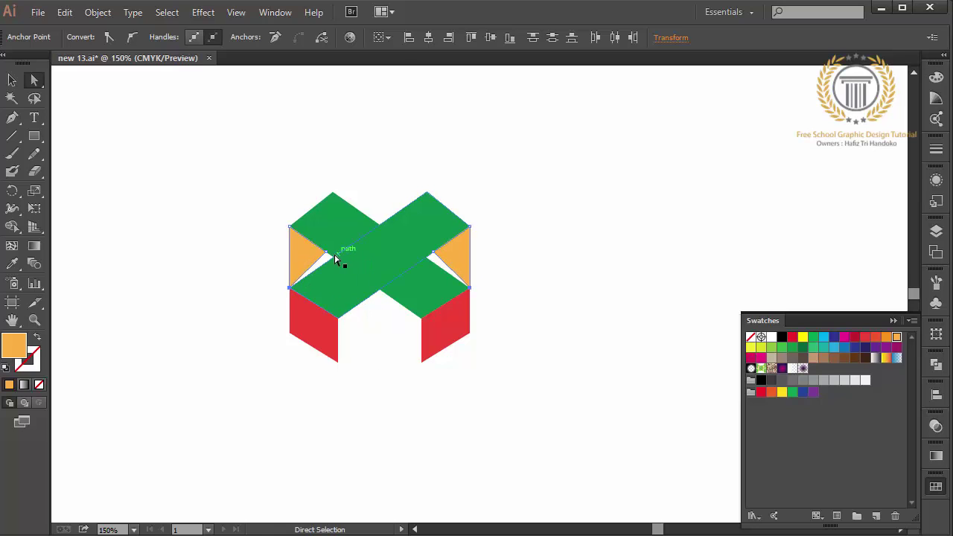
Step: Drag each orange triangle's inner anchor onto the adjacent green edge
click(326, 256)
drag(327, 257, 317, 254)
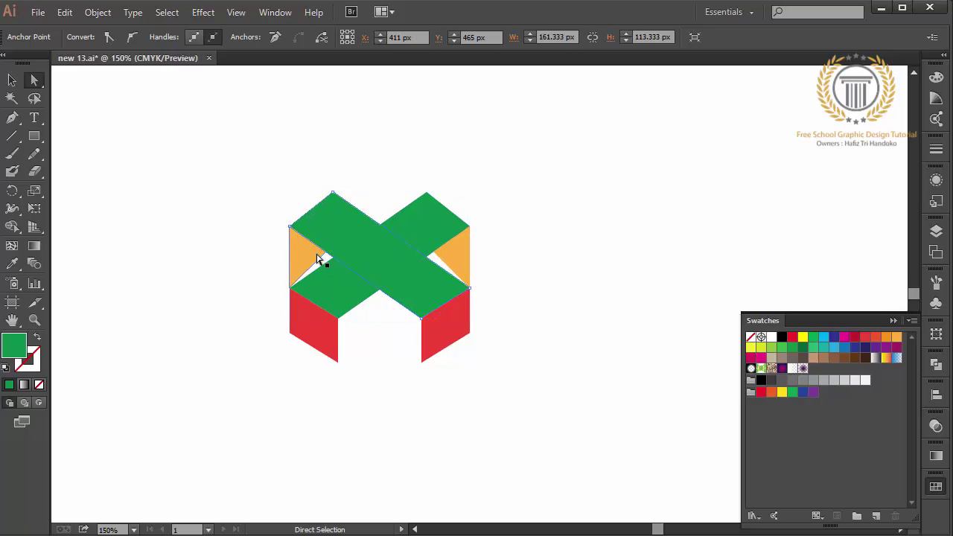
click(326, 256)
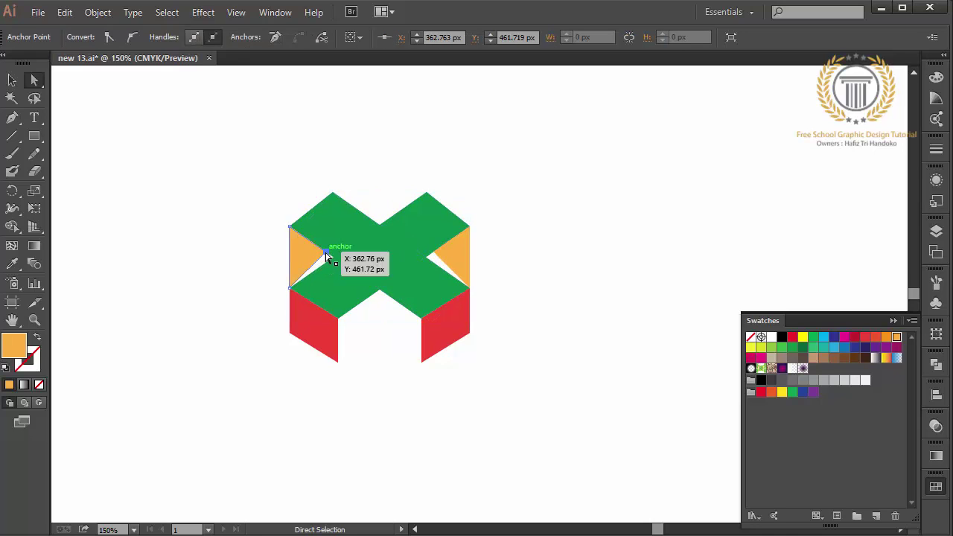
drag(326, 257, 332, 261)
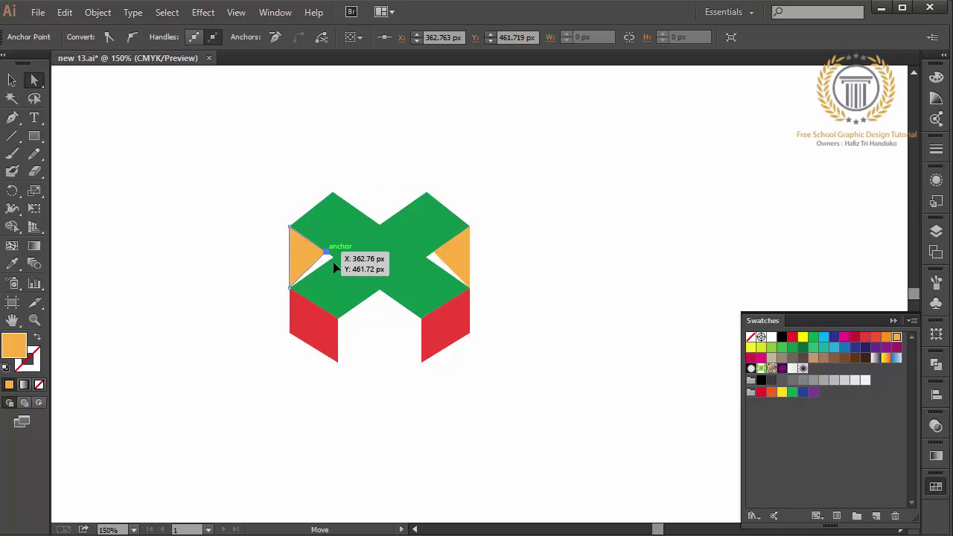
click(462, 262)
drag(438, 258, 439, 266)
click(511, 287)
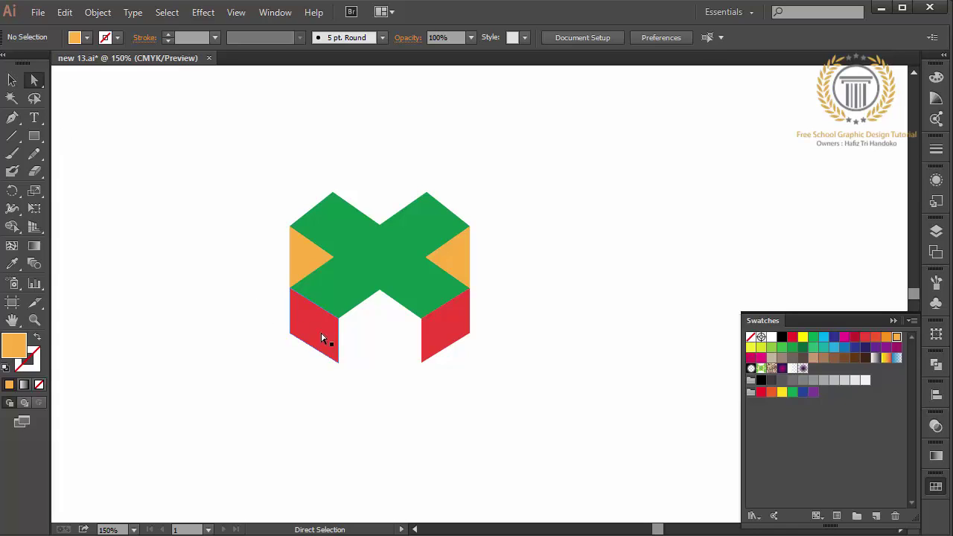
drag(313, 351, 463, 432)
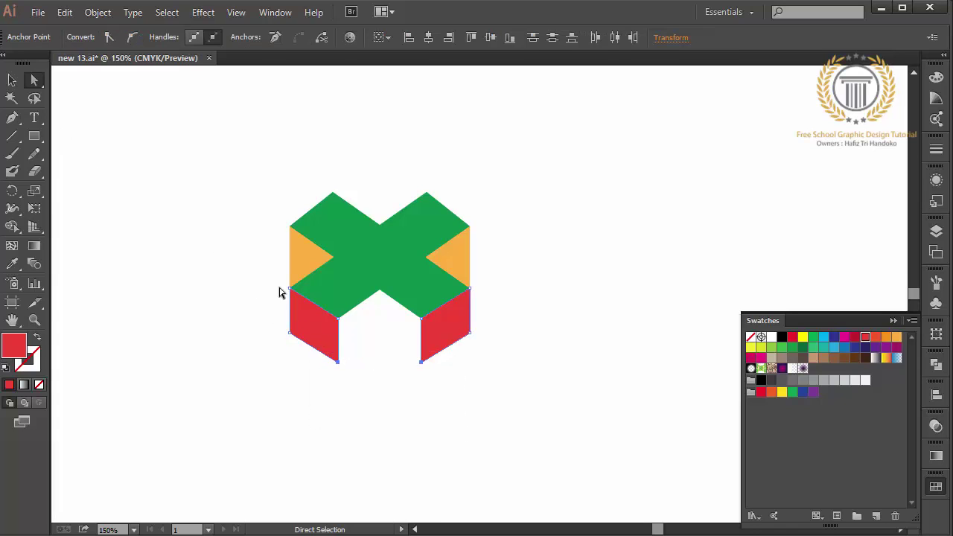
click(11, 80)
Step: Try a dark blue fill on the whole logo group, then undo it
drag(291, 202, 526, 447)
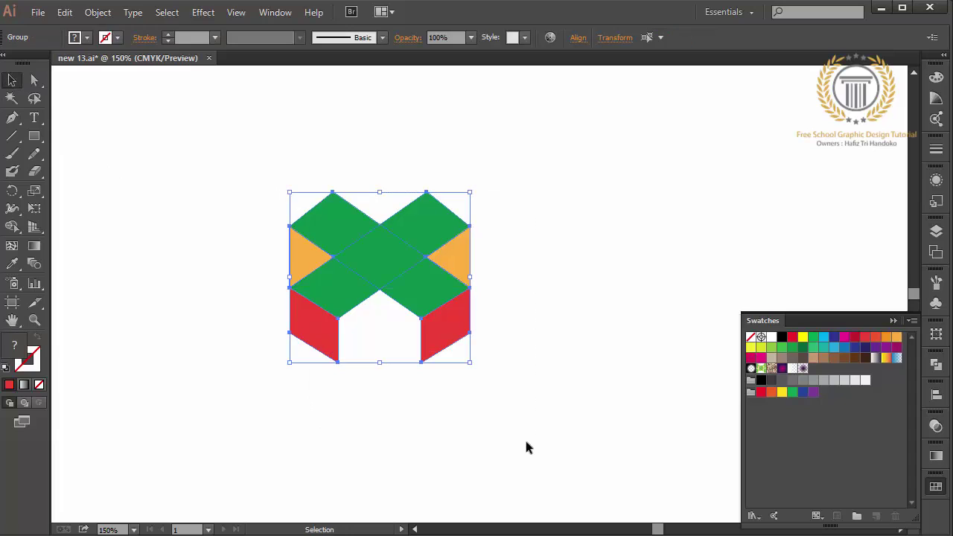
click(508, 287)
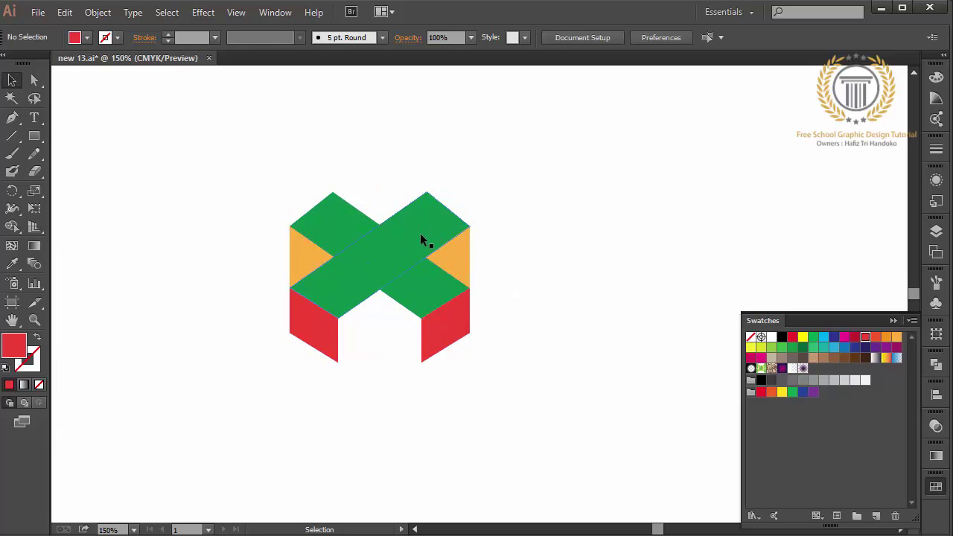
click(422, 288)
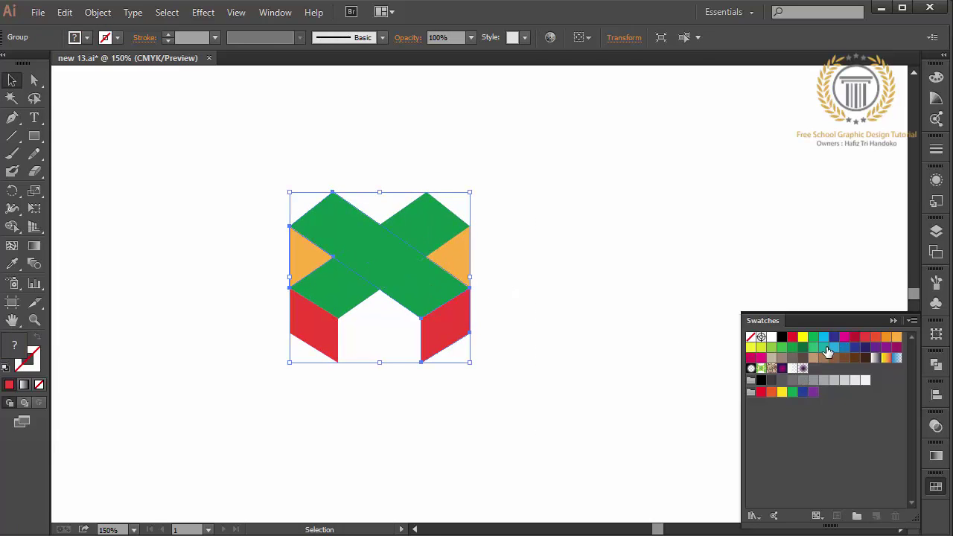
click(854, 348)
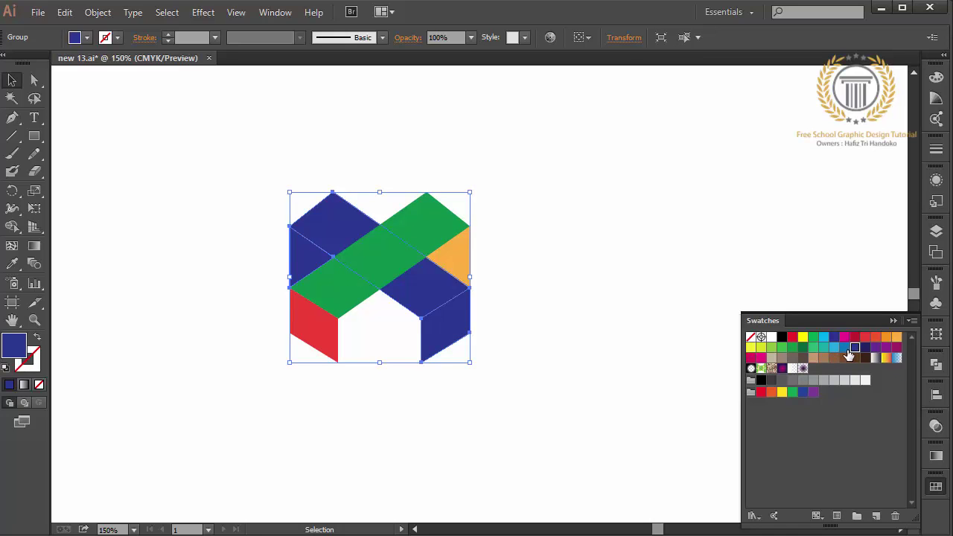
key(ctrl+z)
Step: Ungroup the logo; colour the X dark blue, lower-right face and left triangle light blue
right_click(614, 282)
click(661, 365)
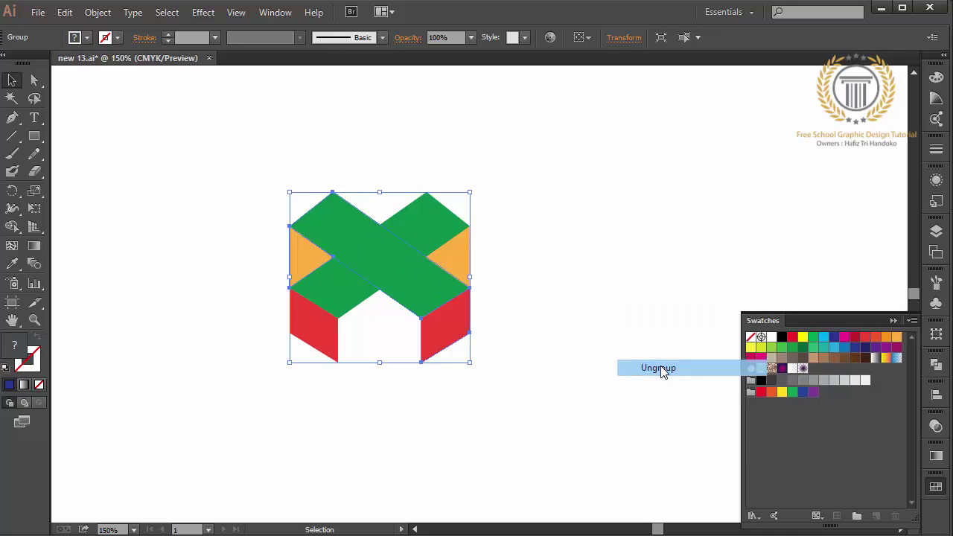
click(438, 283)
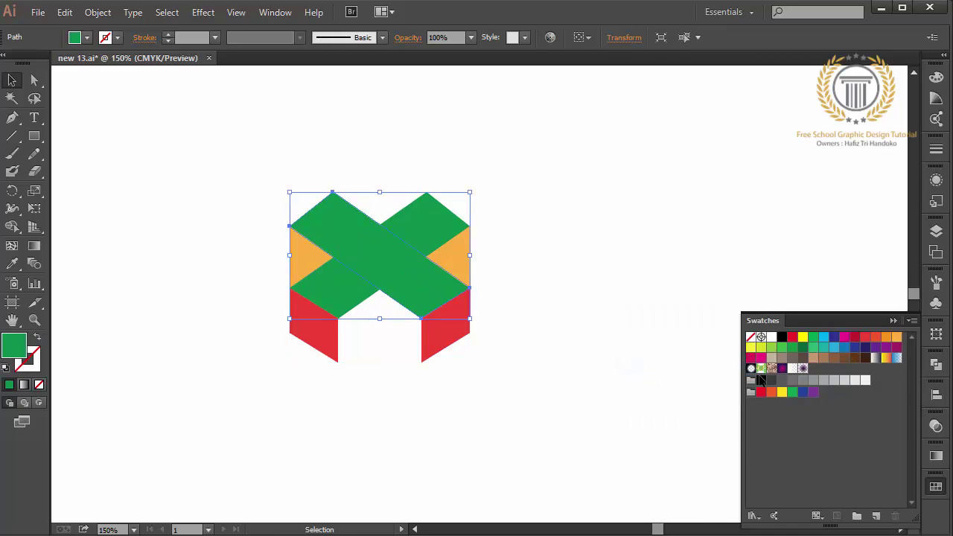
click(853, 348)
click(441, 327)
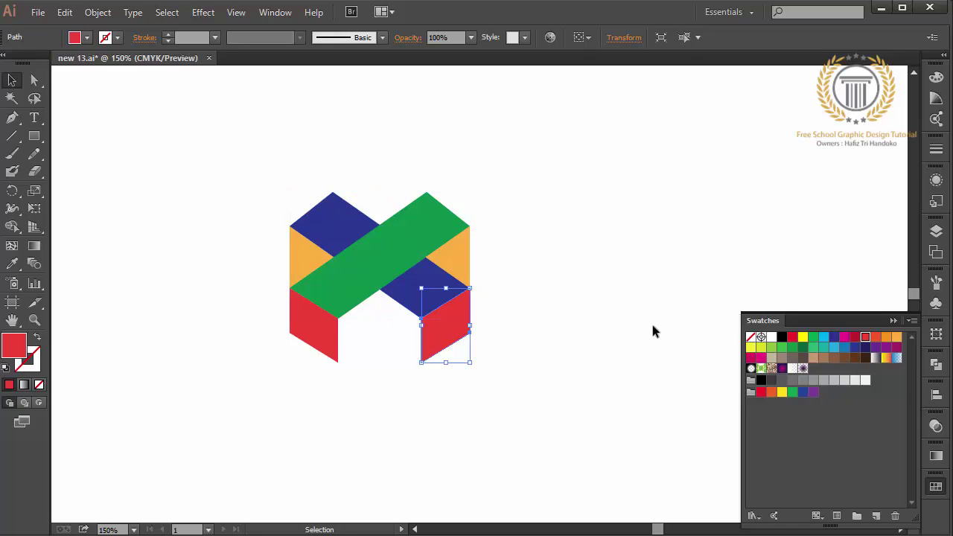
click(845, 349)
click(292, 263)
click(835, 349)
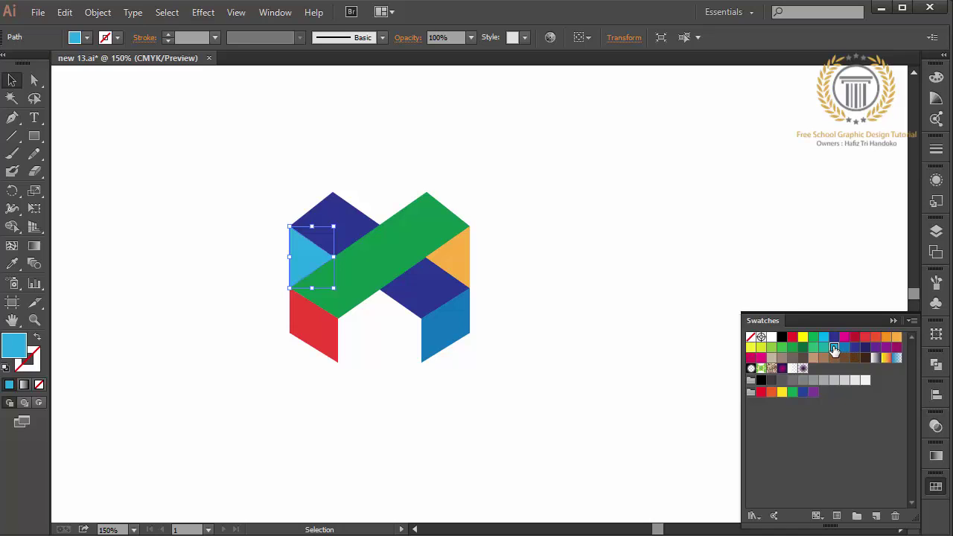
Step: Ungroup again and recolour the lower-left piece light green and right triangle yellow-green
click(432, 235)
right_click(455, 263)
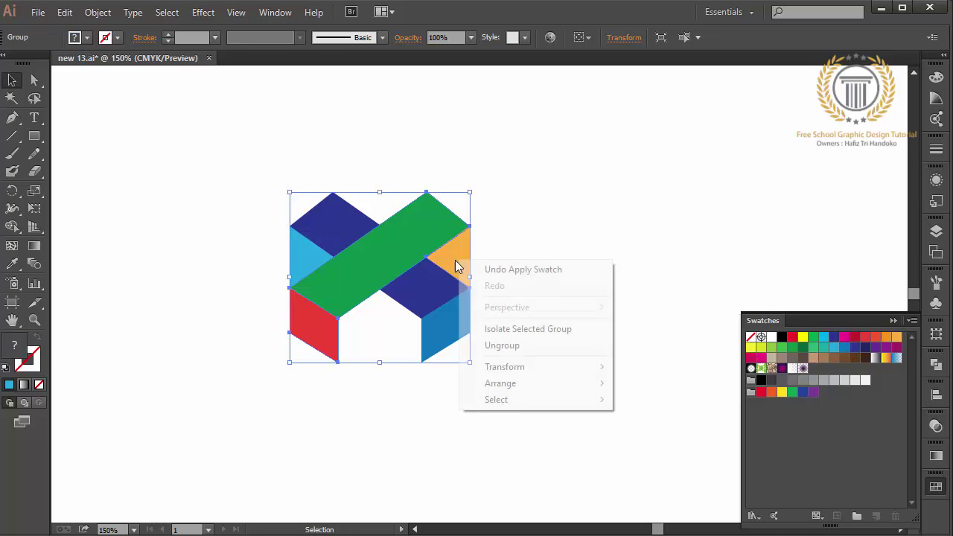
click(486, 347)
click(333, 339)
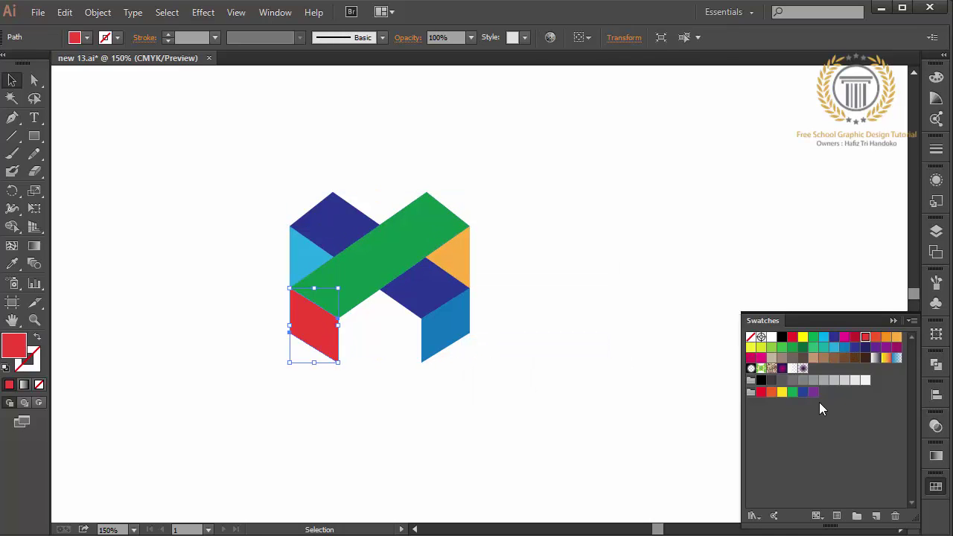
click(814, 338)
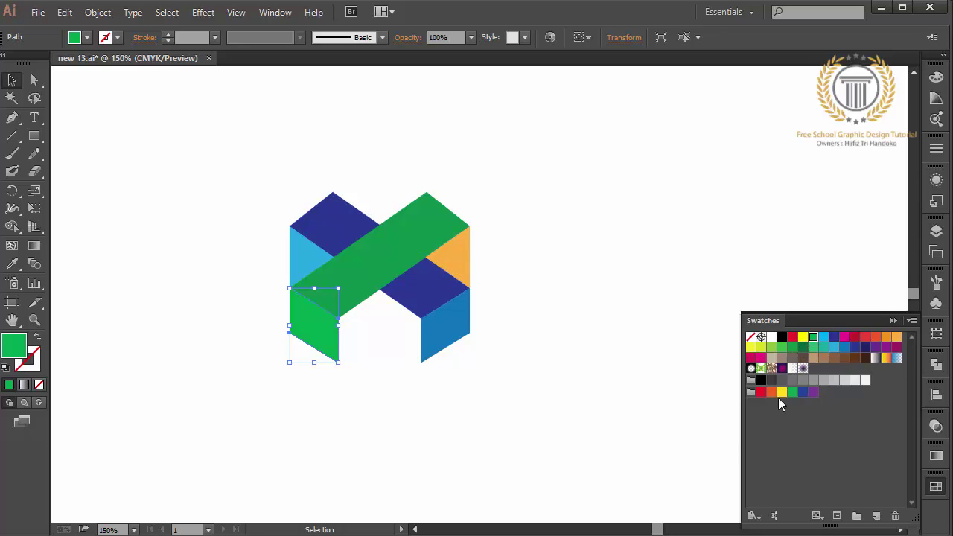
click(781, 348)
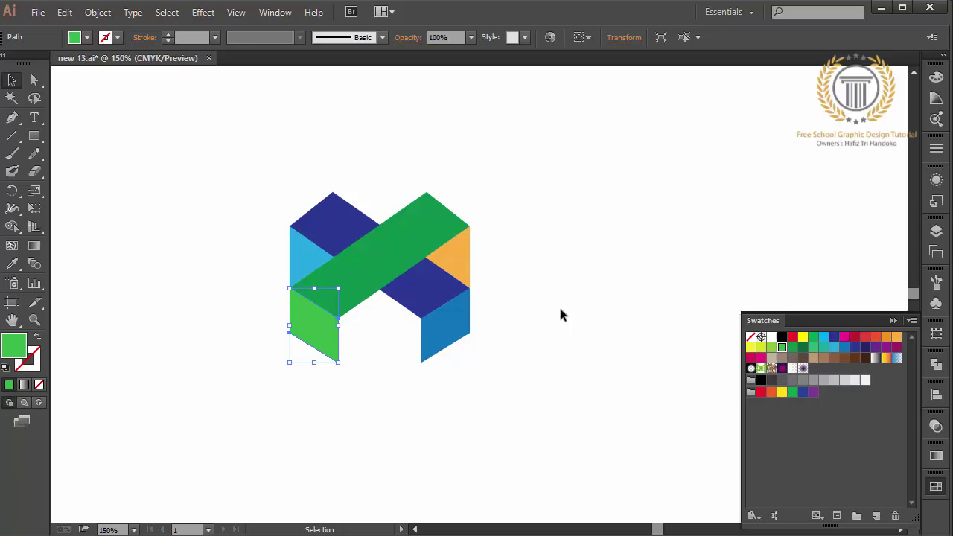
click(472, 256)
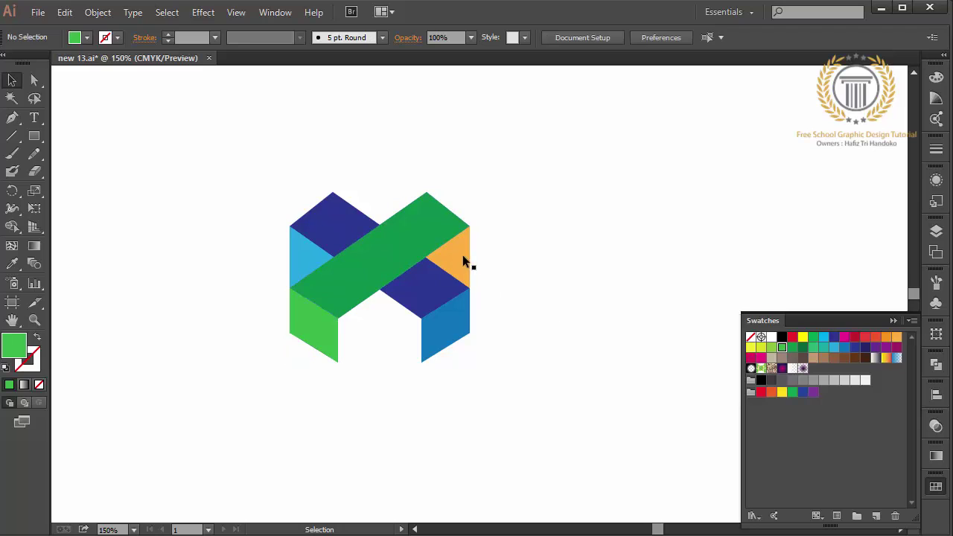
click(763, 348)
Step: Select the green diagonal band together with the dark-blue crossing piece
click(573, 334)
drag(542, 213, 513, 145)
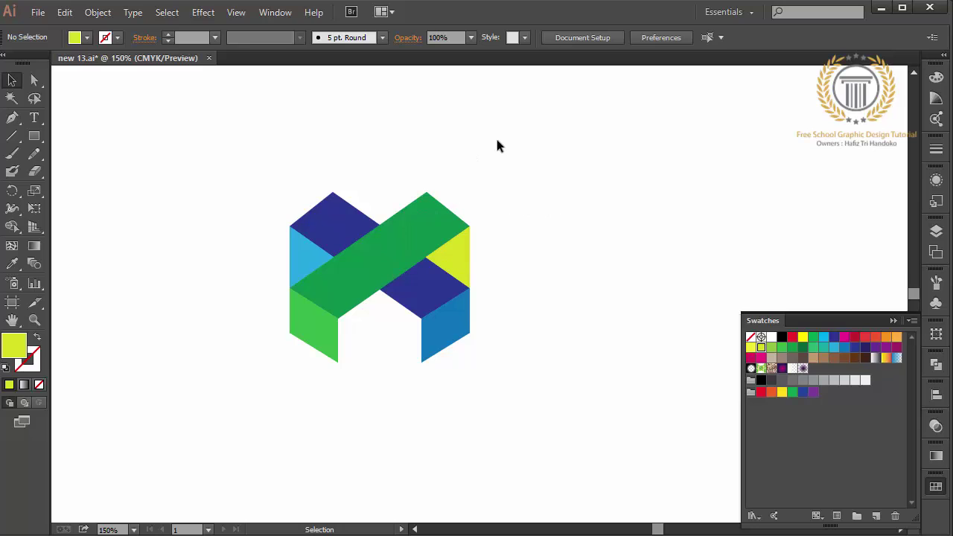
click(385, 238)
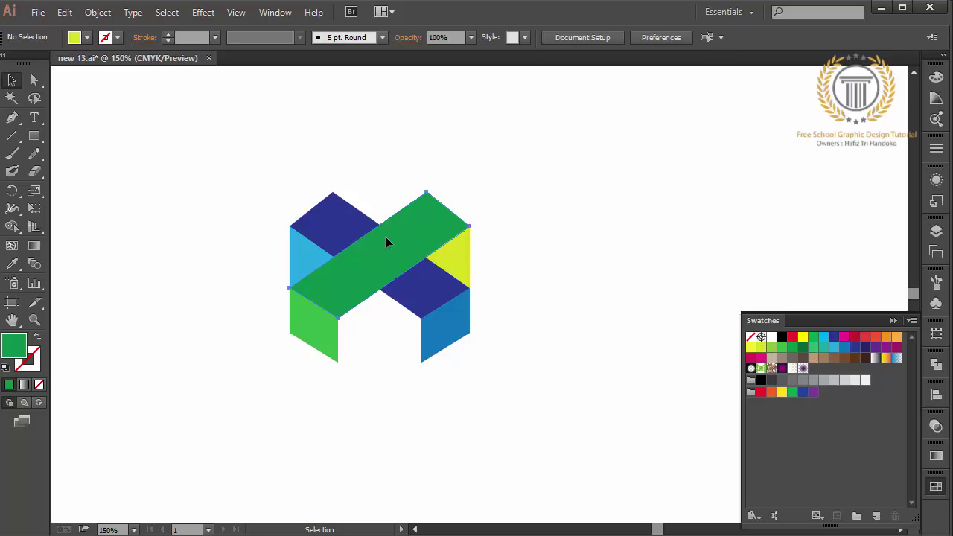
shift+click(425, 292)
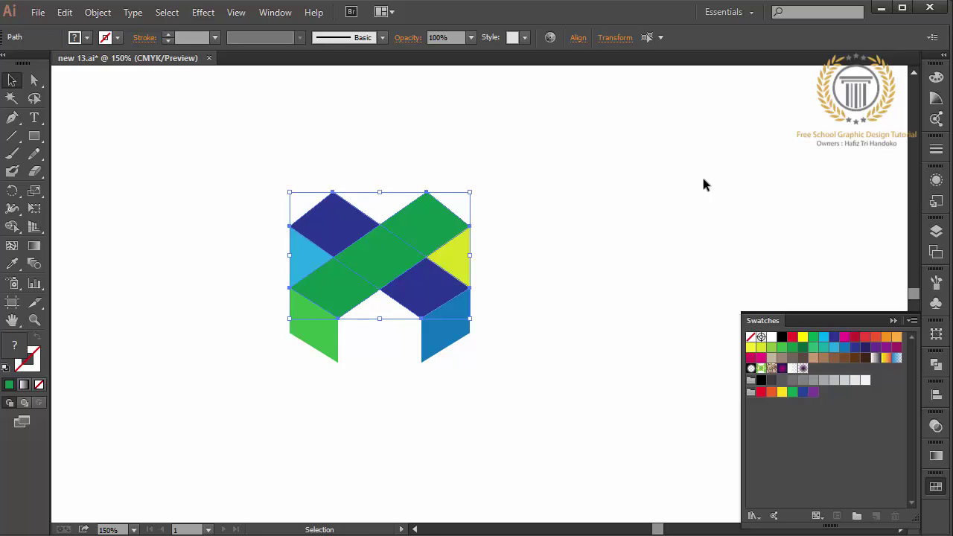
Step: Try the Overlay blend mode on the crossing pieces, then revert to Normal
click(936, 425)
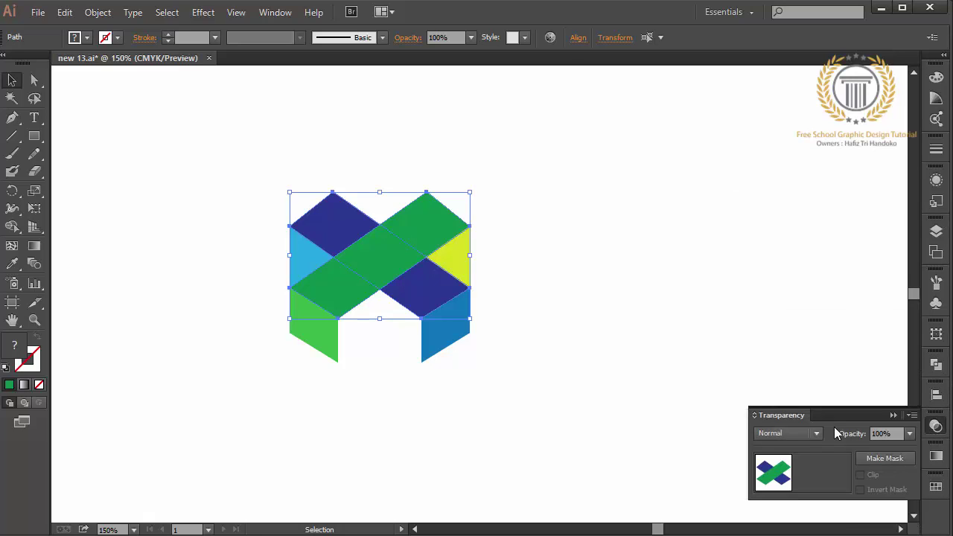
click(779, 434)
click(792, 279)
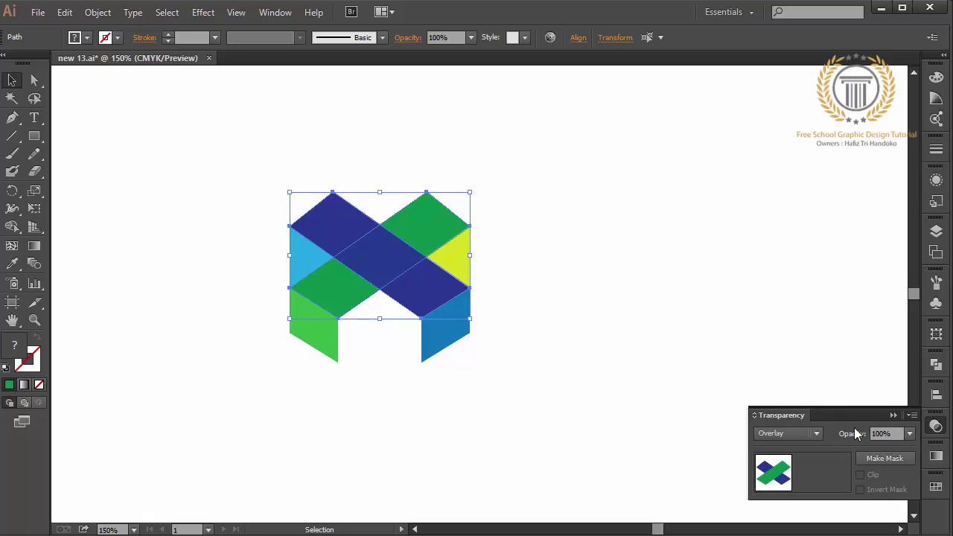
click(811, 434)
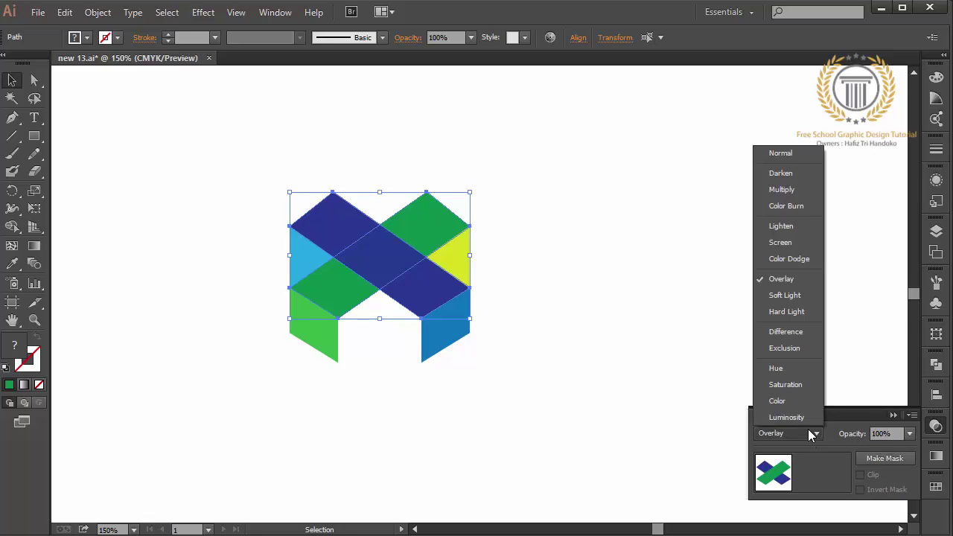
click(787, 153)
click(936, 426)
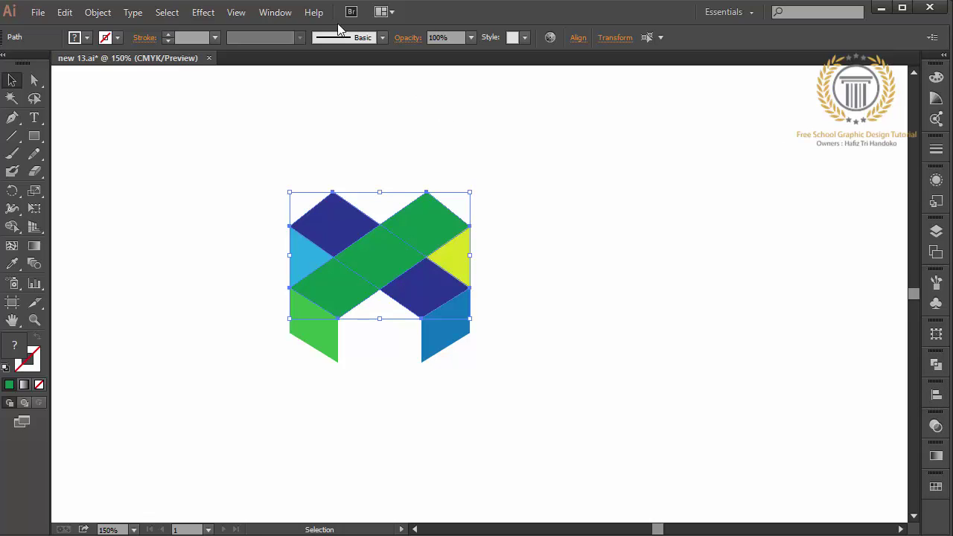
Step: Set the selected crossing pieces to 90% opacity
click(471, 37)
click(488, 199)
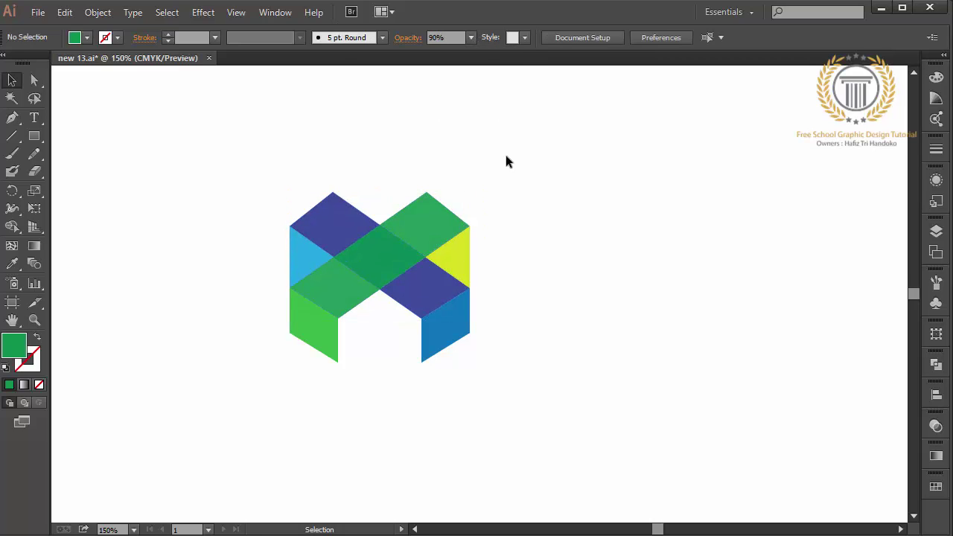
drag(515, 130, 282, 375)
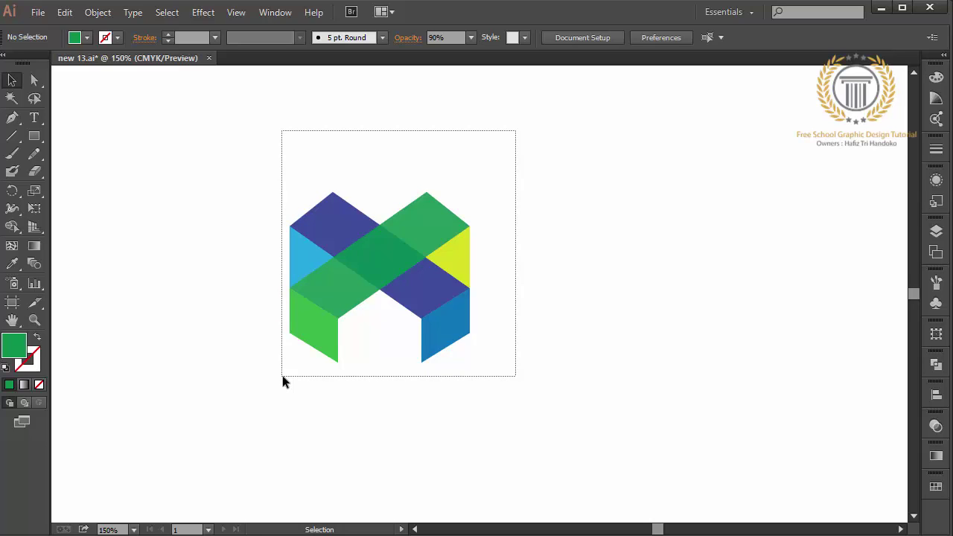
Step: Select every logo piece and group them together
drag(282, 375, 396, 273)
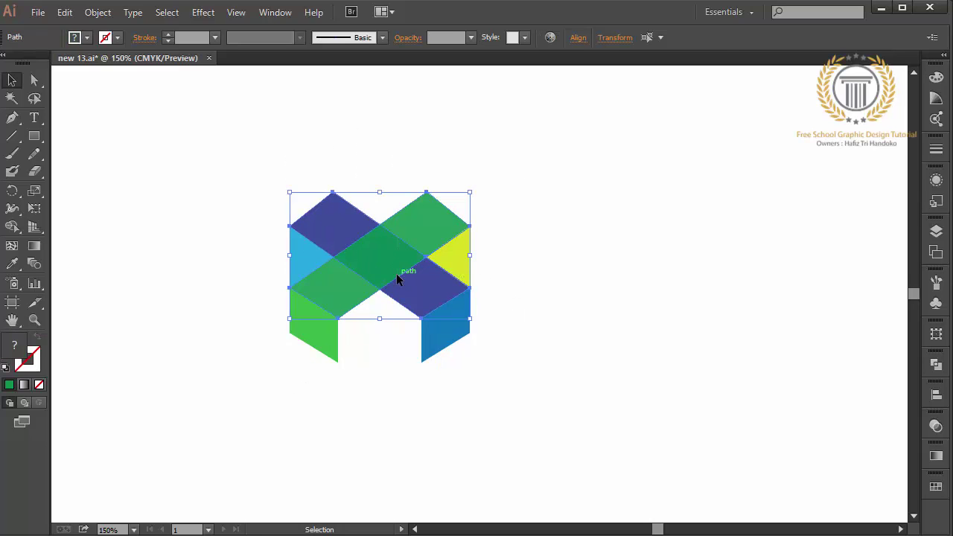
drag(535, 203, 230, 368)
right_click(229, 370)
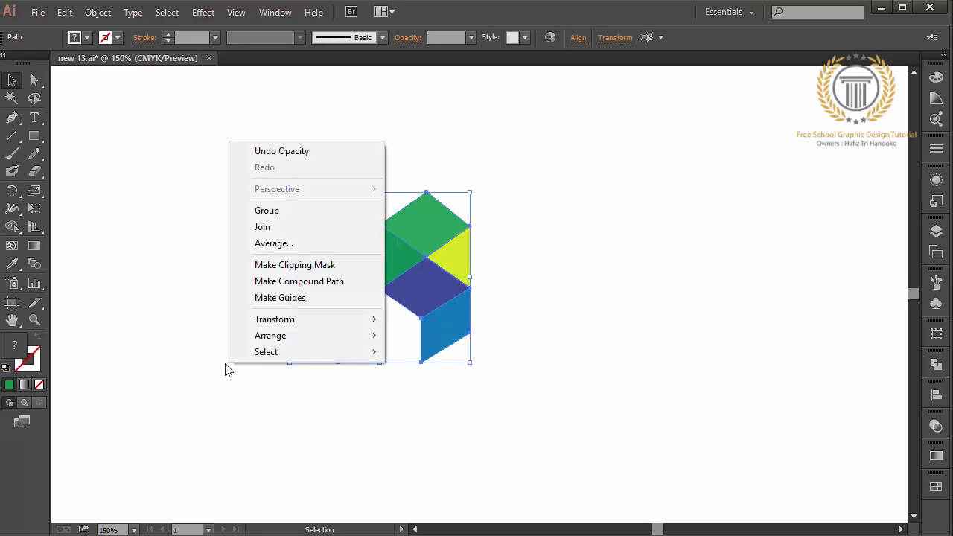
click(290, 211)
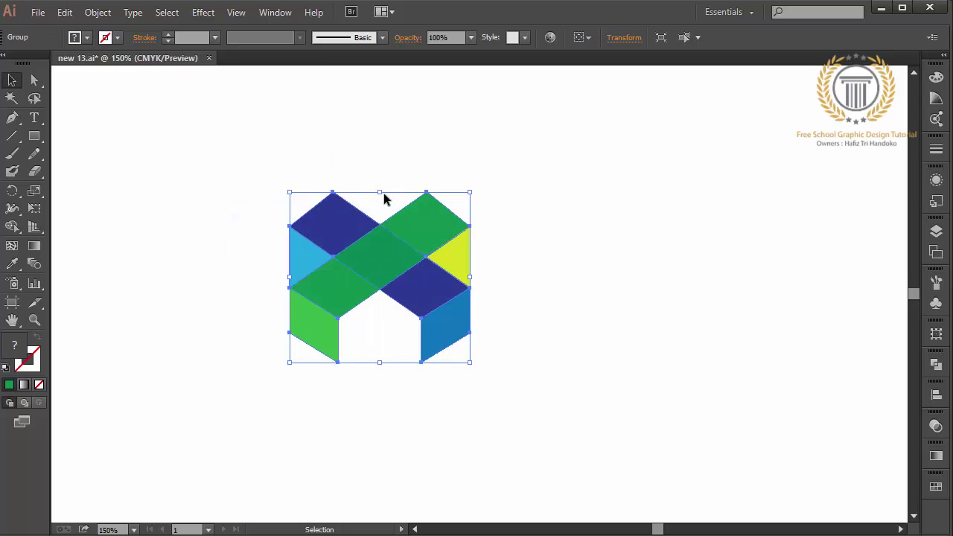
Step: Place a vertically flipped copy below the logo and nudge it down four steps
drag(381, 192, 378, 457)
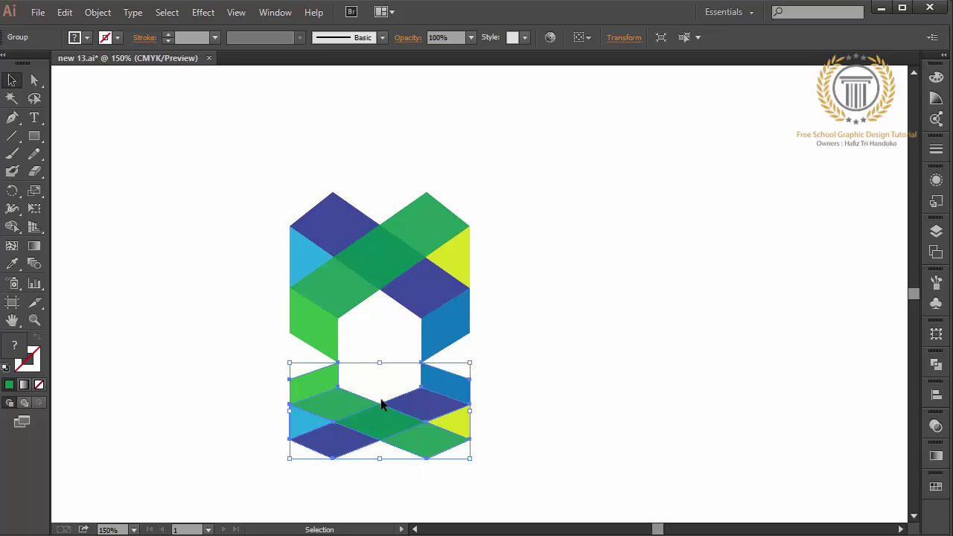
drag(391, 396, 392, 242)
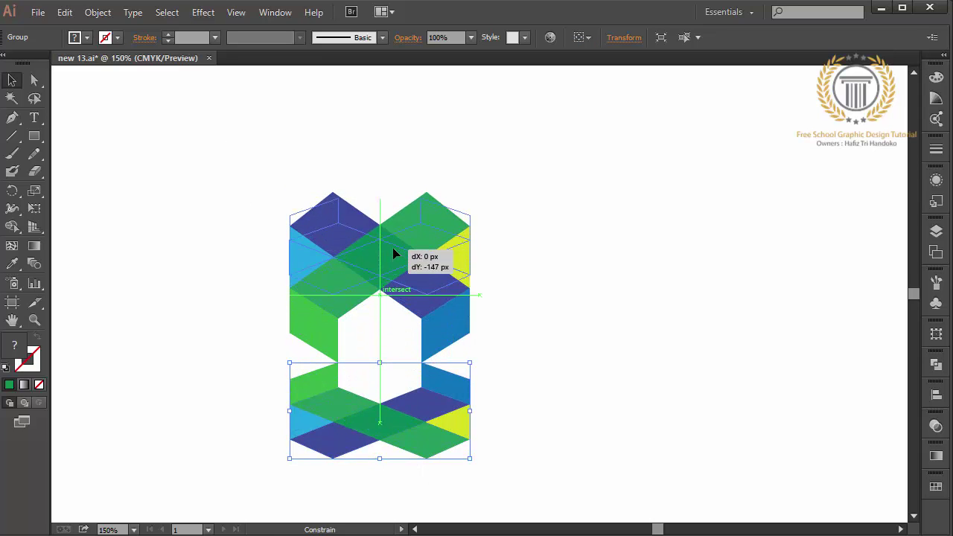
drag(392, 245, 392, 251)
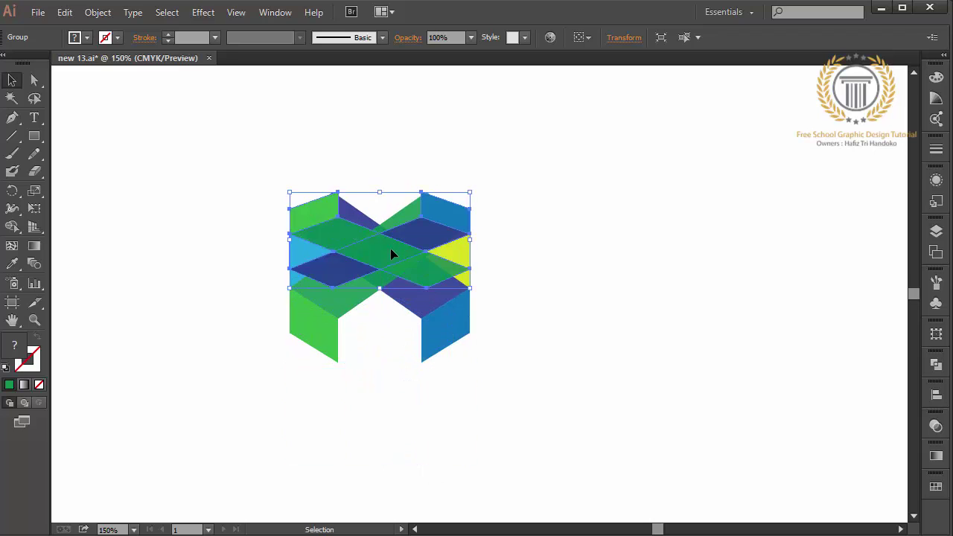
drag(381, 297, 382, 362)
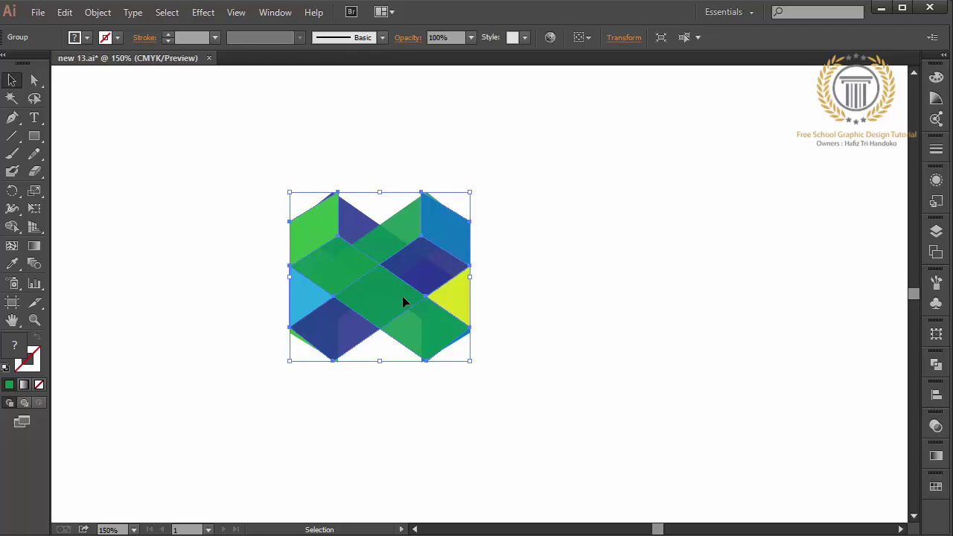
key(Down)
key(Down)
key(Down)
key(Down)
key(Down)
key(Down)
key(Down)
key(Down)
key(Down)
key(Down)
key(Down)
key(Down)
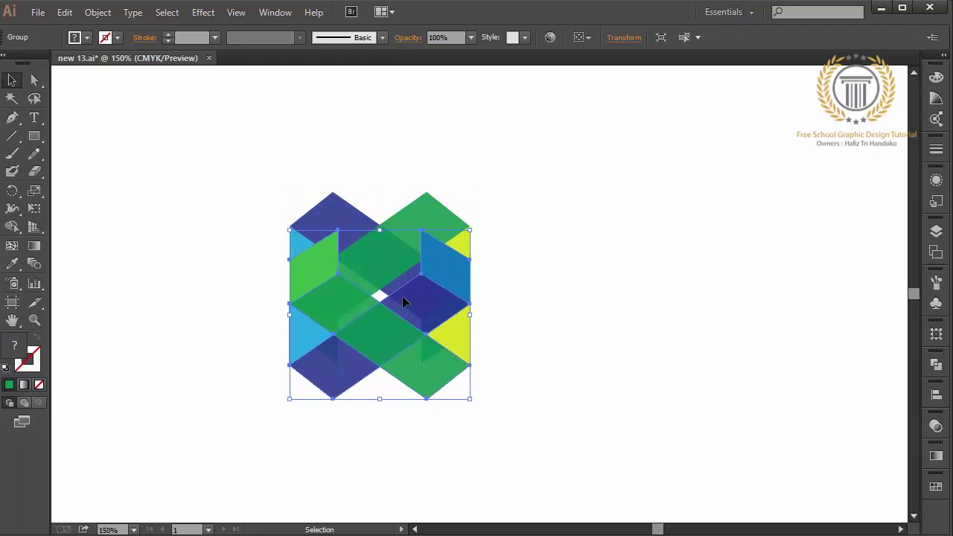
key(Down)
key(Down)
key(Down)
key(Down)
key(Down)
key(Down)
key(Down)
key(Down)
key(Down)
key(Down)
key(Down)
key(Down)
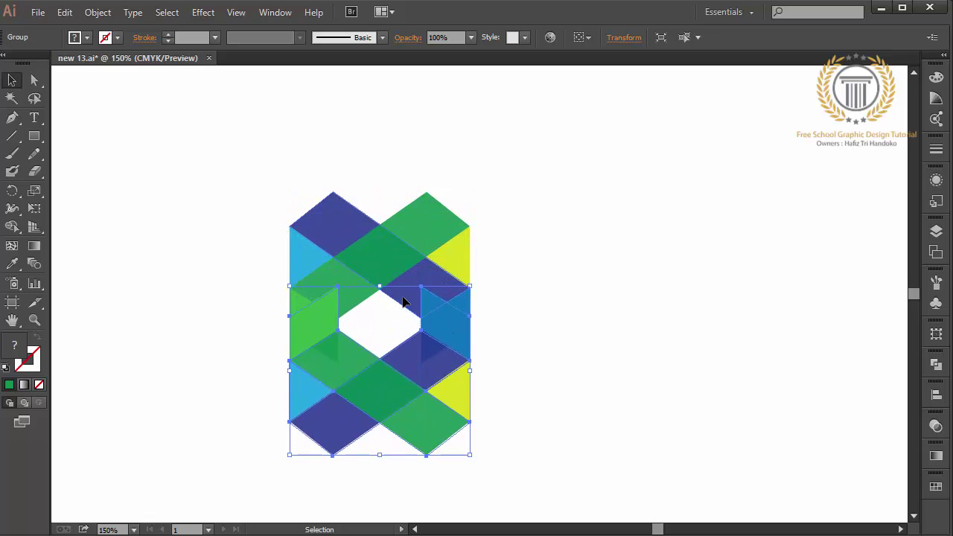
key(Down)
key(Down)
key(Down)
key(Down)
key(Down)
key(Down)
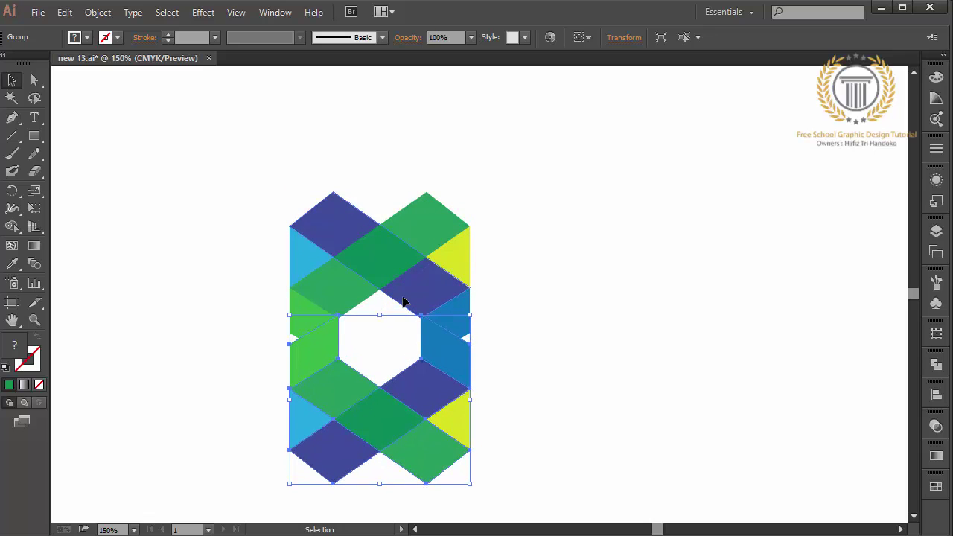
key(Down)
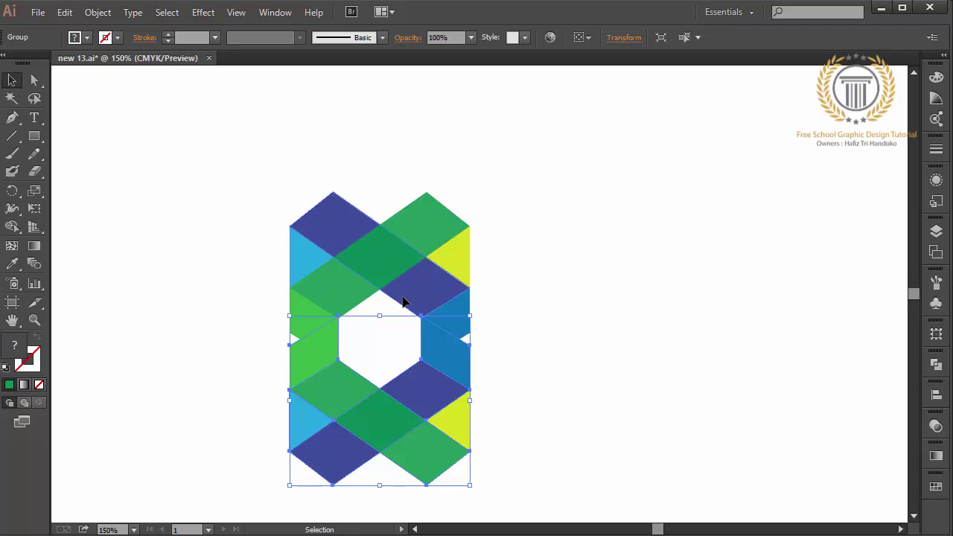
Step: Nudge the flipped lower copy up three steps to sit tighter against the top half
key(Up)
key(Up)
key(Up)
key(Up)
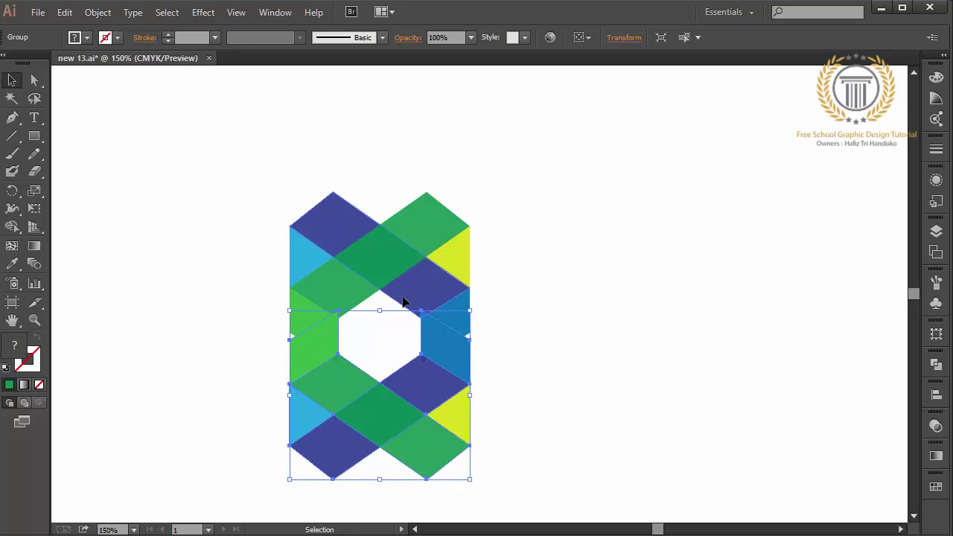
key(Up)
key(Up)
key(Up)
key(Up)
key(Up)
key(Up)
key(Up)
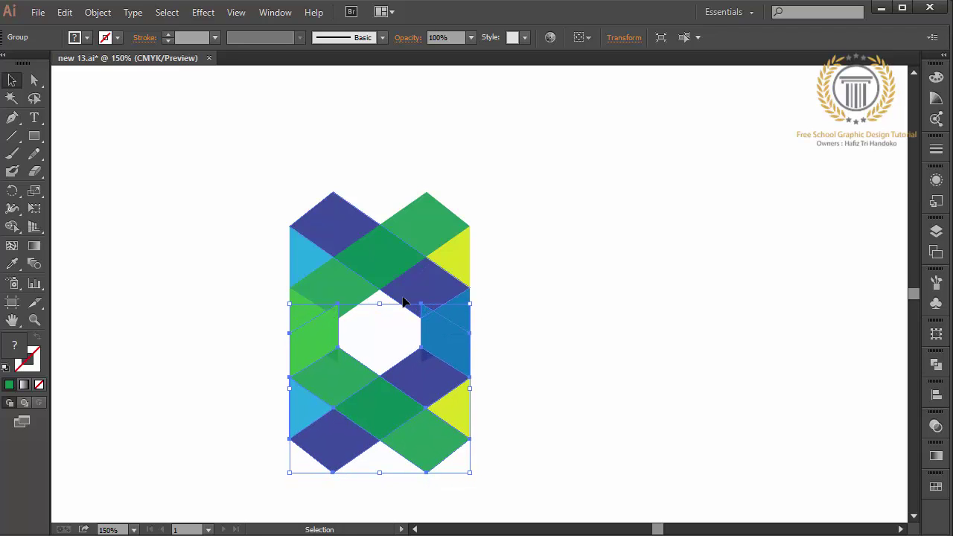
key(Up)
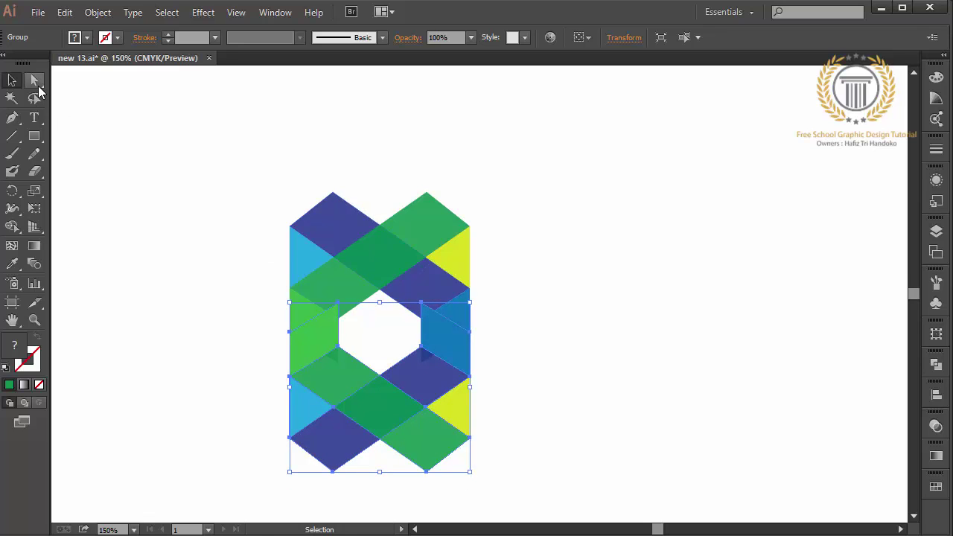
click(35, 80)
Step: Select anchors on the green and blue faces beside the hole and test-nudge them
click(339, 303)
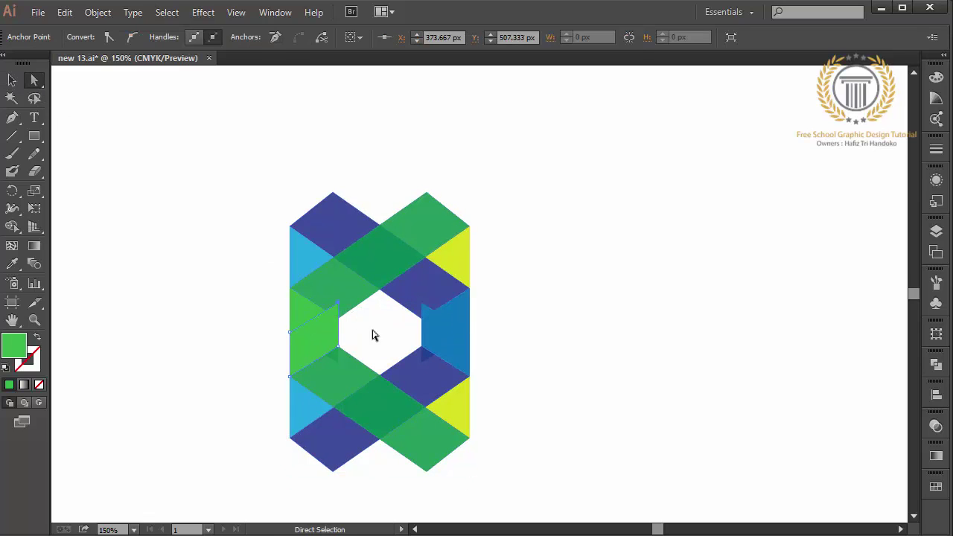
shift+click(421, 303)
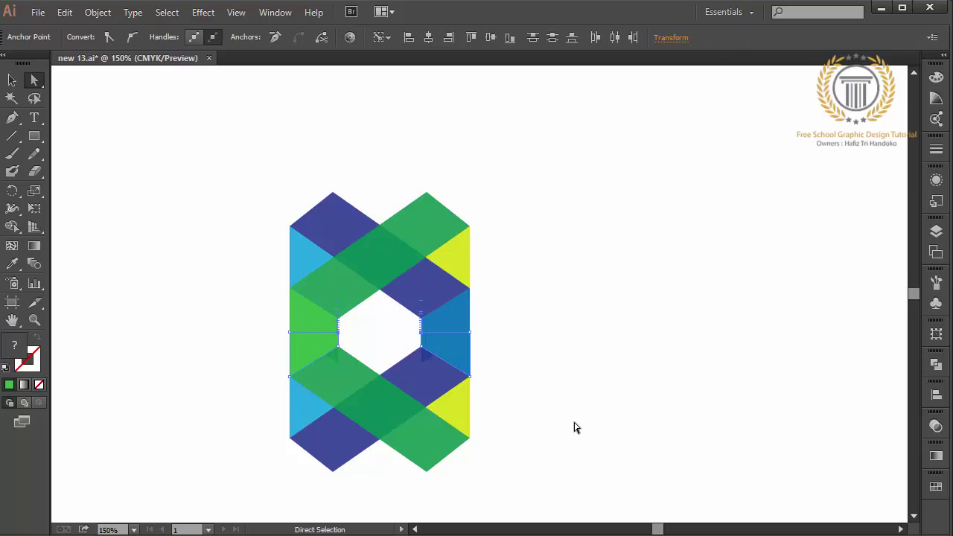
click(447, 324)
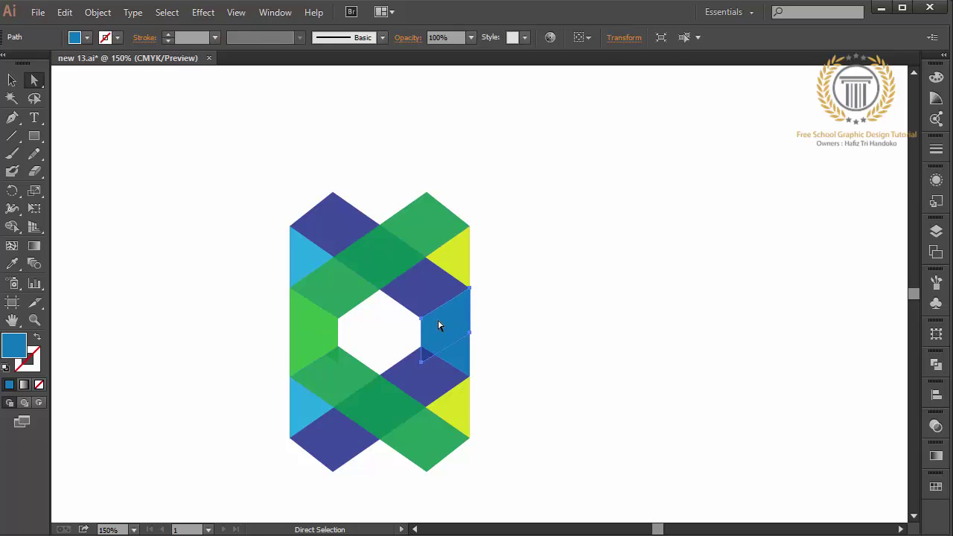
shift+click(335, 331)
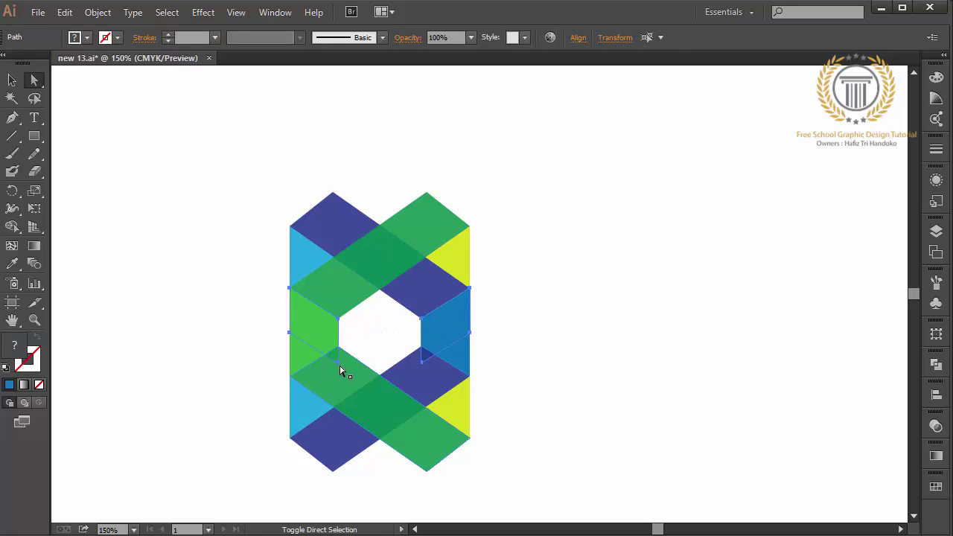
click(339, 364)
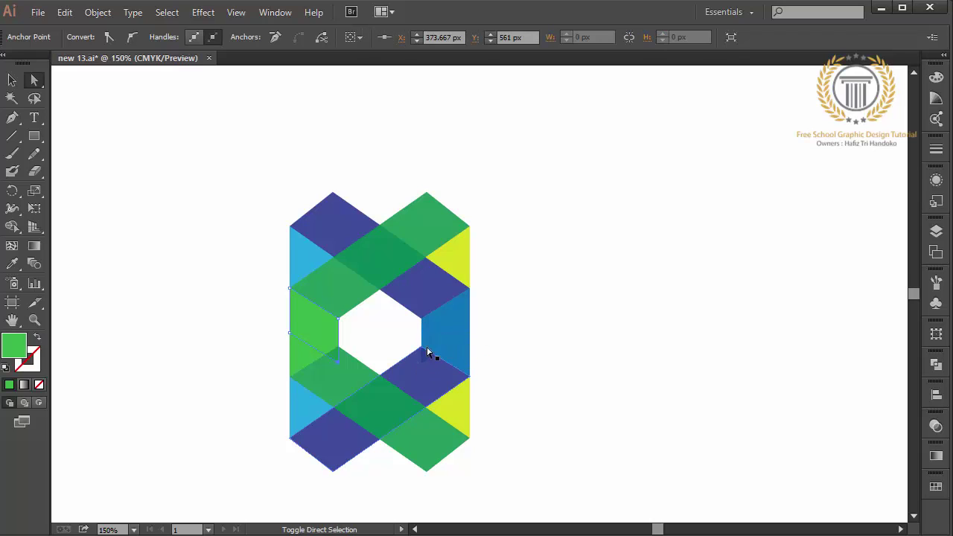
shift+click(440, 326)
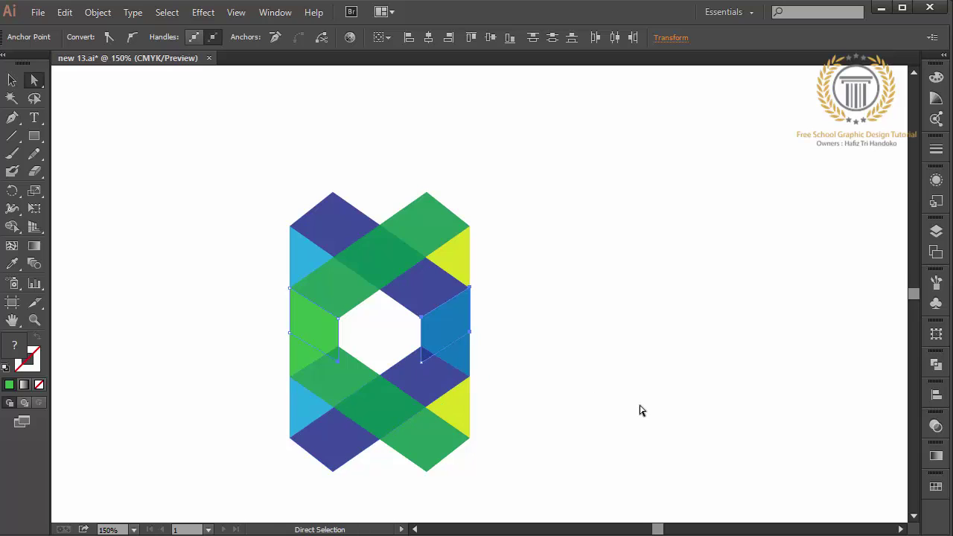
key(Up)
key(Up)
key(Up)
key(Down)
key(Down)
Step: Nudge the top edges of both side faces down one step
click(641, 410)
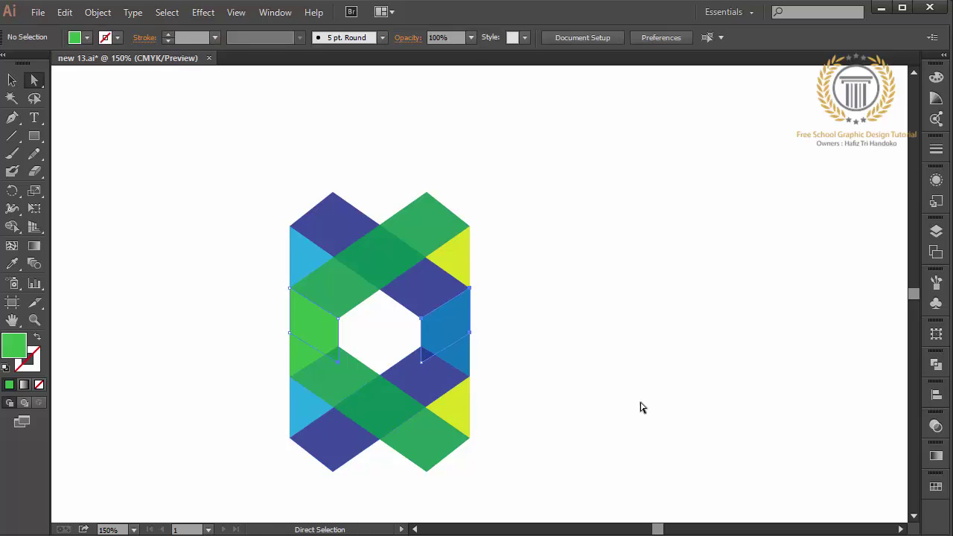
click(441, 315)
key(ctrl)
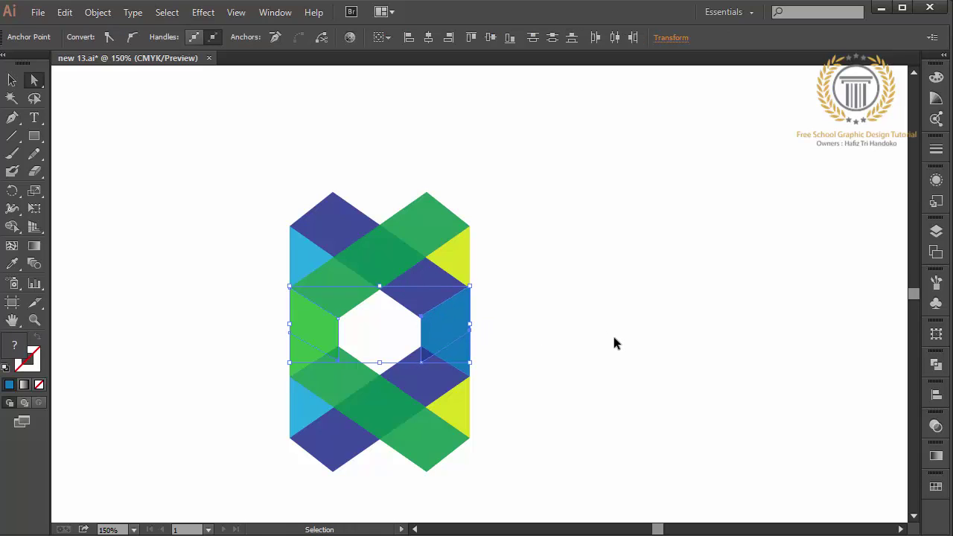
key(Down)
key(Down)
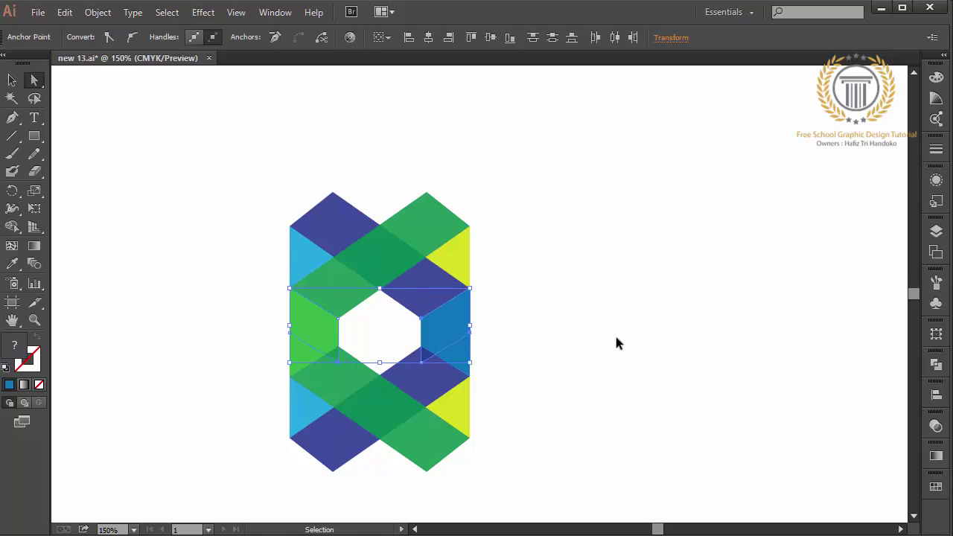
Step: Align the lower corner points of the blue and green faces with up/down nudges
click(617, 342)
click(426, 360)
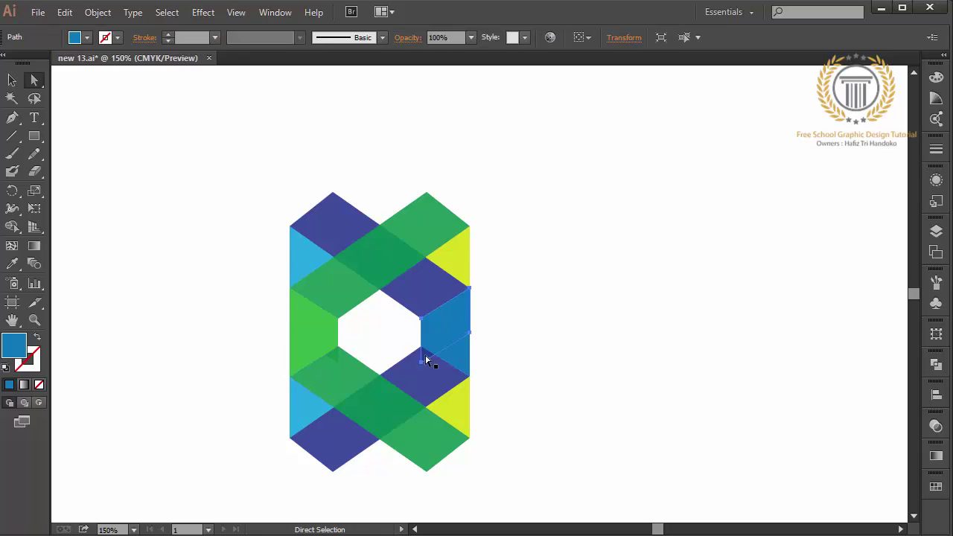
click(422, 361)
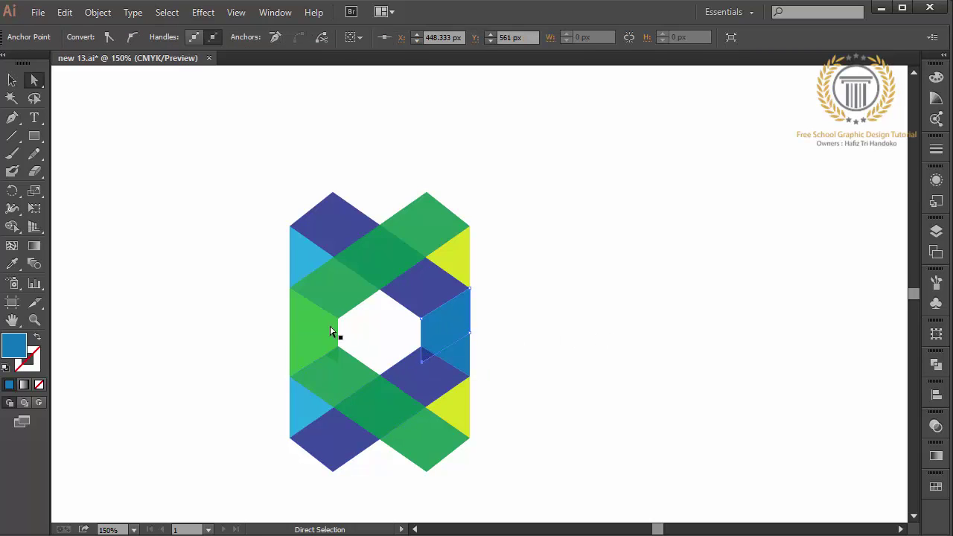
shift+click(339, 363)
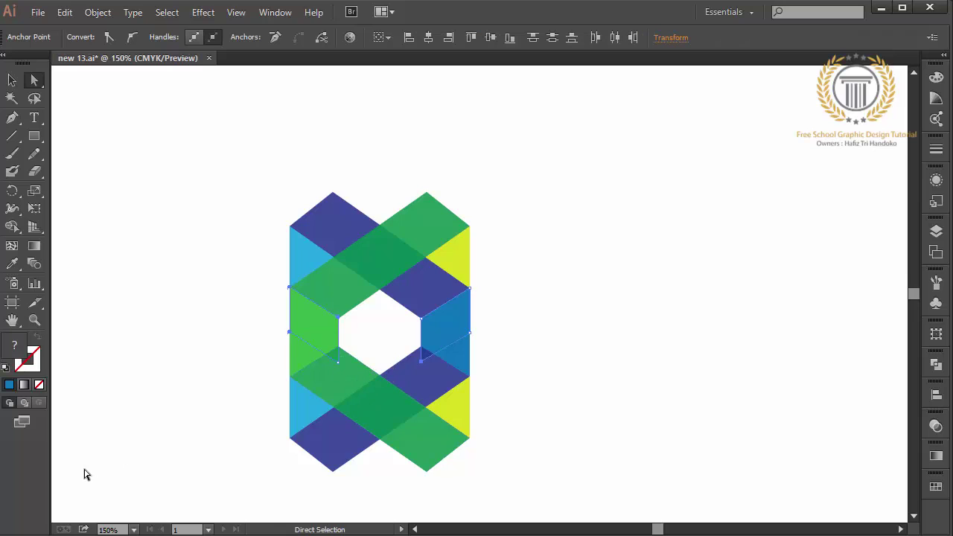
key(Up)
key(Up)
key(Up)
key(Up)
key(Up)
key(Up)
key(ctrl)
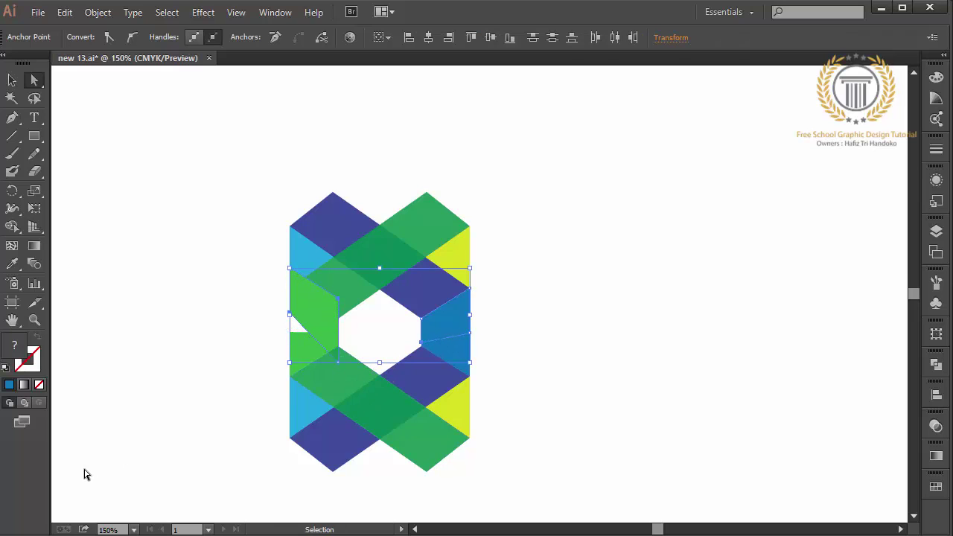
key(Down)
key(Down)
key(Down)
key(Down)
key(Down)
key(Down)
key(Down)
key(Down)
key(Down)
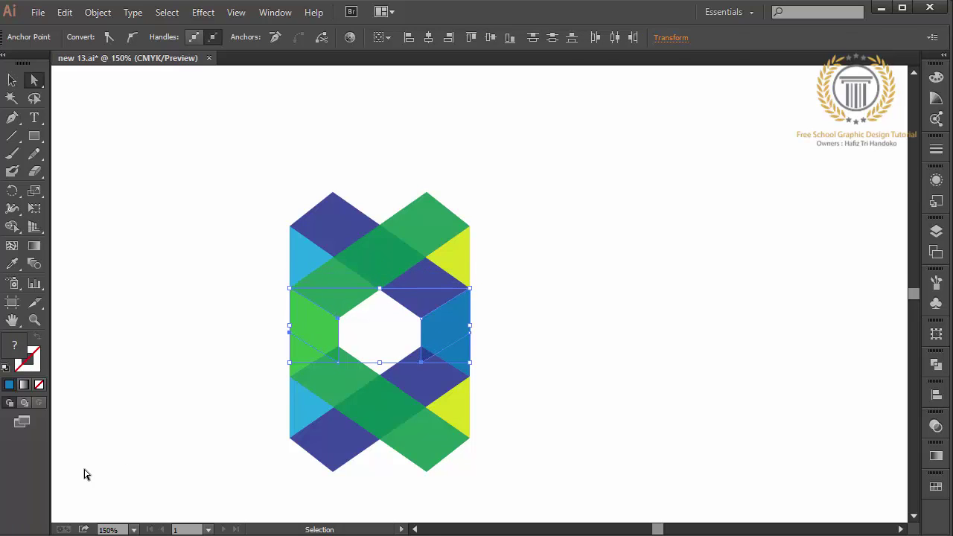
key(Down)
key(Down)
key(Down)
click(84, 475)
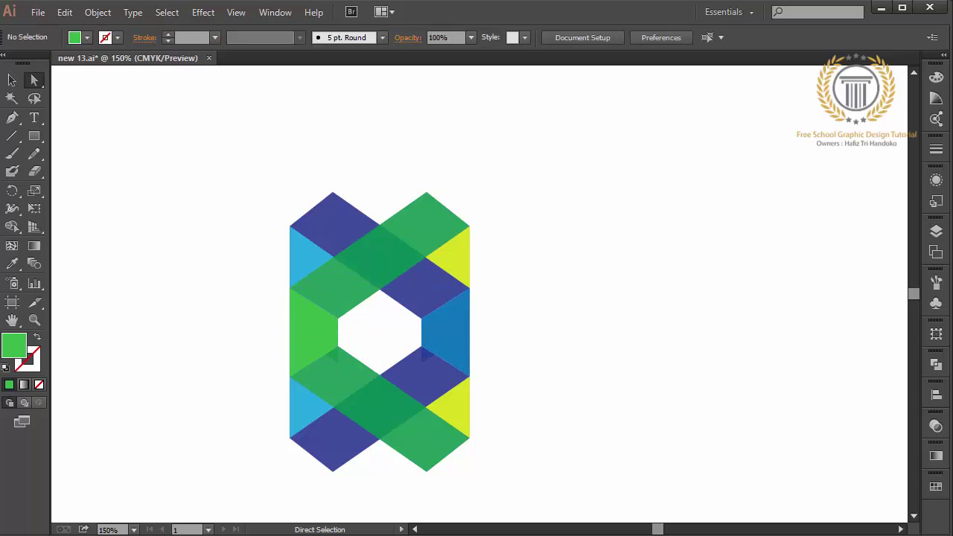
click(457, 331)
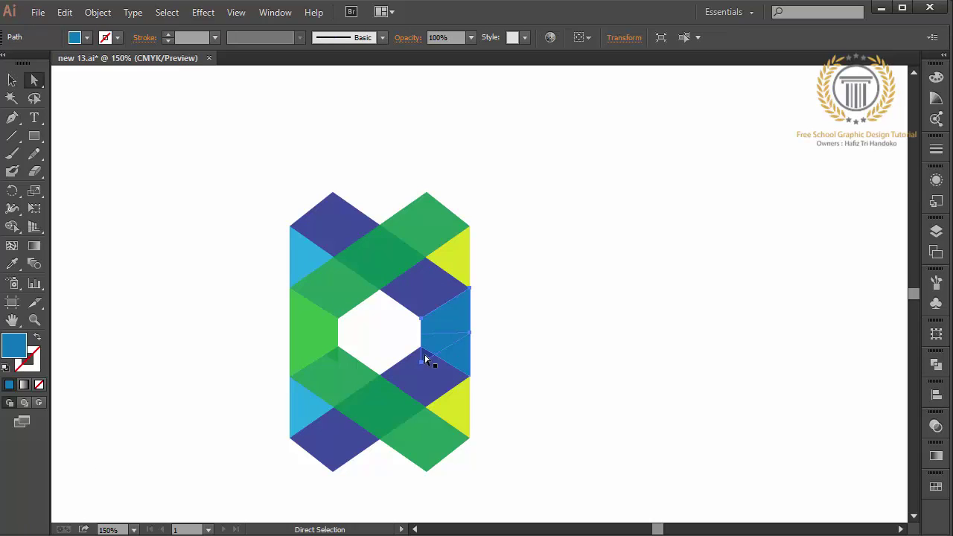
click(422, 363)
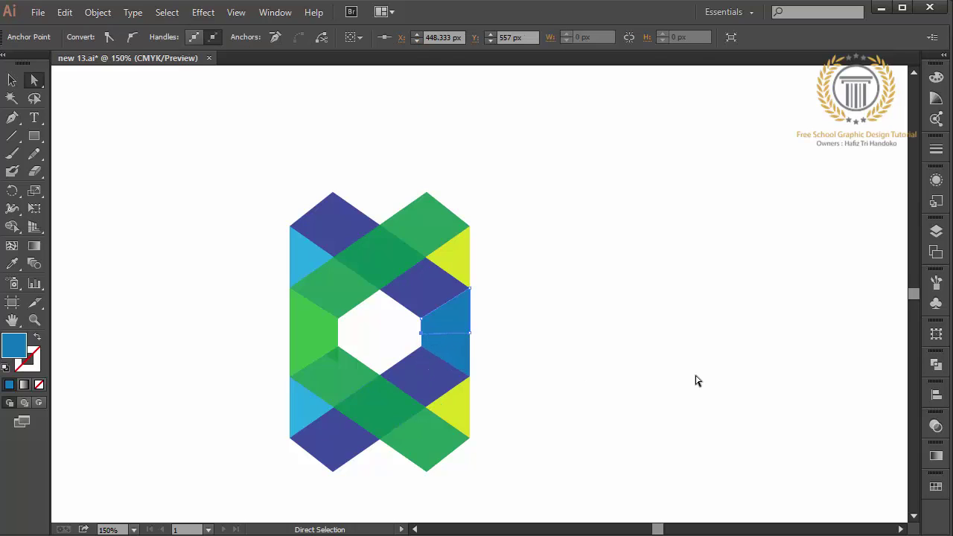
Step: Pull the green left face's corner down about 20 px to match the blue face
click(697, 381)
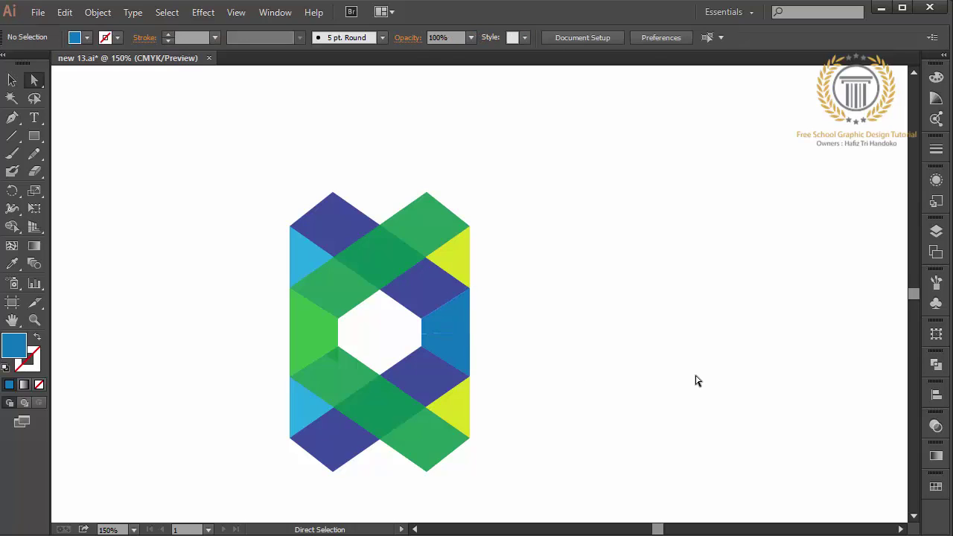
click(451, 327)
click(421, 333)
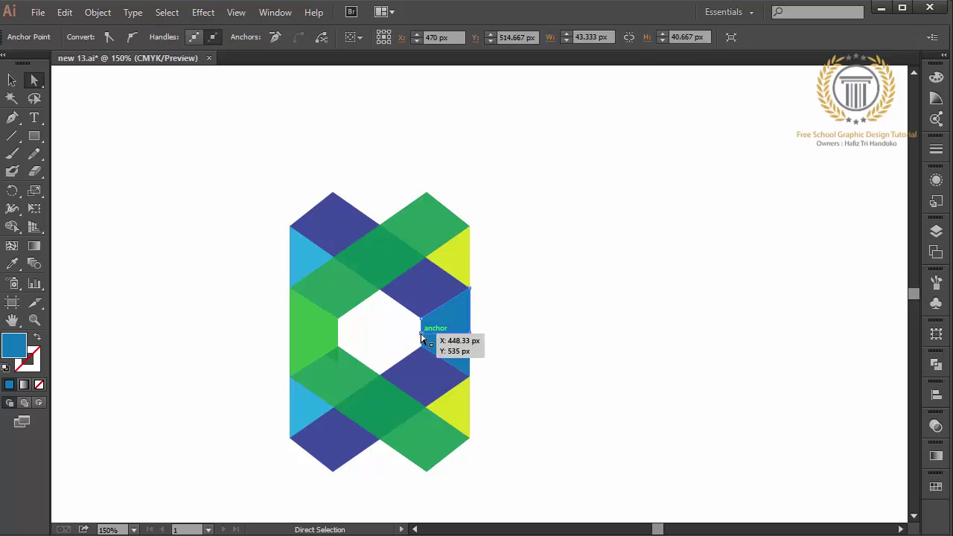
click(511, 359)
click(335, 335)
drag(339, 347, 338, 362)
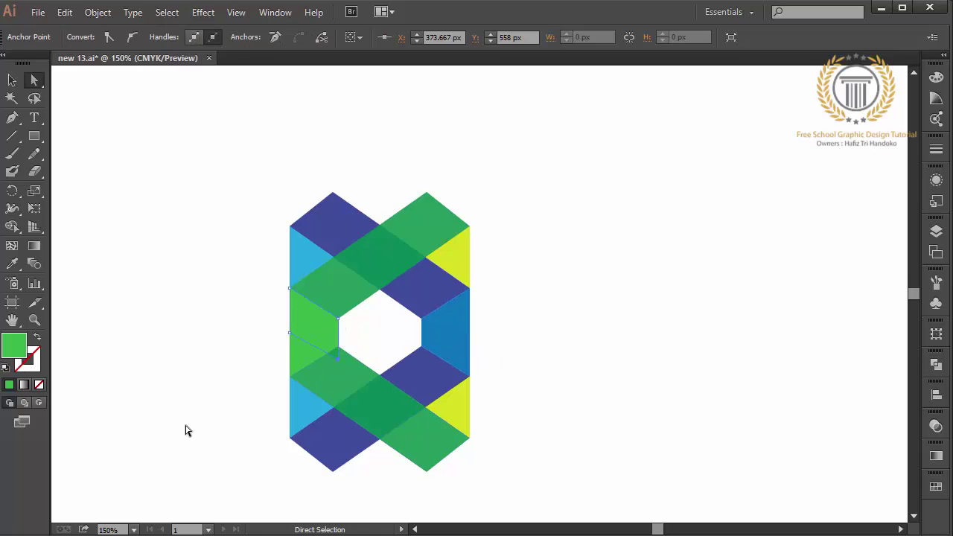
click(389, 334)
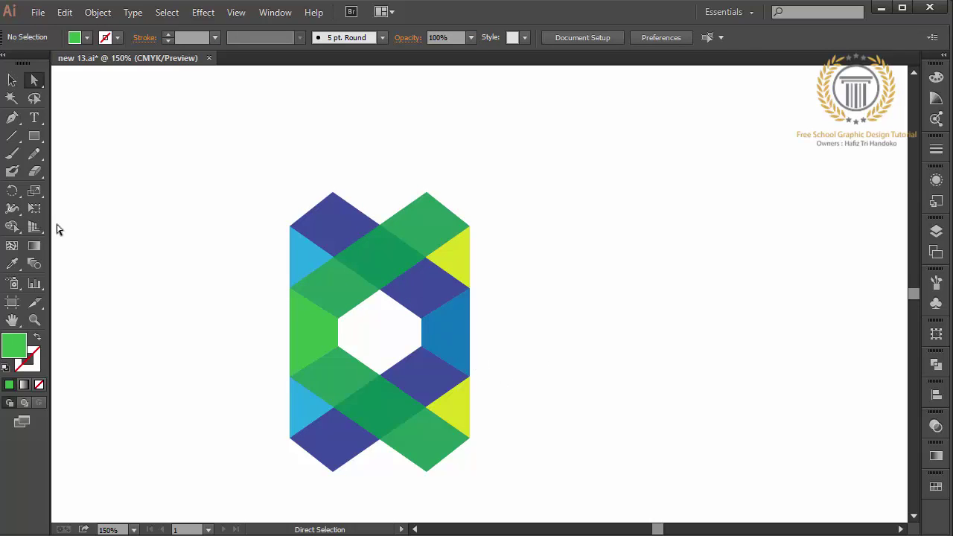
Step: Discard a stray Pen point and marquee-select the lower half of the logo
click(12, 117)
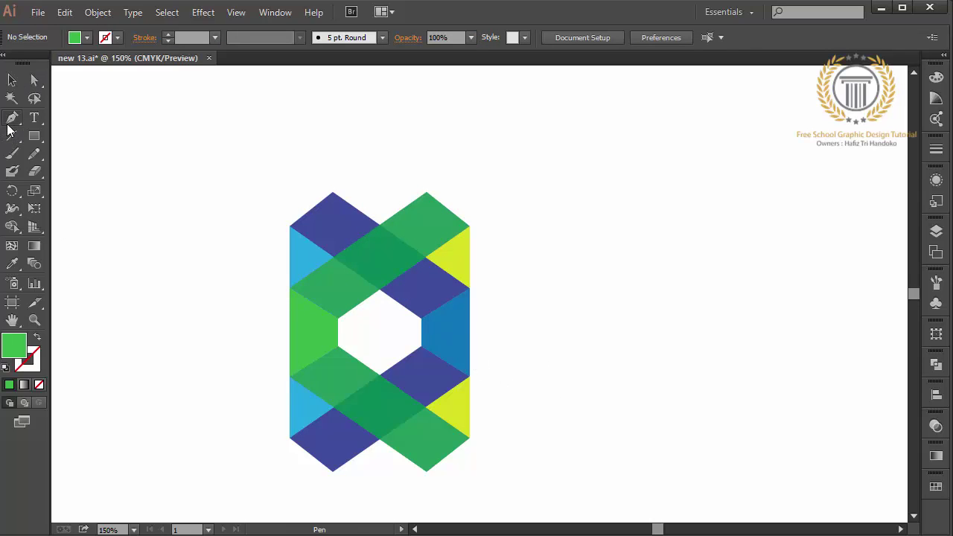
click(290, 288)
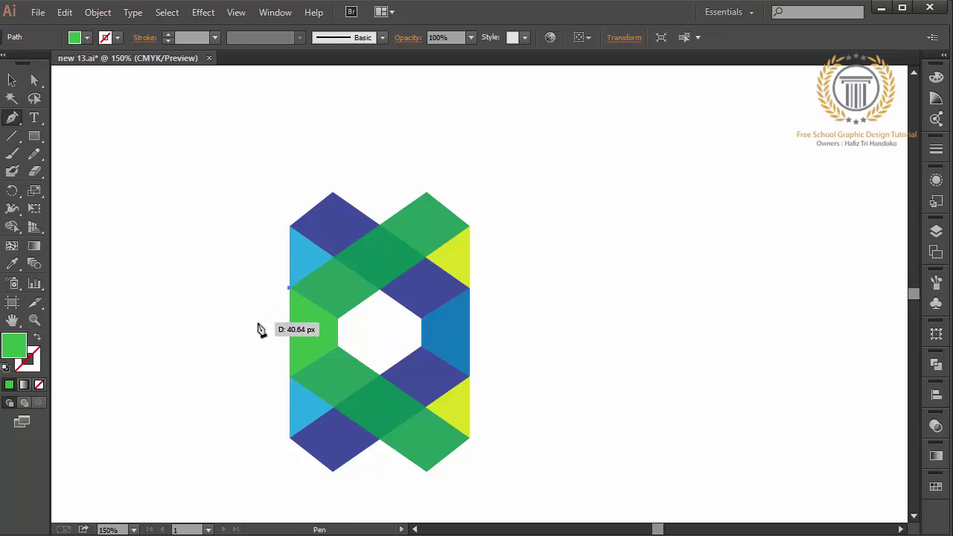
key(v)
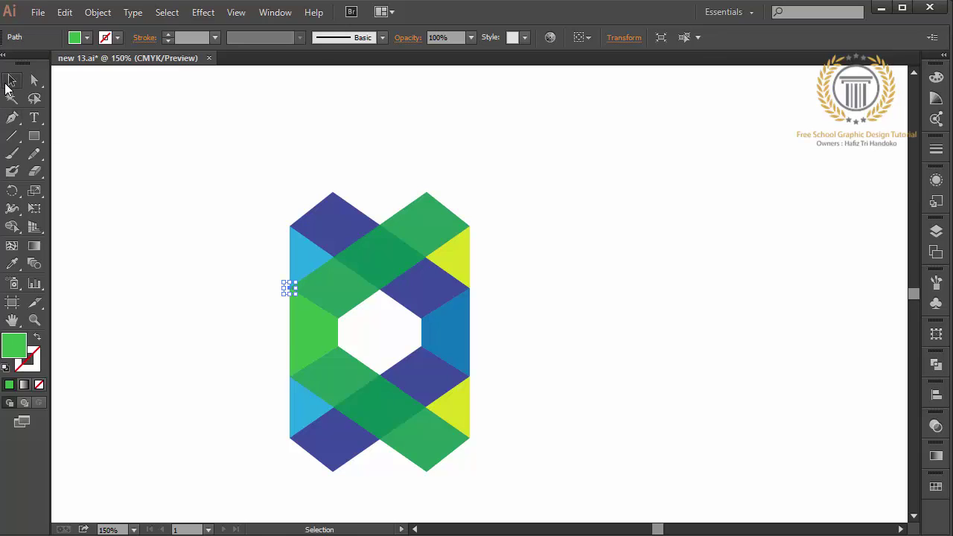
click(509, 352)
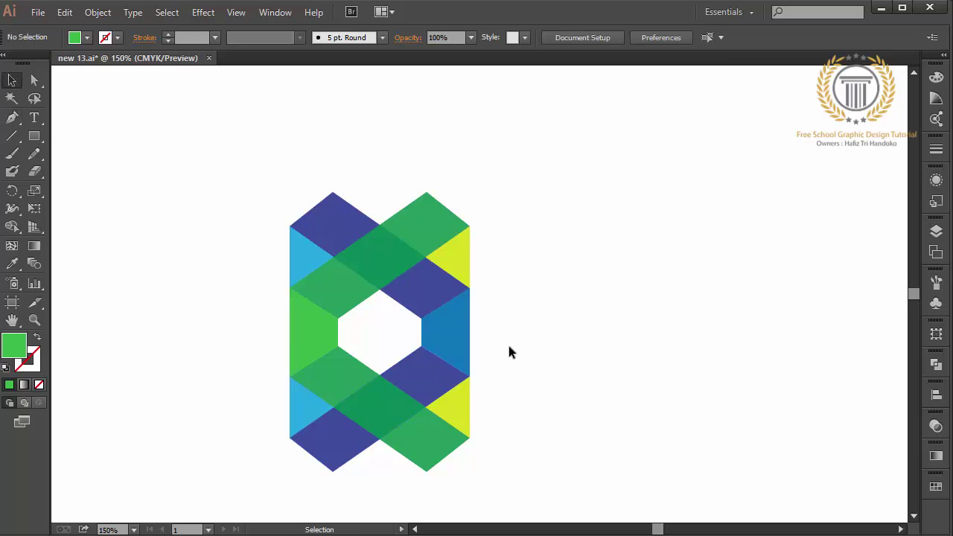
drag(510, 349, 257, 463)
Step: Delete the lower half and extend the green and blue side faces down two nudges
key(Delete)
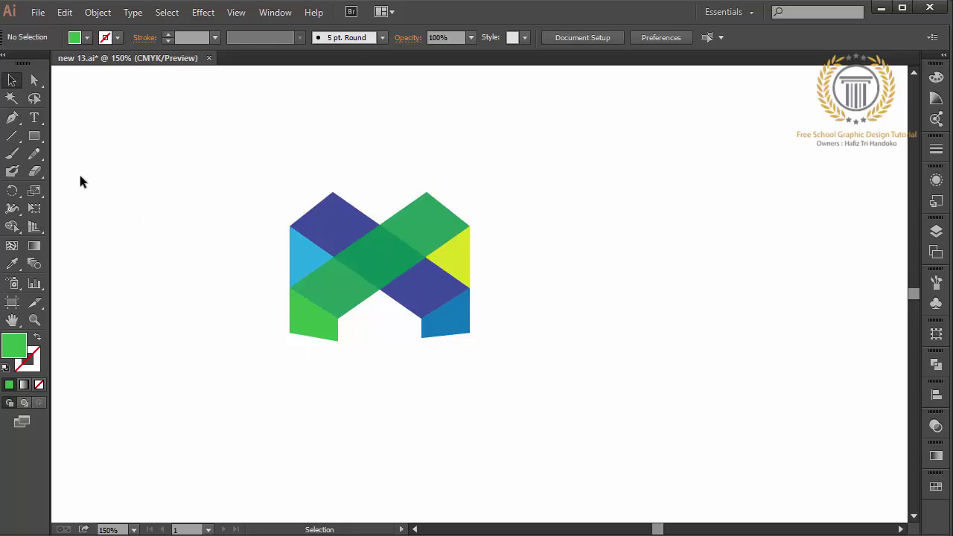
click(33, 81)
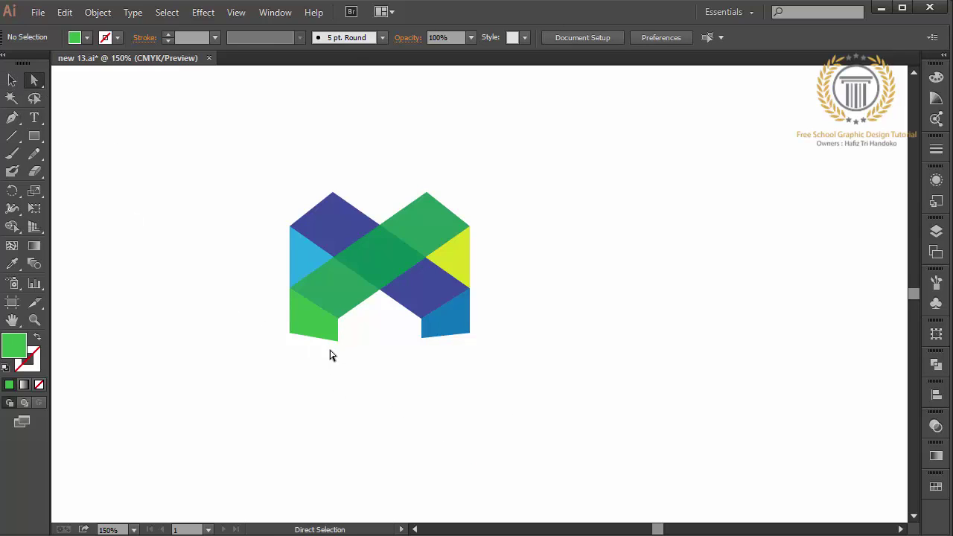
drag(329, 355, 426, 338)
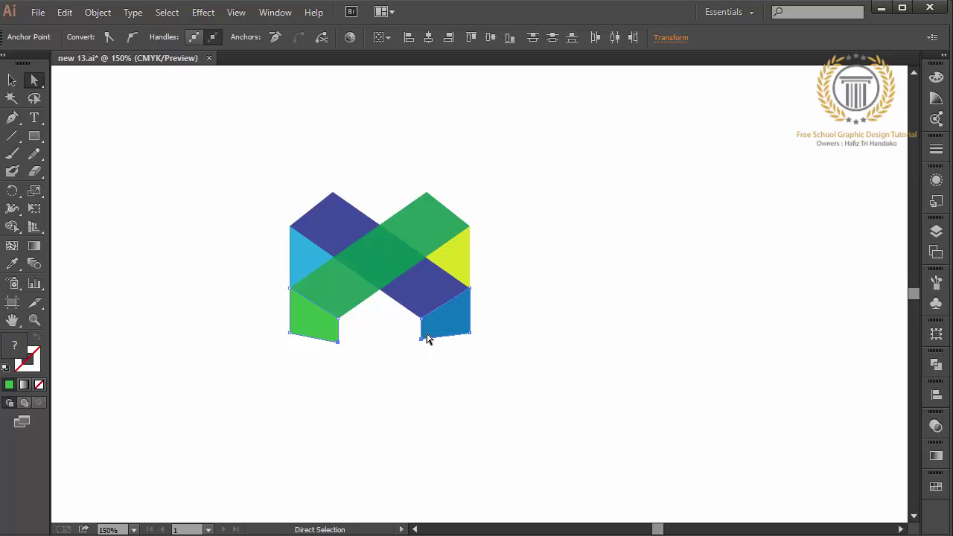
key(Down)
key(Down)
key(Down)
key(Down)
key(Down)
key(Down)
key(Down)
key(Down)
key(Down)
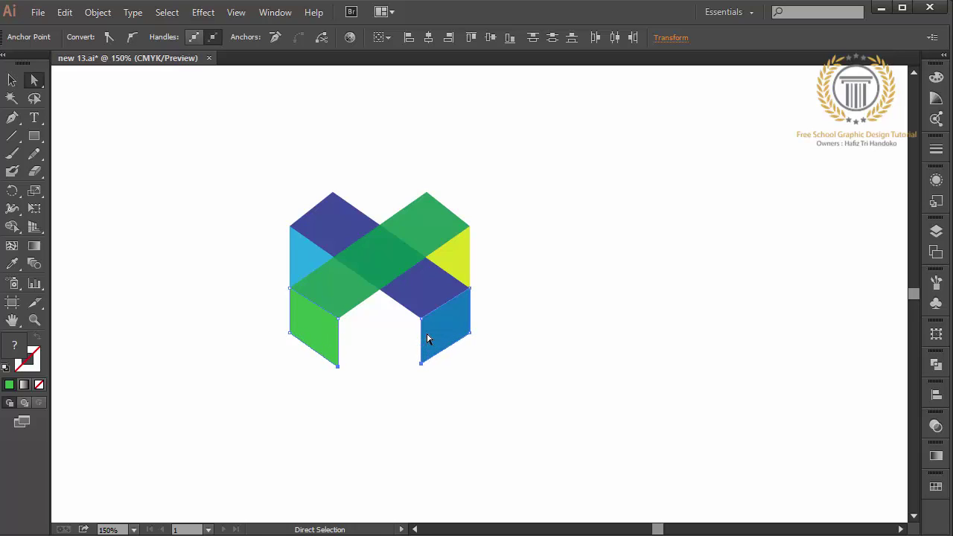
key(Down)
key(Down)
click(525, 350)
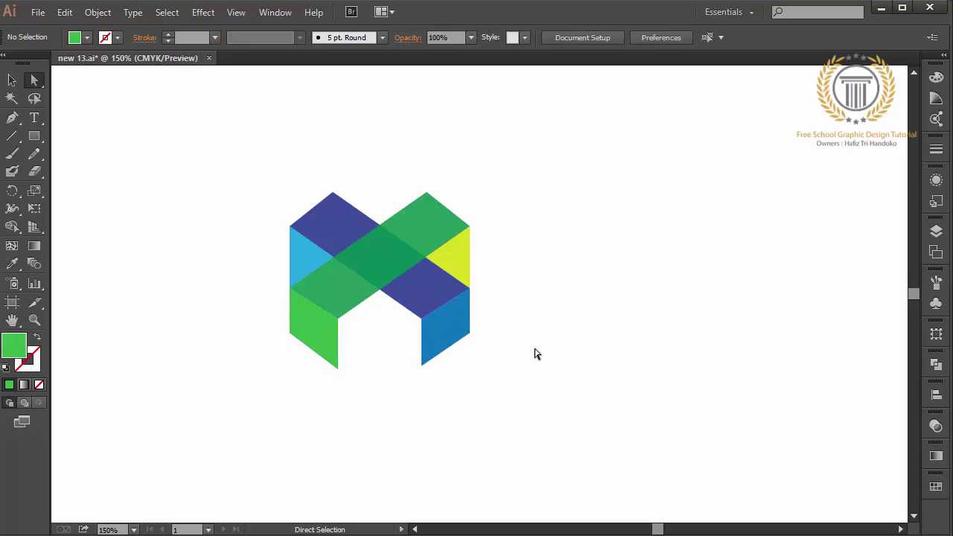
key(p)
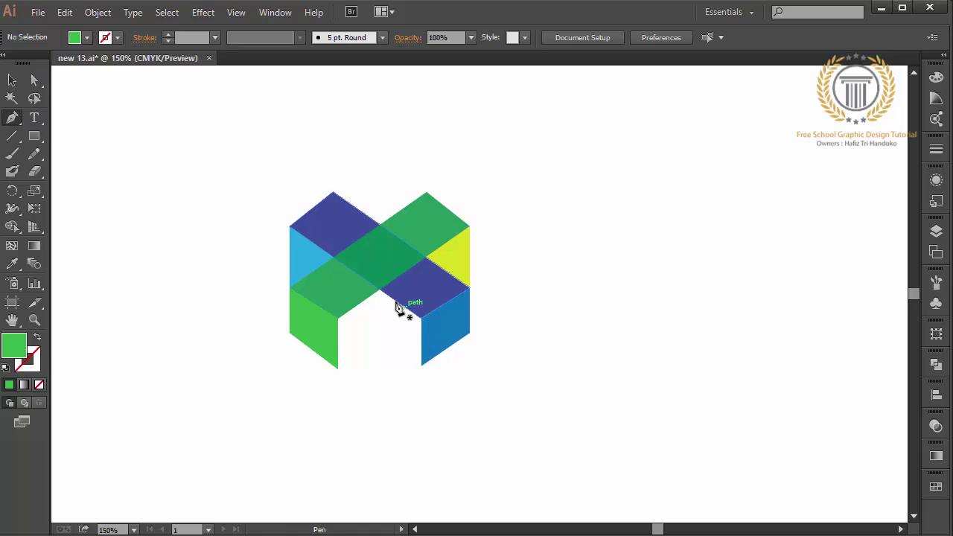
Step: Draw a four-corner face beside the blue leg and fill it light blue
click(381, 289)
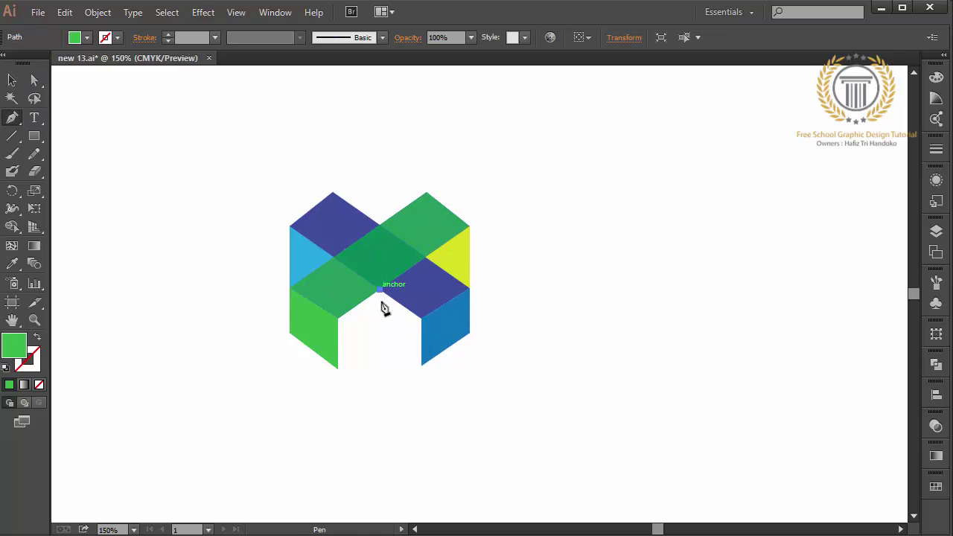
click(381, 343)
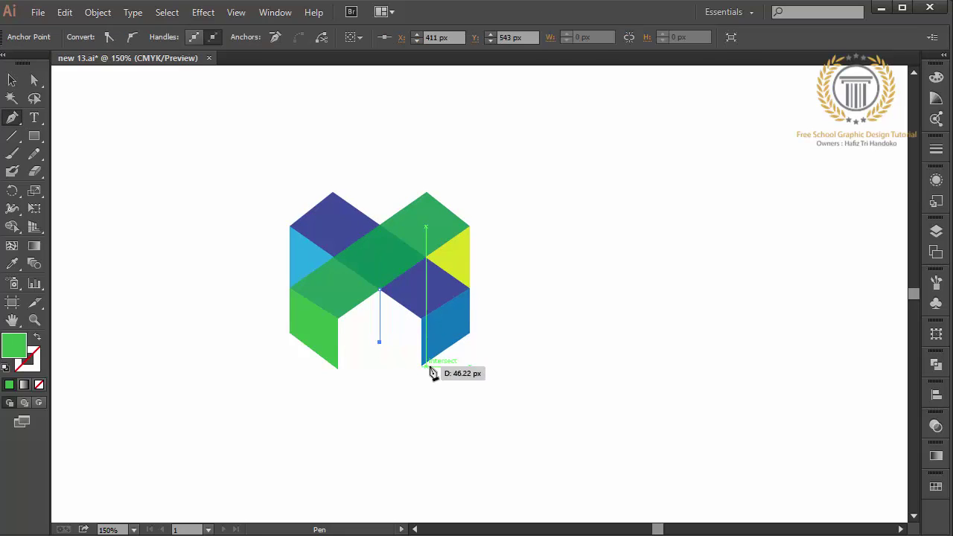
click(421, 364)
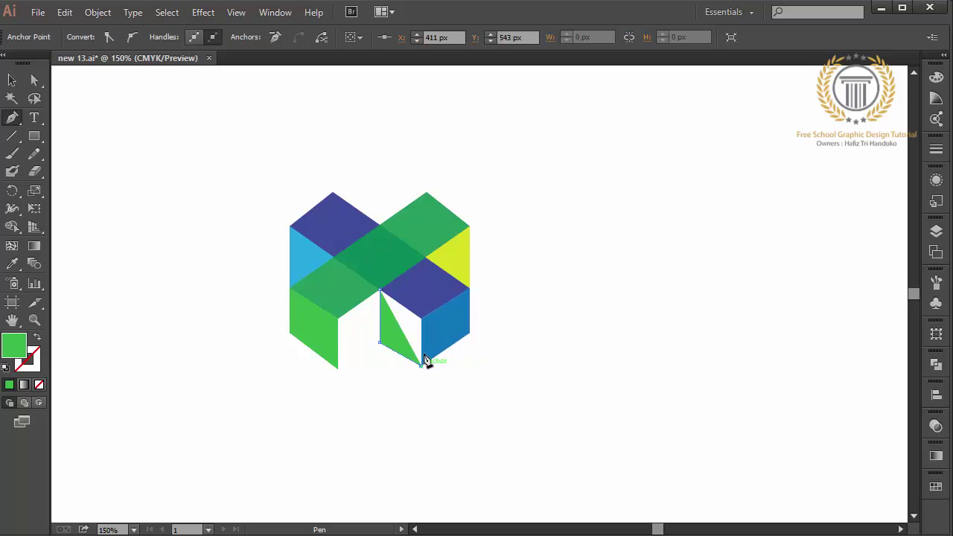
click(421, 316)
click(381, 291)
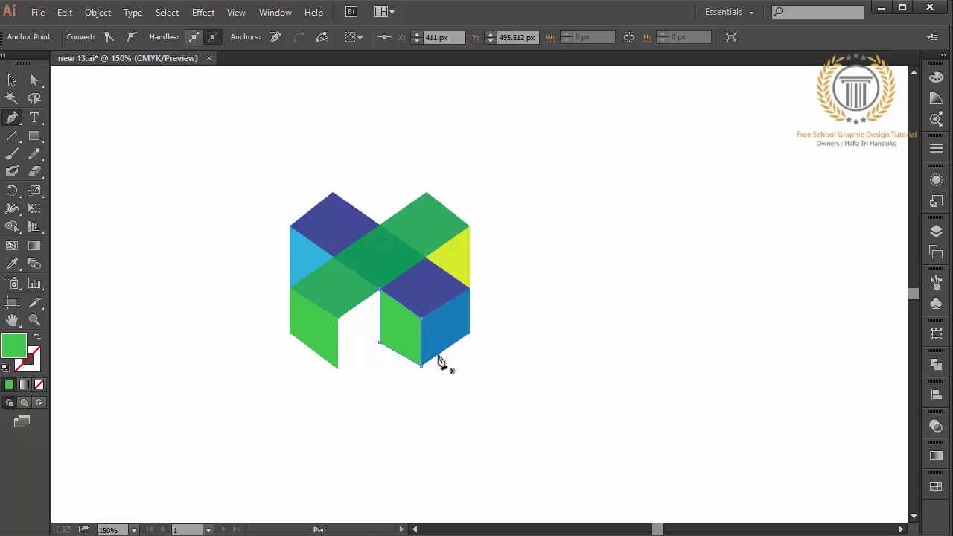
click(936, 486)
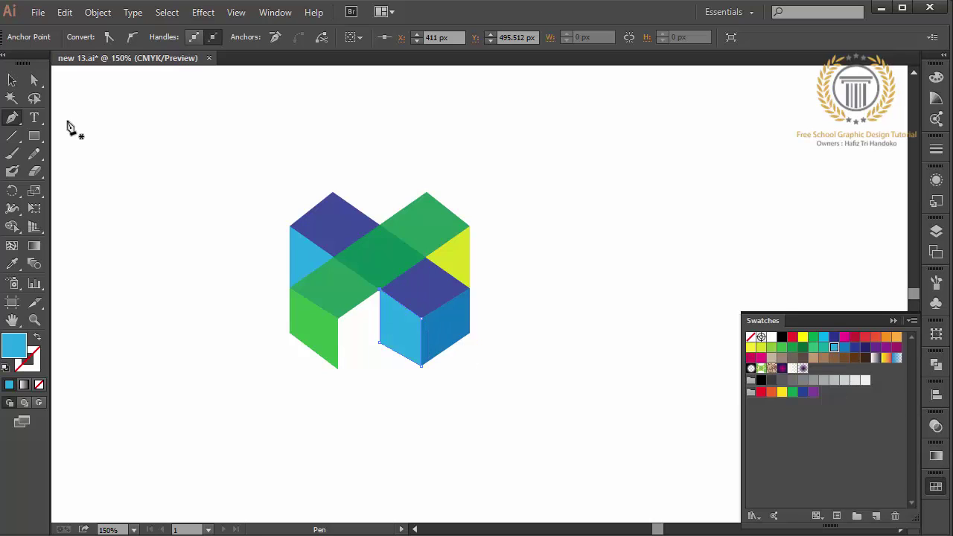
key(a)
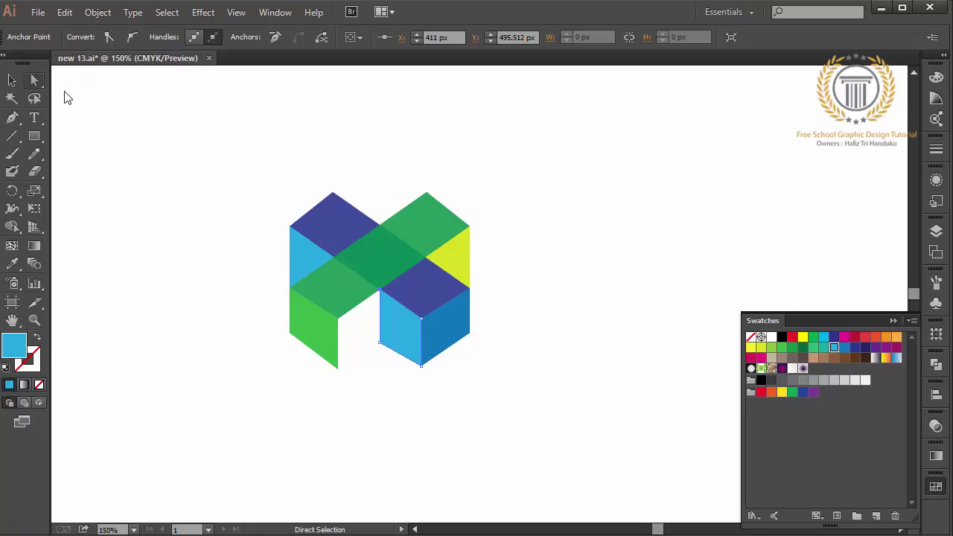
click(379, 343)
click(385, 360)
Step: Draw the gap face beside the green leg and eyedrop the yellow-green fill onto it
click(12, 80)
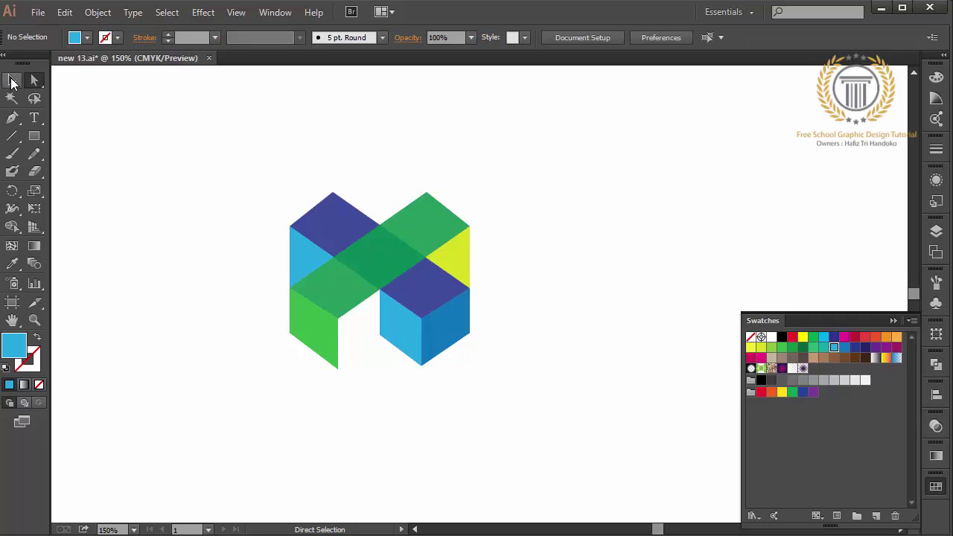
click(12, 118)
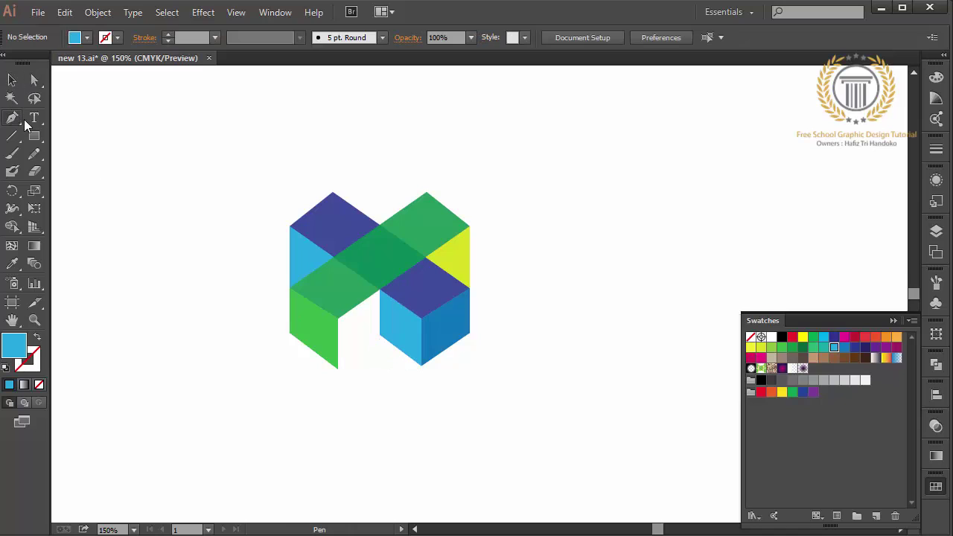
click(338, 370)
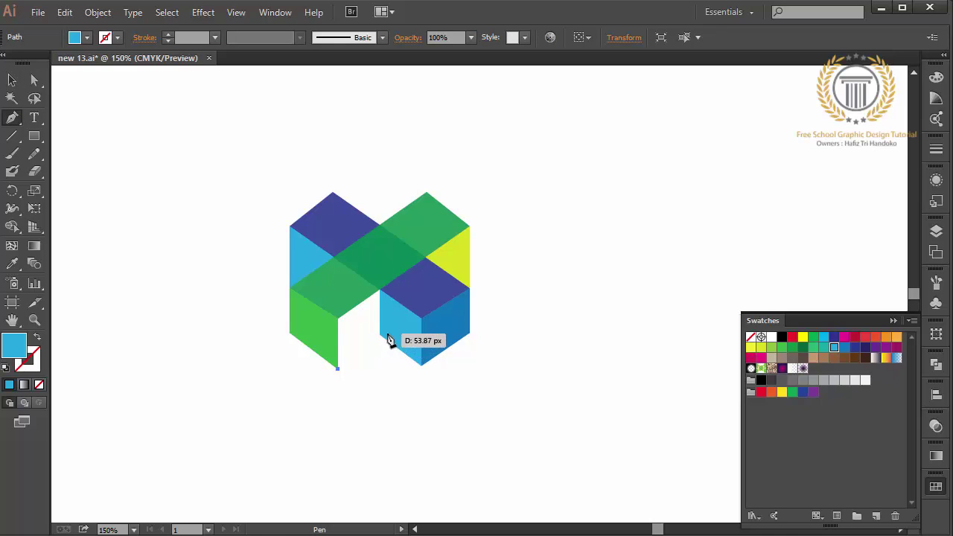
click(379, 339)
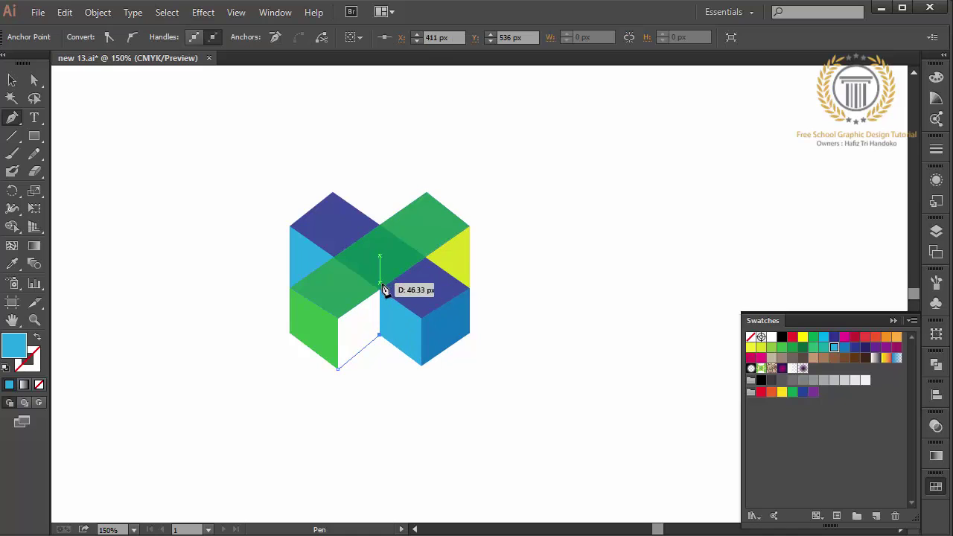
click(382, 295)
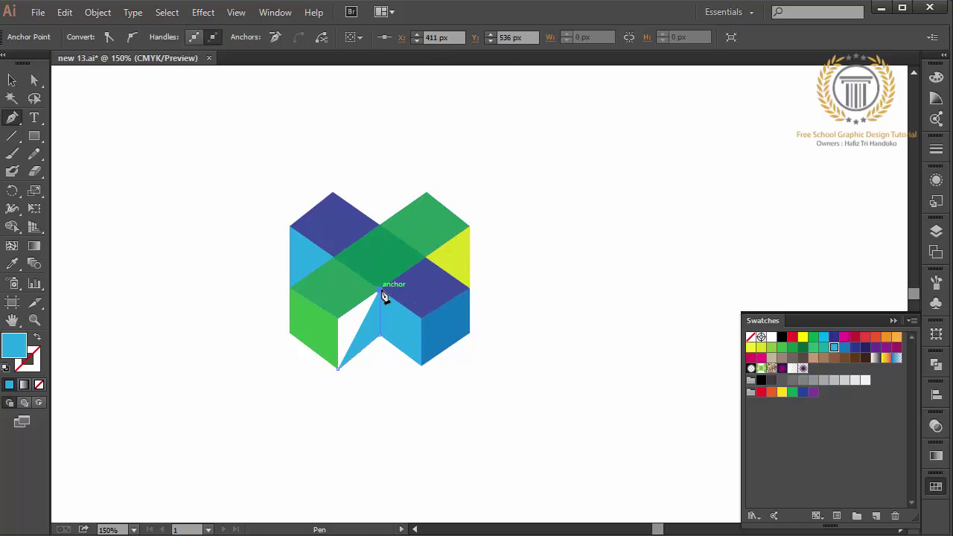
click(340, 318)
click(340, 369)
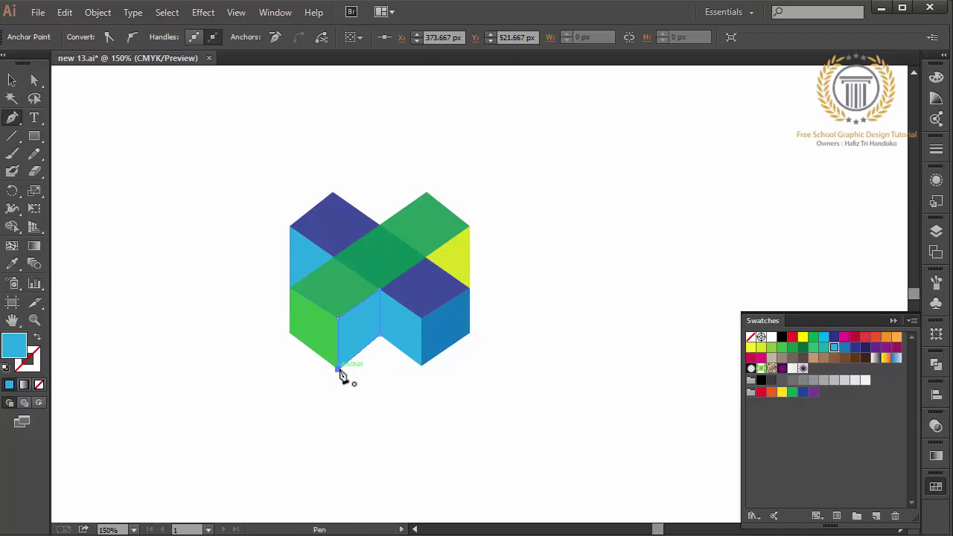
click(19, 264)
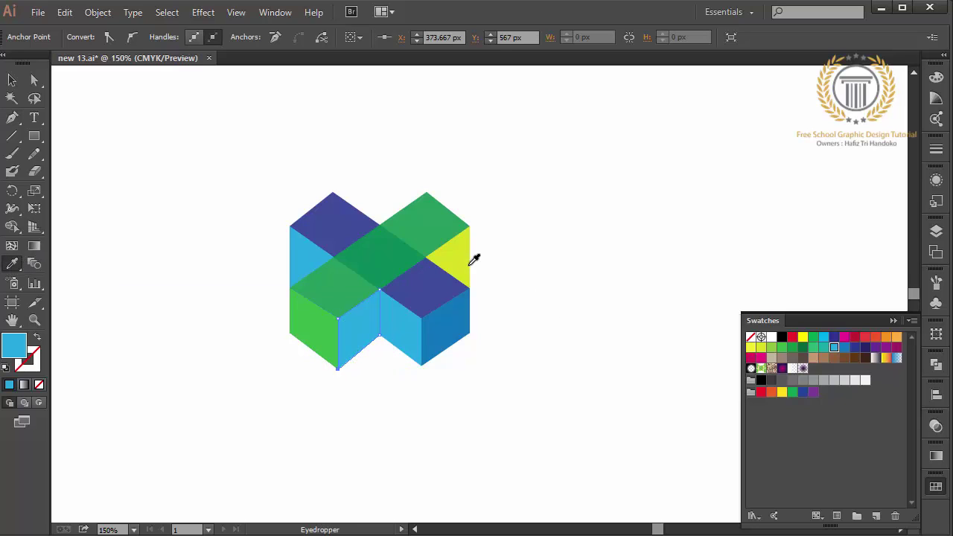
click(456, 261)
click(12, 79)
click(152, 136)
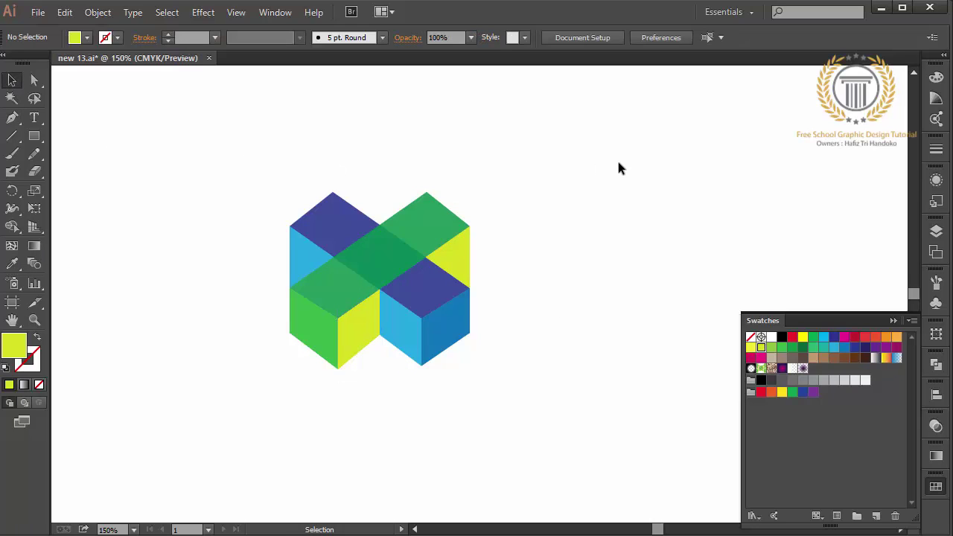
click(409, 228)
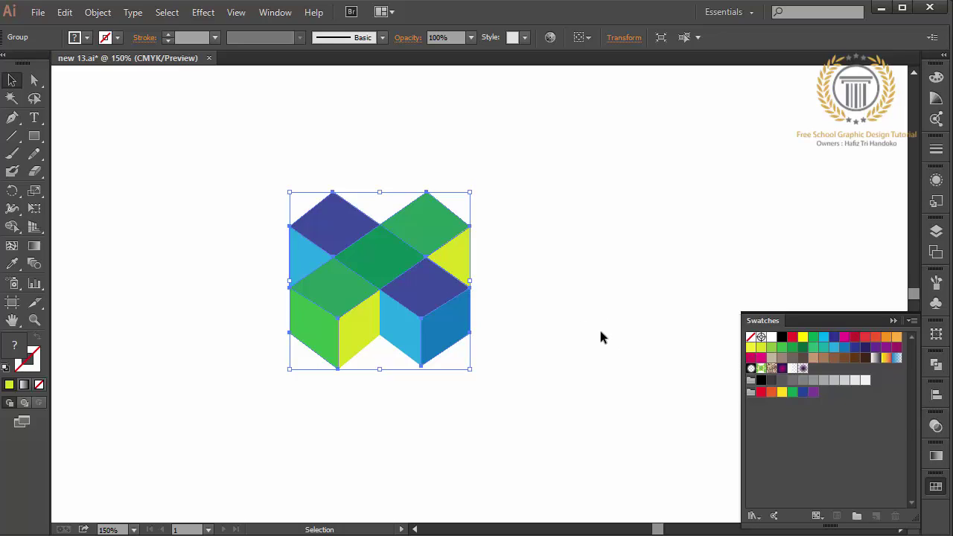
click(865, 337)
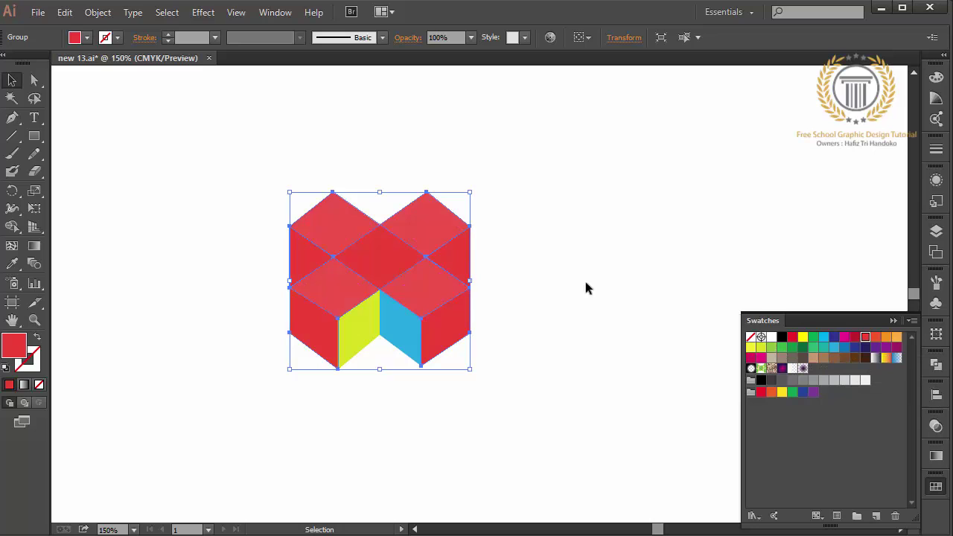
key(ctrl+z)
click(637, 310)
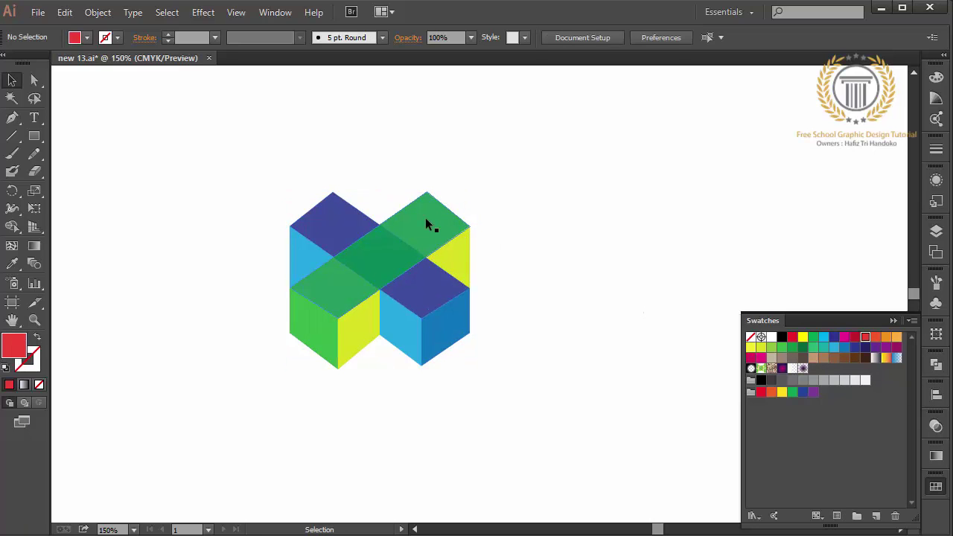
click(423, 217)
Step: Ungroup the logo and select its two indigo top faces
right_click(423, 217)
click(466, 311)
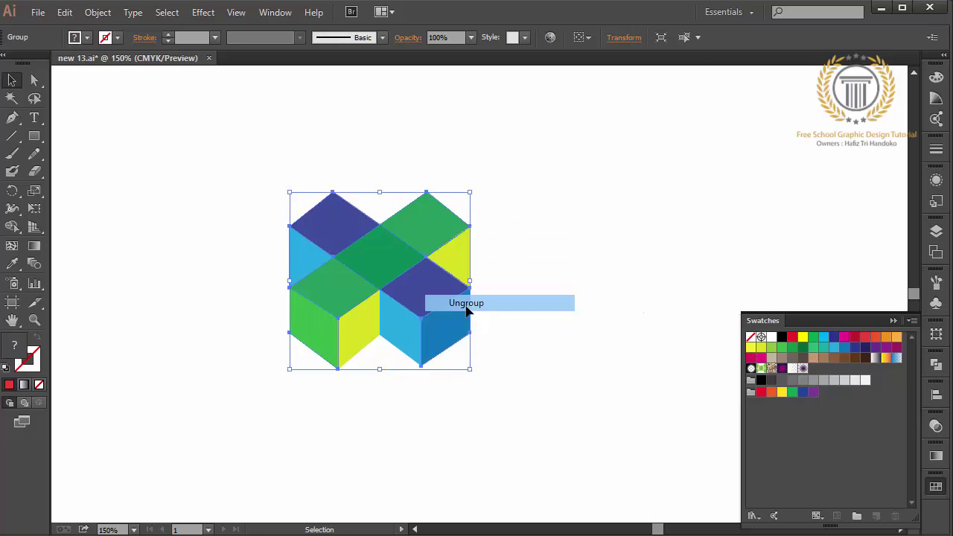
click(524, 319)
click(414, 228)
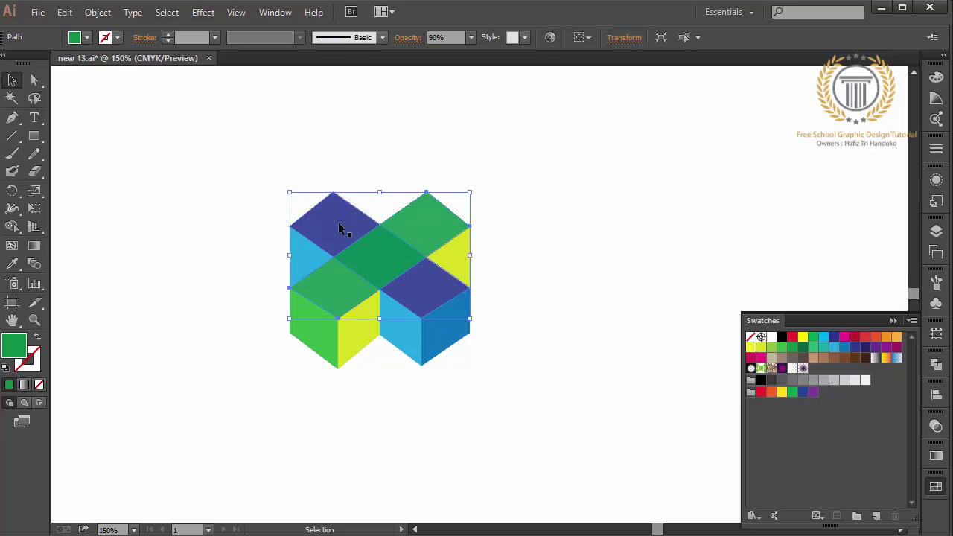
click(340, 226)
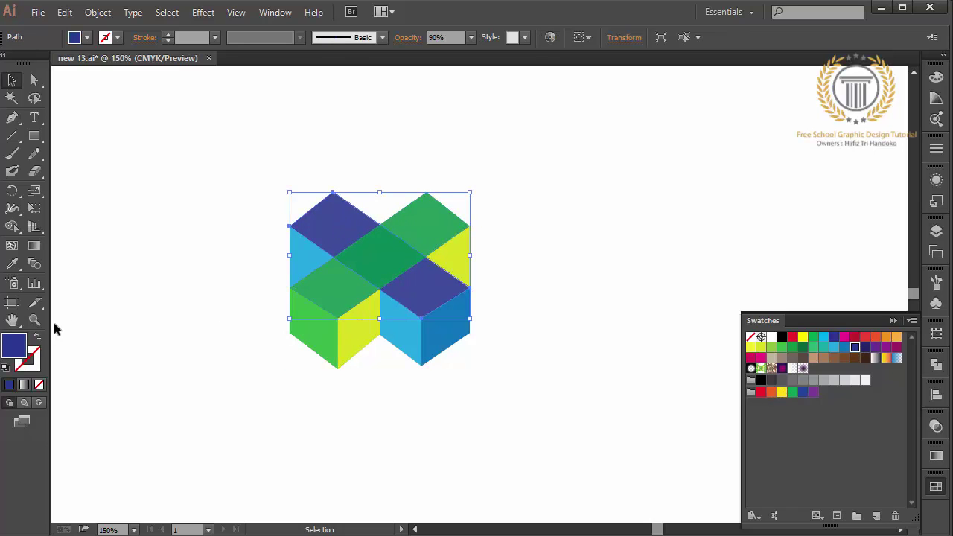
Step: Fill the two selected top faces with the deep blue 0C5384
double_click(19, 349)
click(693, 214)
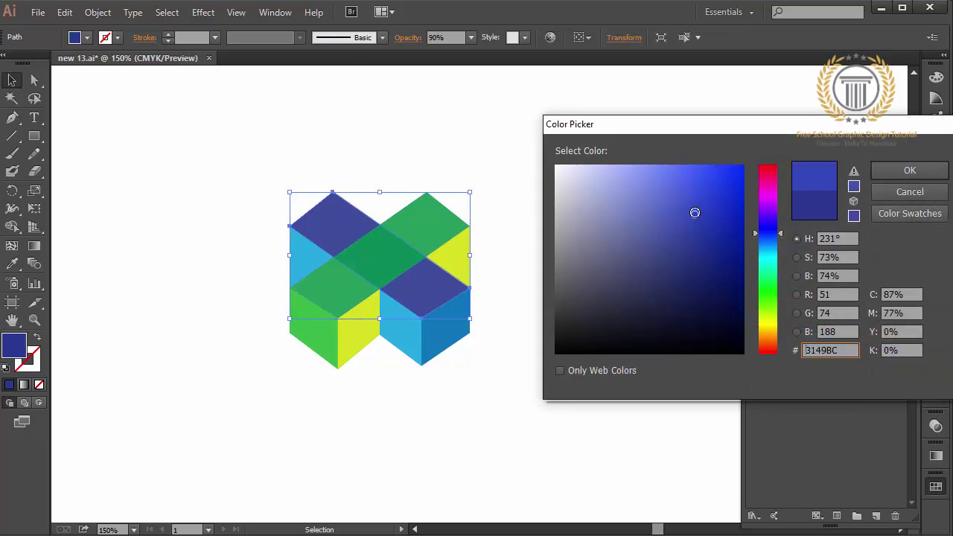
click(889, 172)
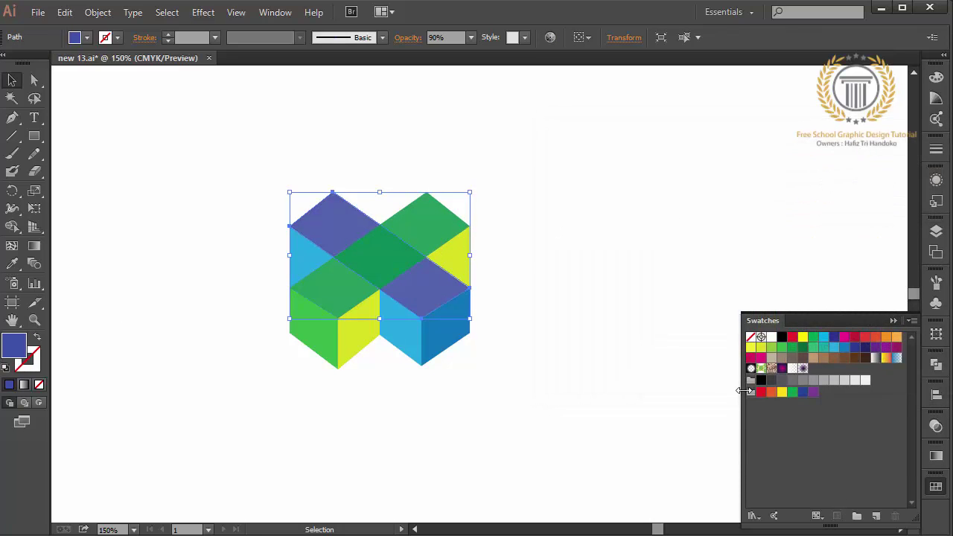
click(844, 347)
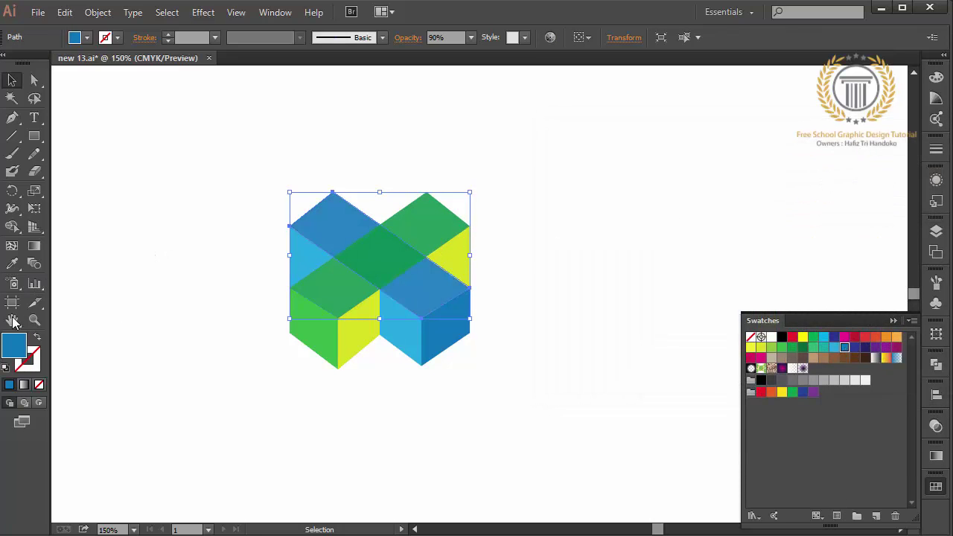
double_click(15, 347)
click(729, 255)
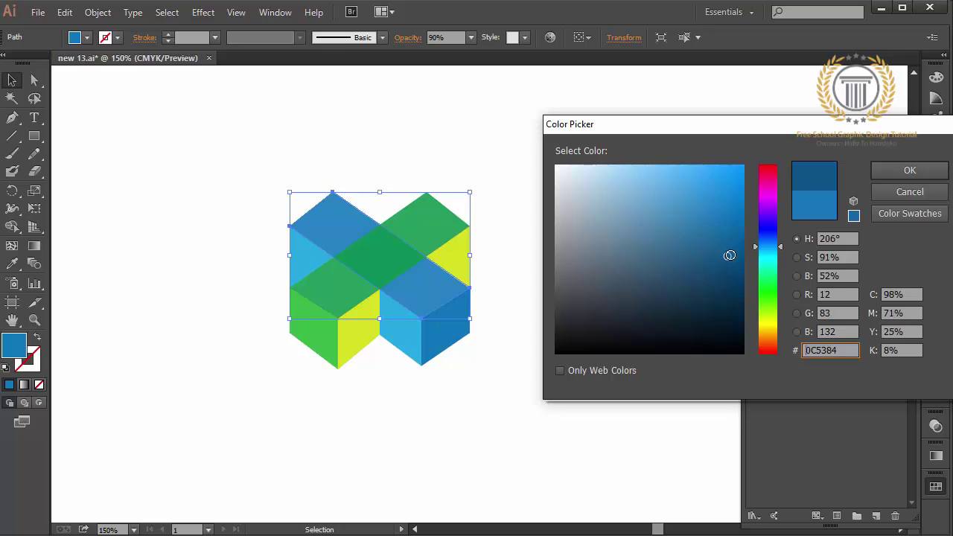
click(910, 169)
click(630, 227)
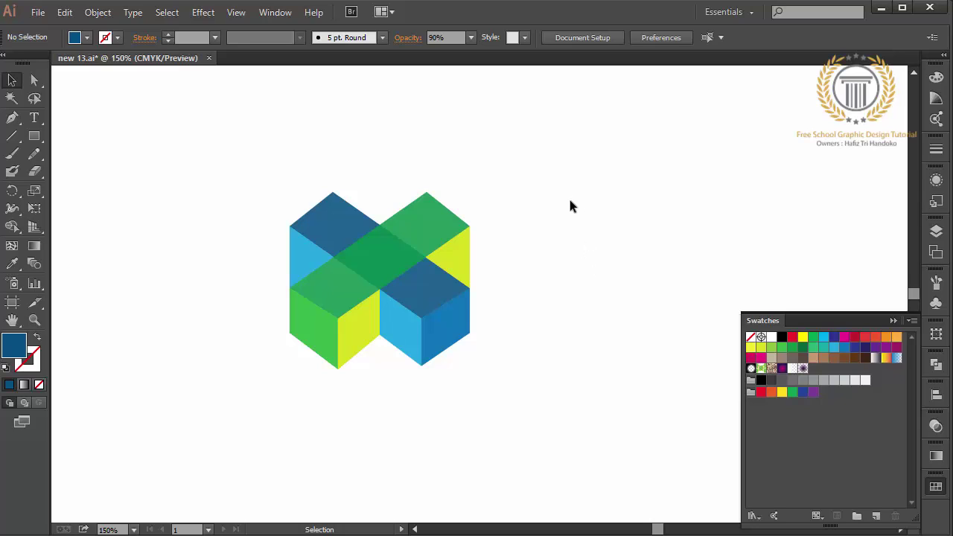
Step: Recolour the green band red-orange, the dark-blue tops and right face purple, and the blue front and left faces magenta
click(430, 248)
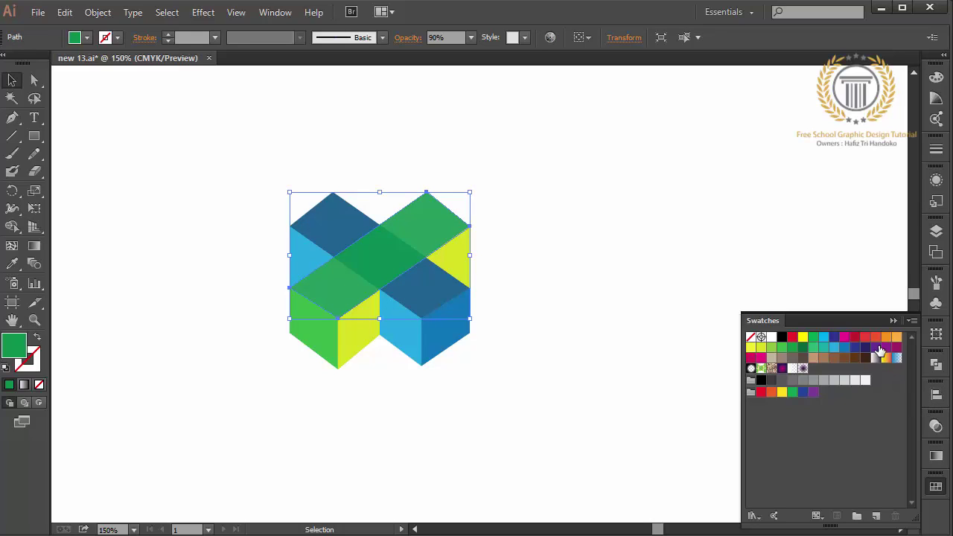
click(875, 336)
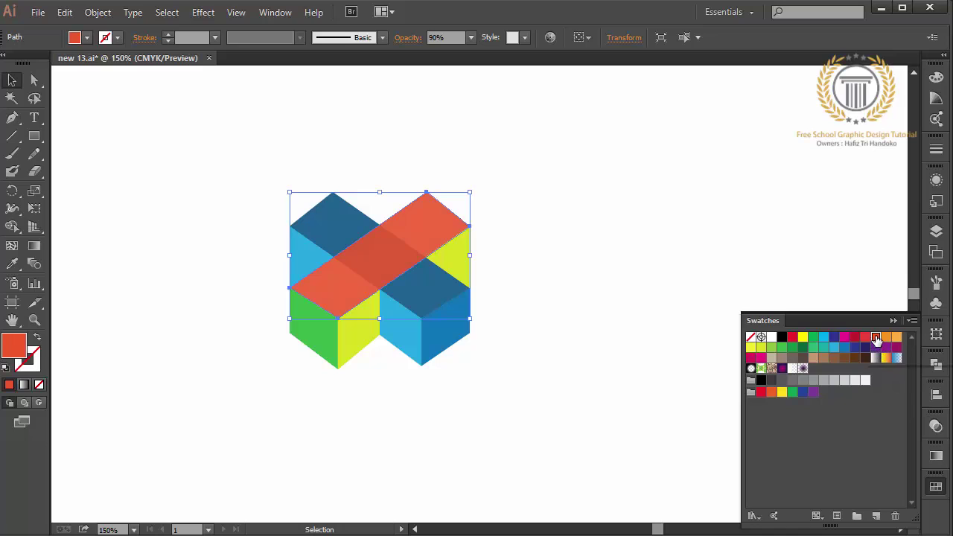
click(440, 287)
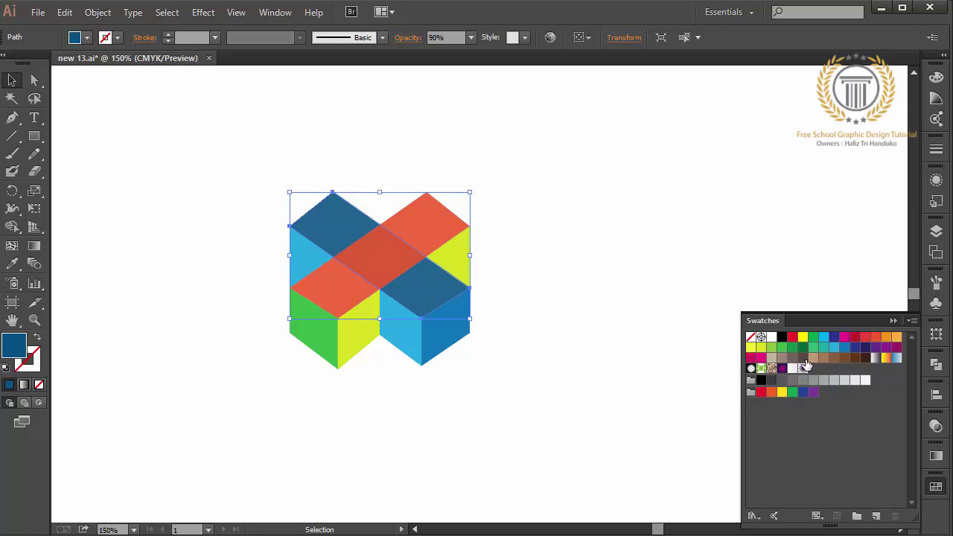
click(886, 347)
click(446, 329)
click(886, 346)
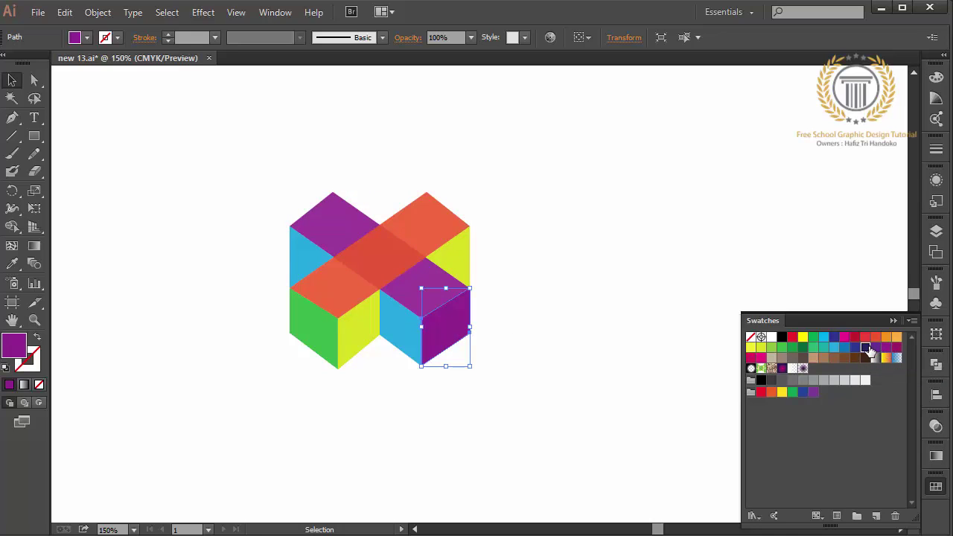
click(866, 347)
click(877, 349)
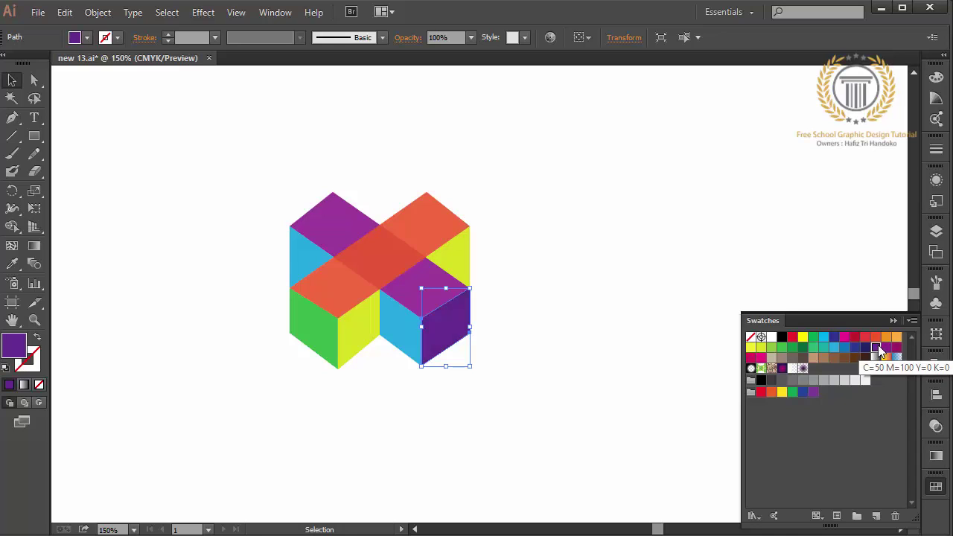
click(406, 335)
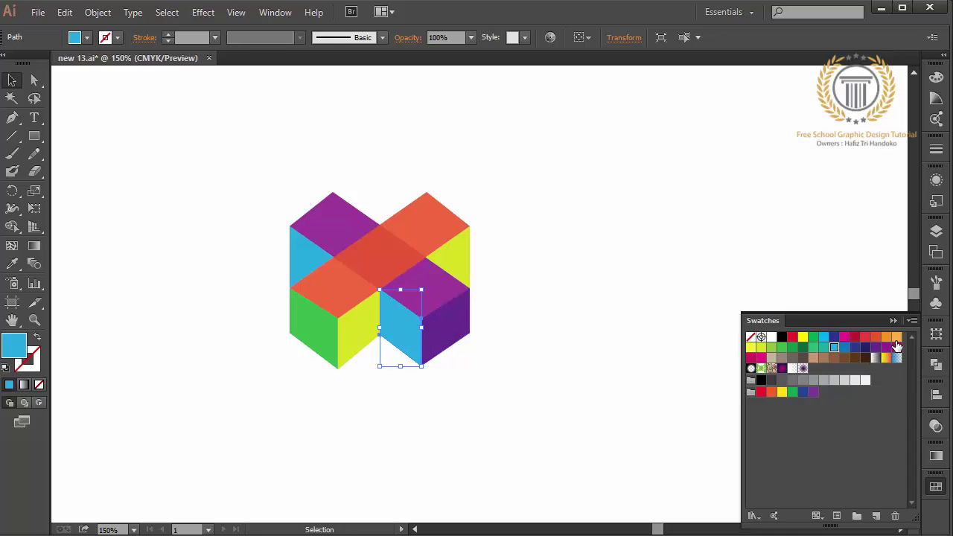
click(896, 347)
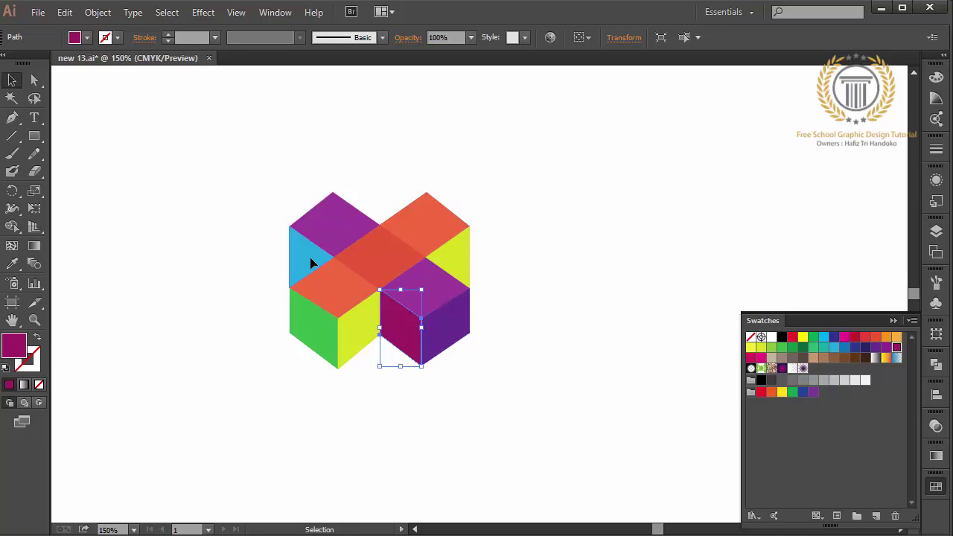
click(310, 258)
click(896, 347)
click(570, 358)
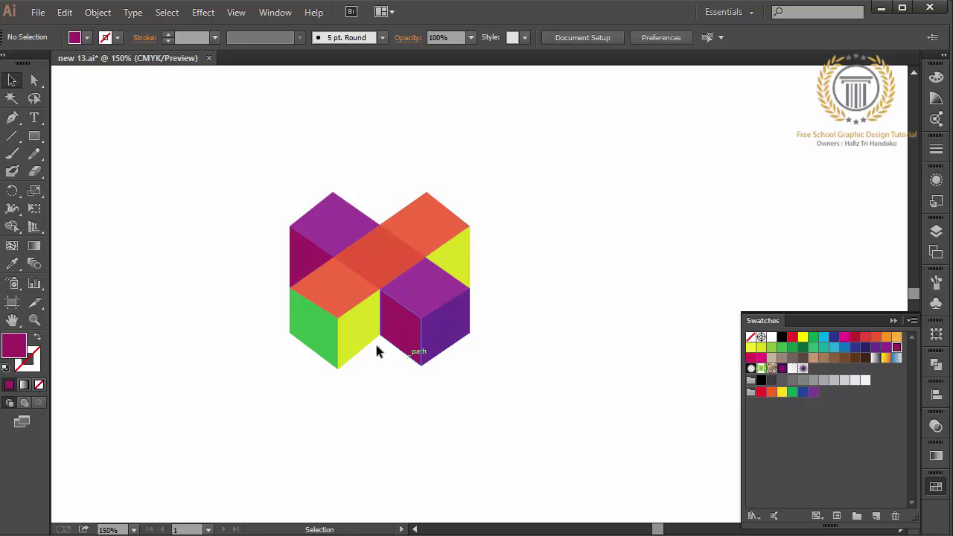
Step: Fill the yellow lower and right faces orange and the green lower-left face red
click(356, 341)
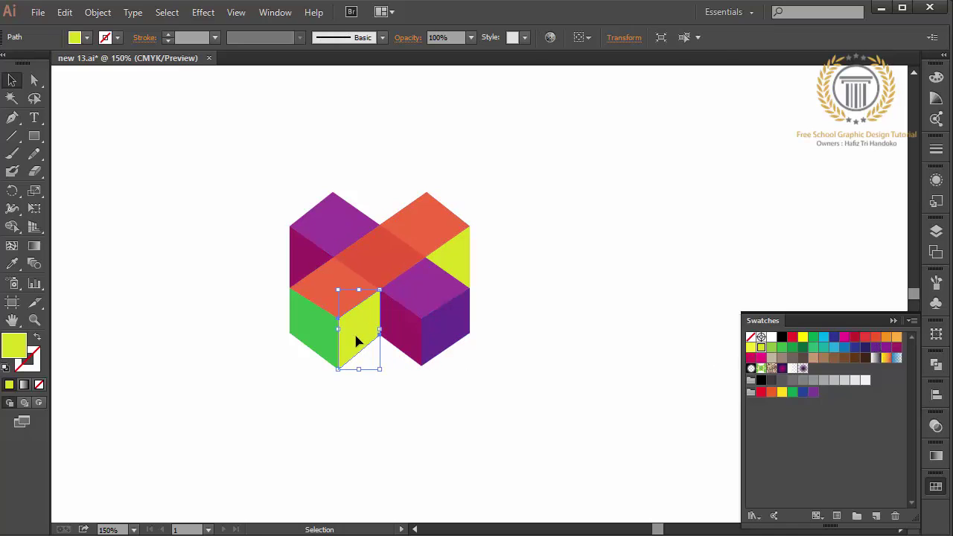
click(886, 336)
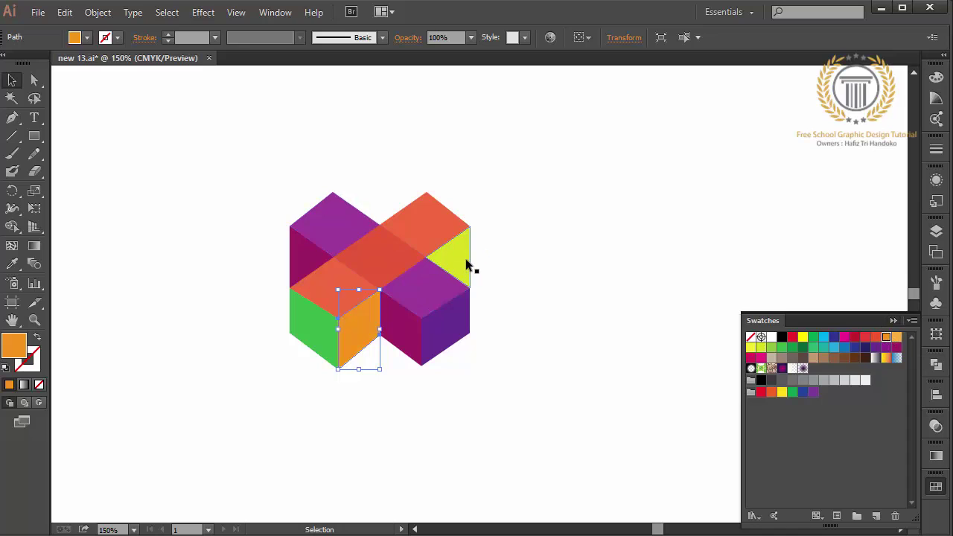
click(465, 259)
click(886, 336)
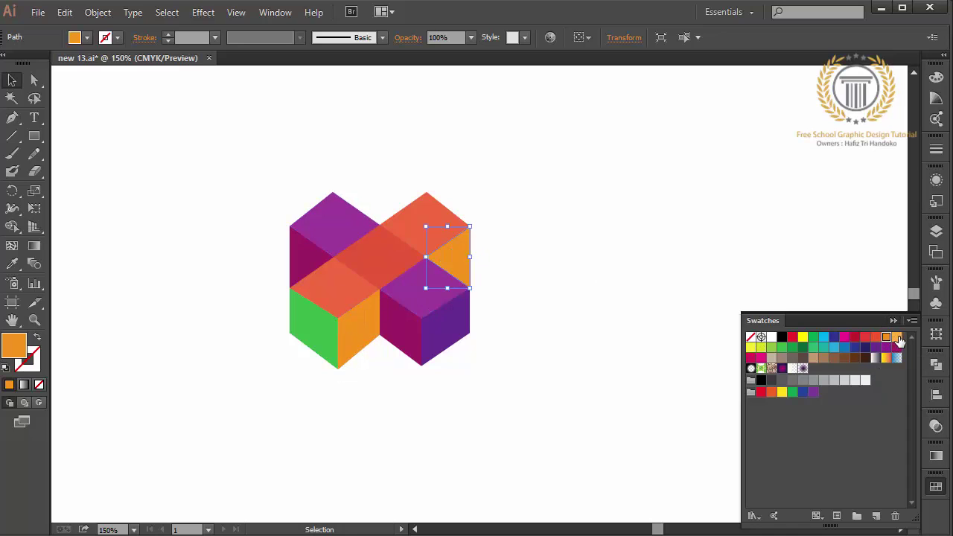
click(322, 334)
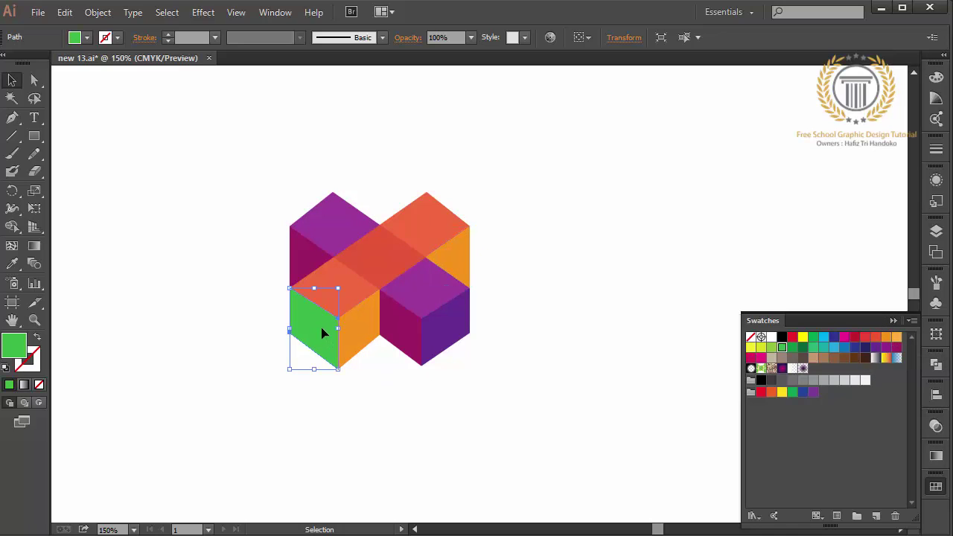
click(866, 338)
click(465, 377)
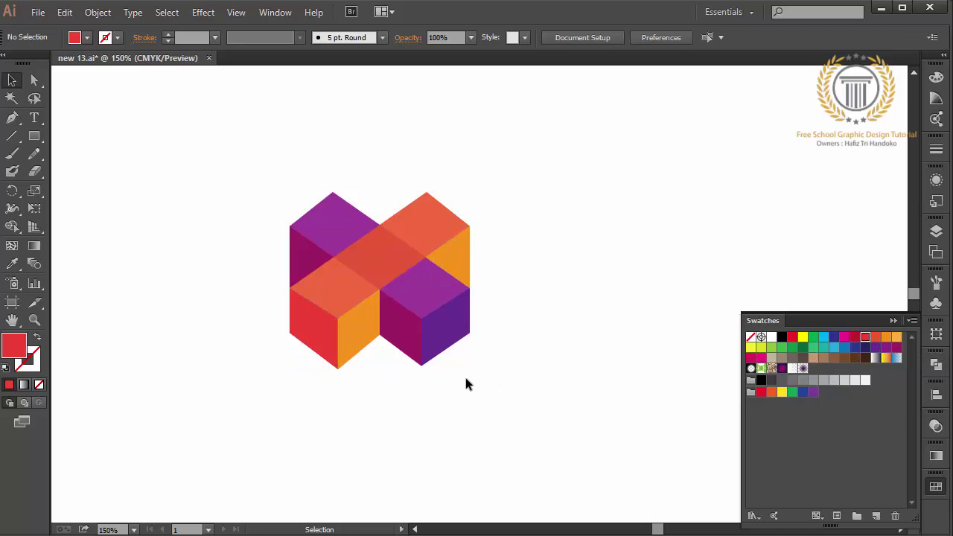
Step: Group all the cube shapes into a single object
drag(545, 146, 219, 388)
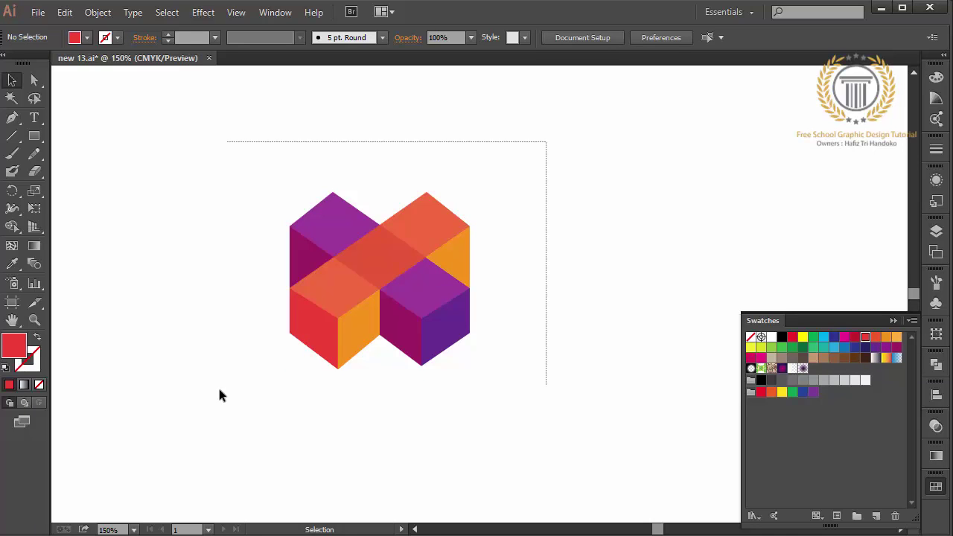
right_click(219, 389)
click(256, 238)
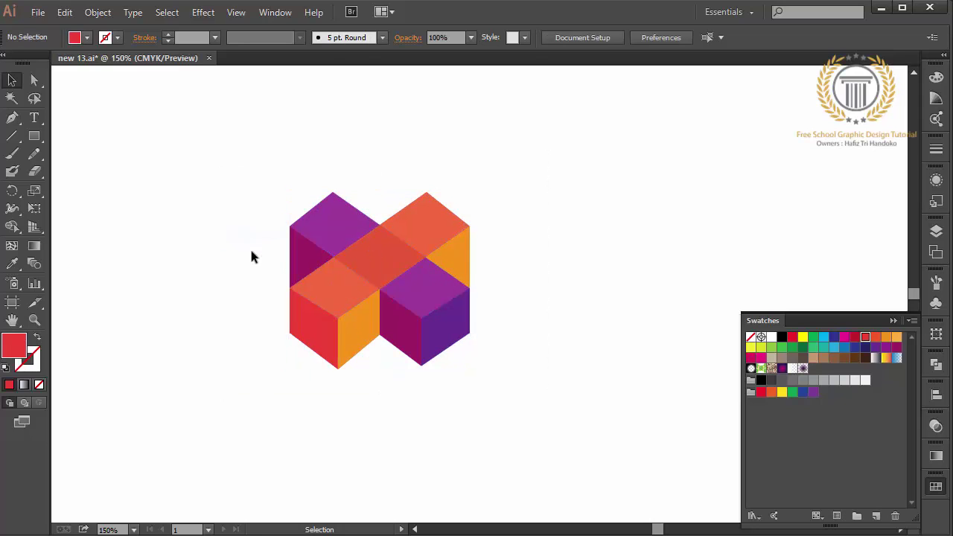
click(424, 274)
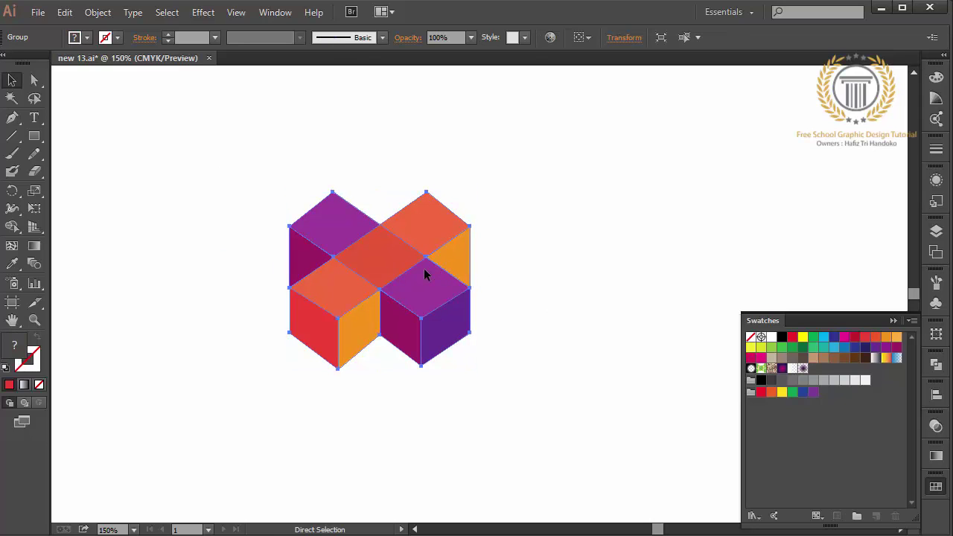
Step: Scale the logo group up to nearly fill the artboard and nudge it slightly lower
key(ctrl+0)
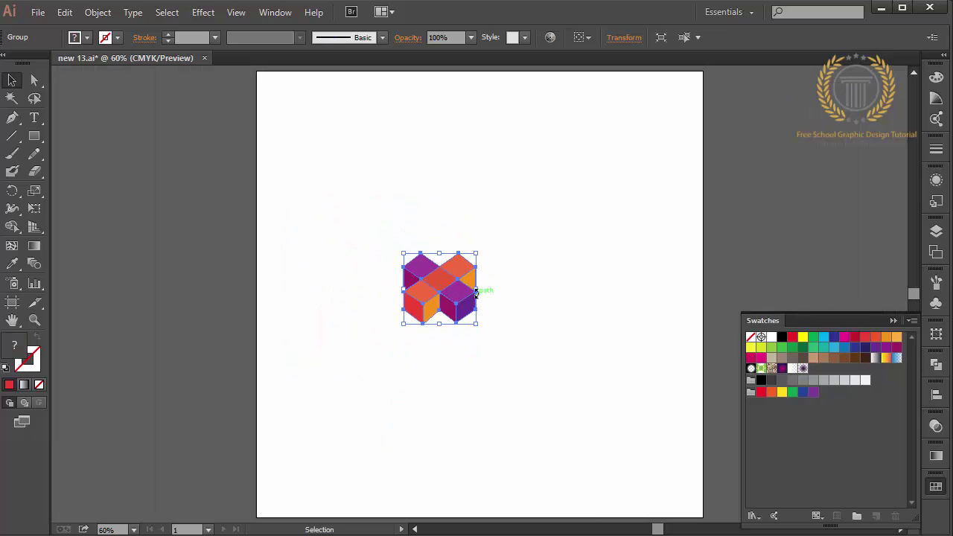
drag(478, 290, 676, 299)
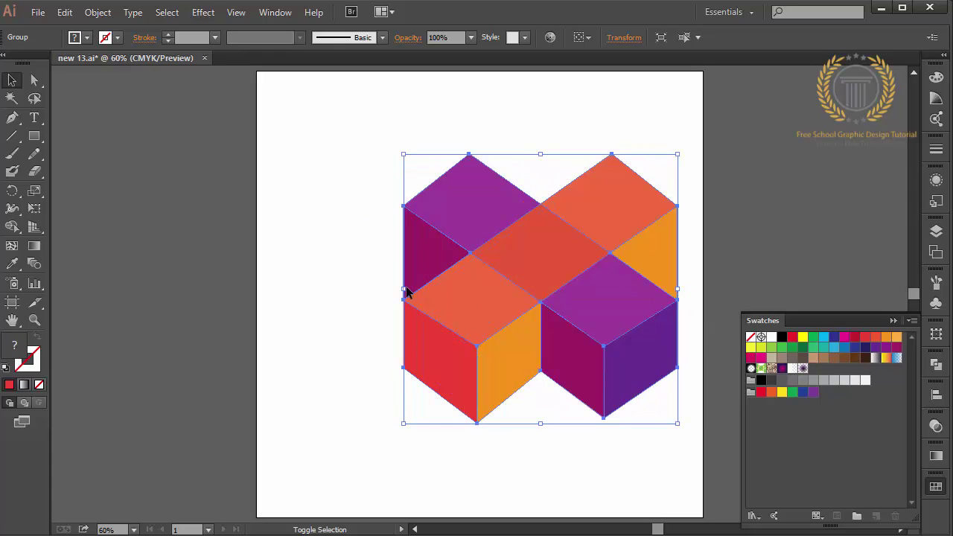
drag(403, 288, 283, 299)
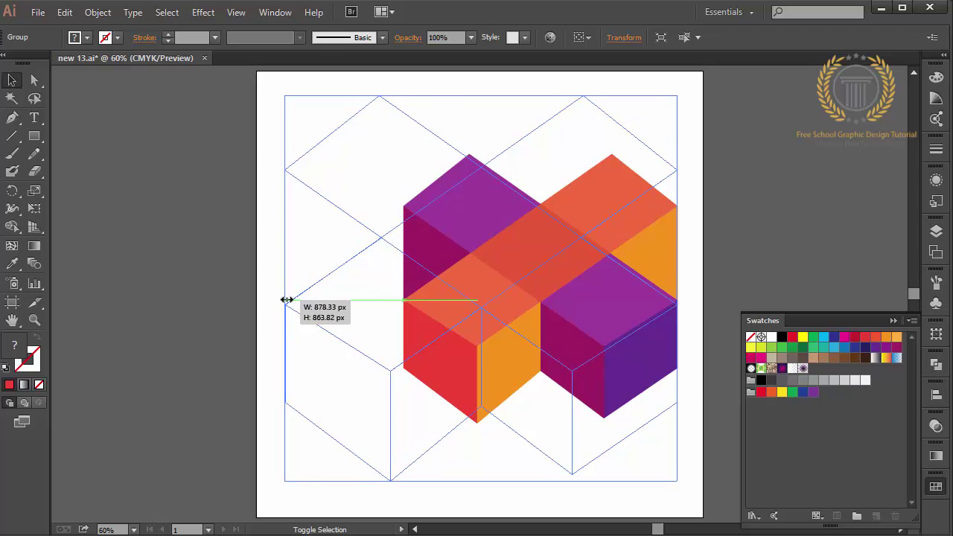
drag(284, 300, 283, 300)
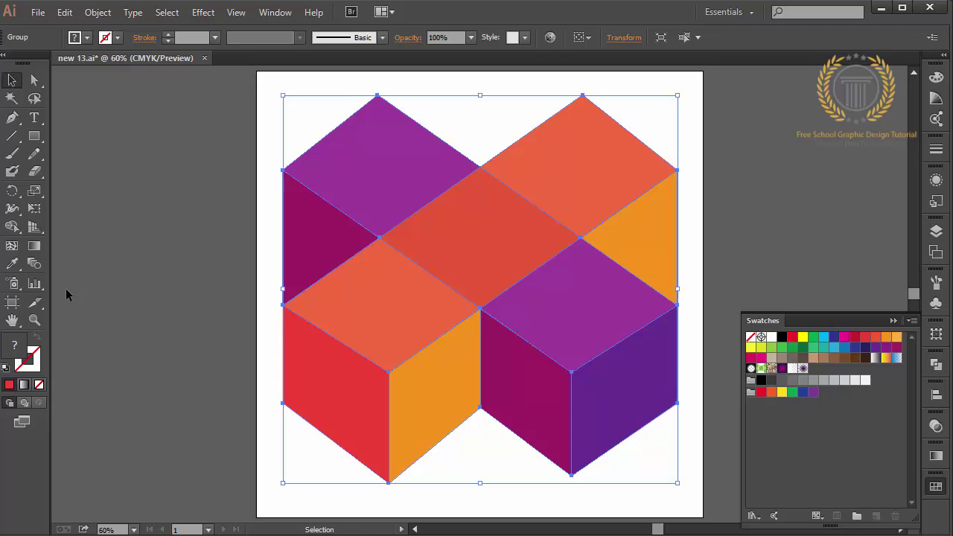
key(Down)
key(Down)
key(Down)
key(Down)
key(Down)
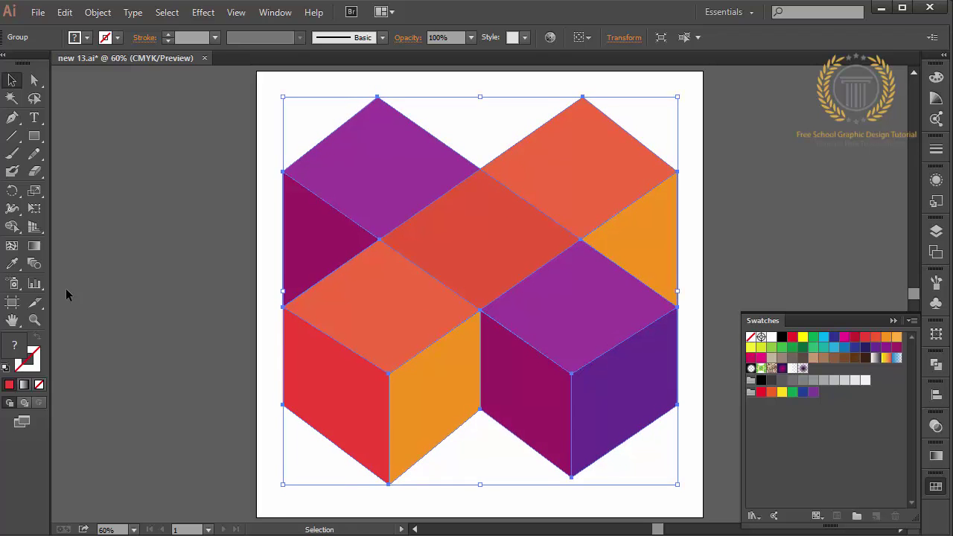
key(Down)
key(Down)
key(Down)
key(Down)
key(Down)
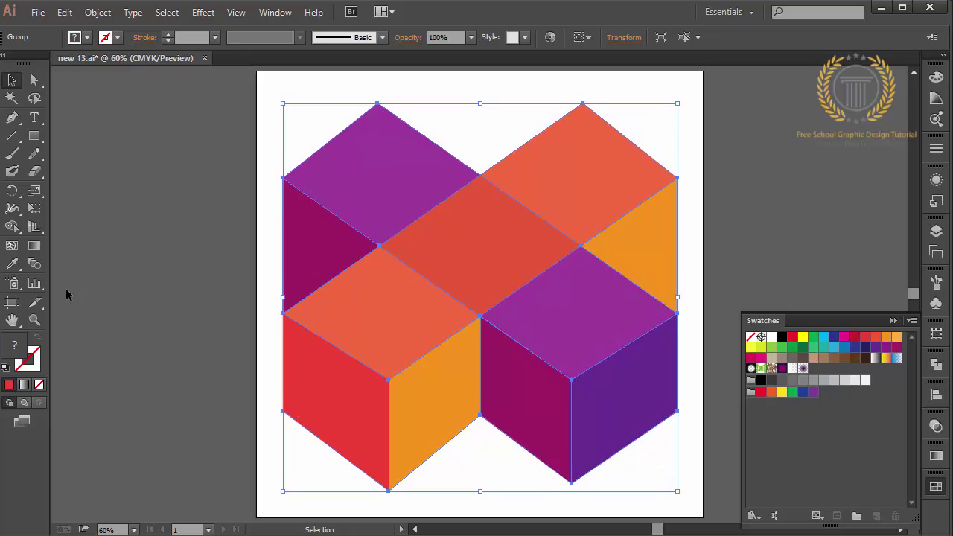
key(Up)
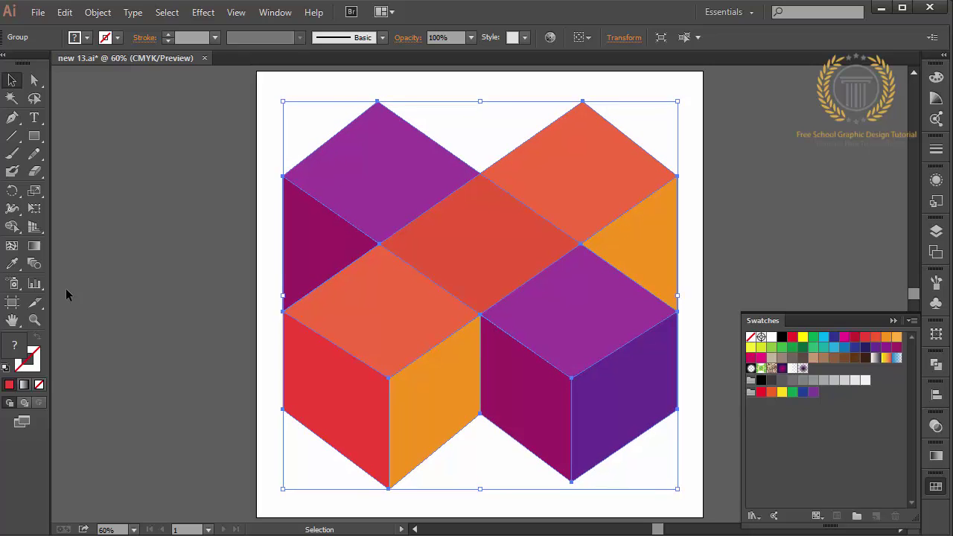
key(Down)
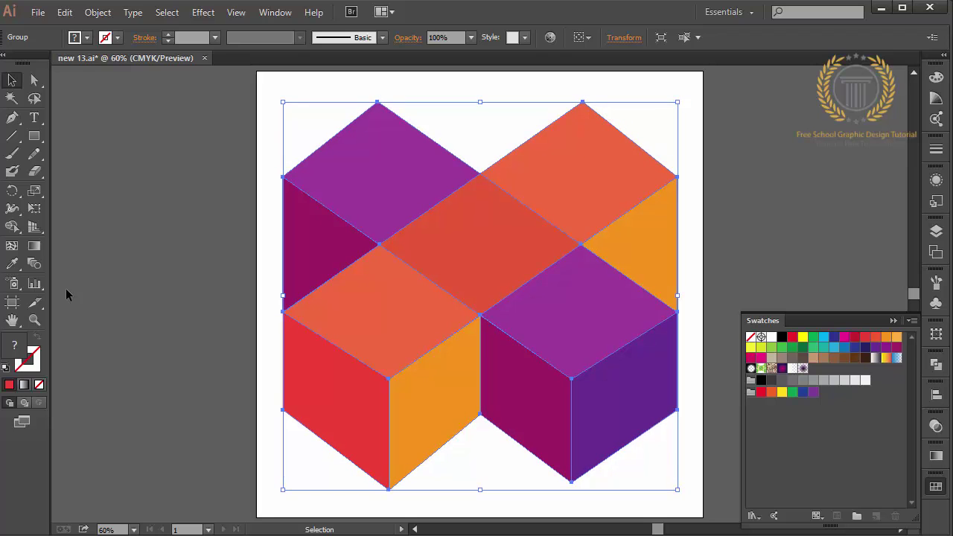
click(142, 284)
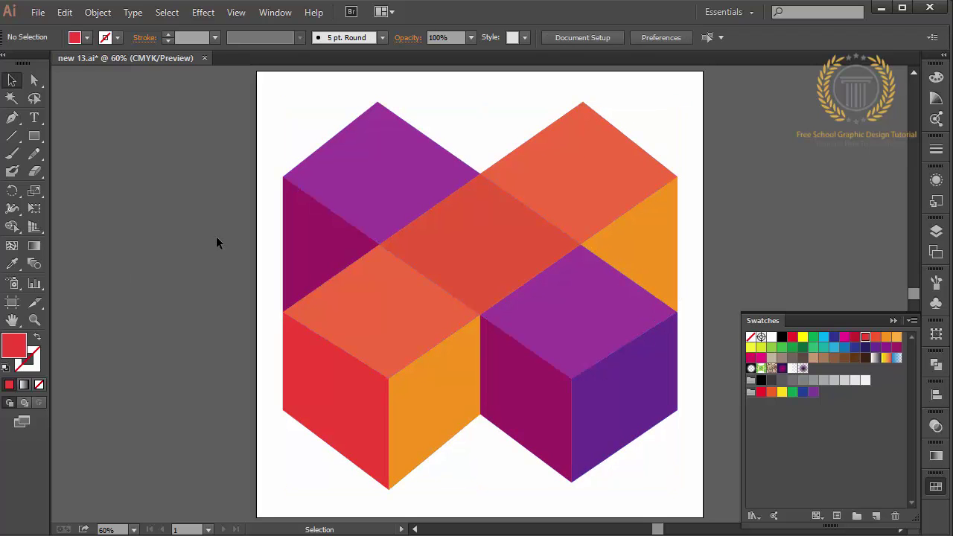
Step: Save the document as new 14 in the free school graphic folder
click(37, 13)
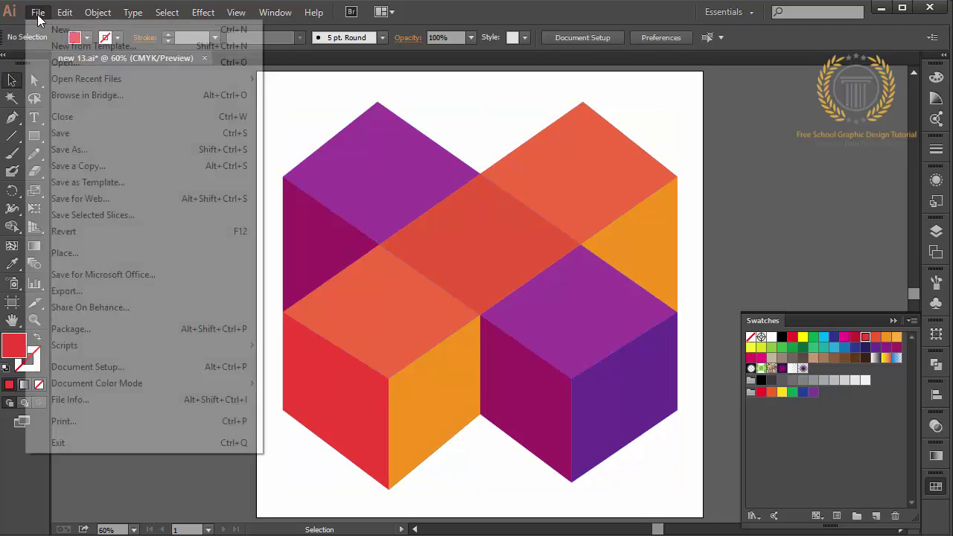
click(91, 146)
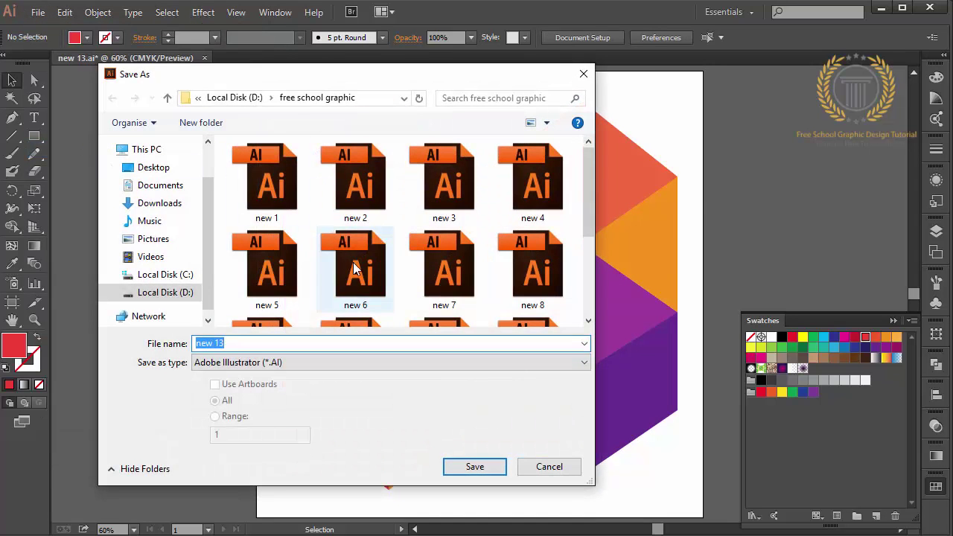
scroll(588, 238, down, 2)
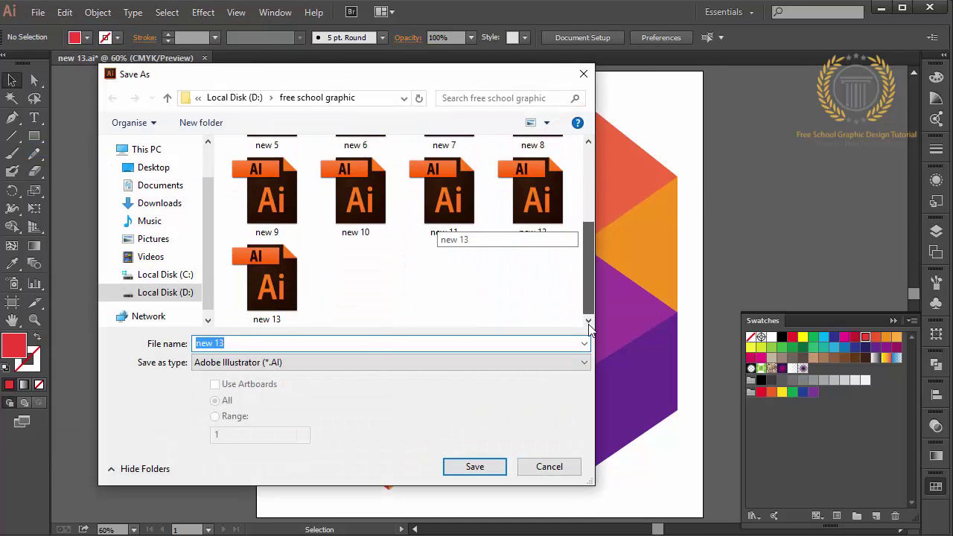
click(370, 342)
key(BackSpace)
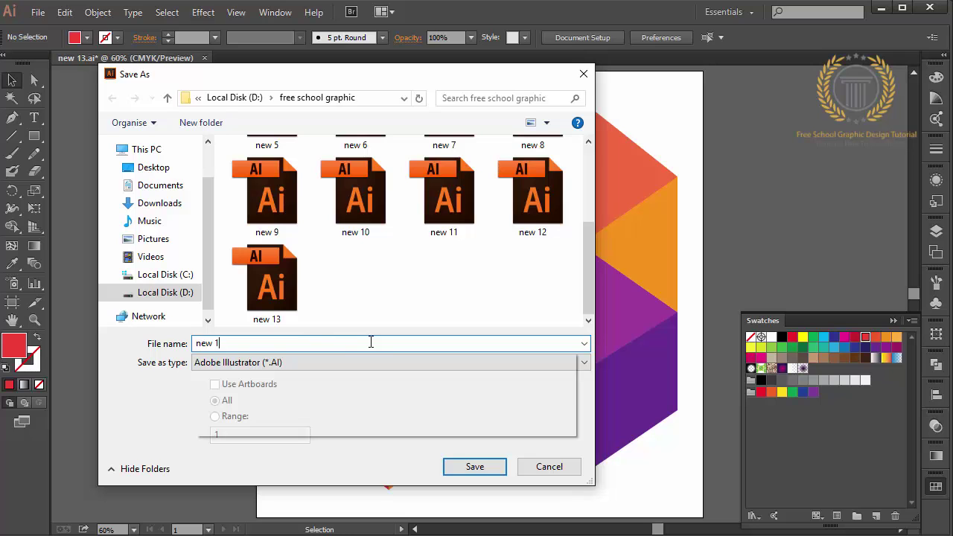
text(4)
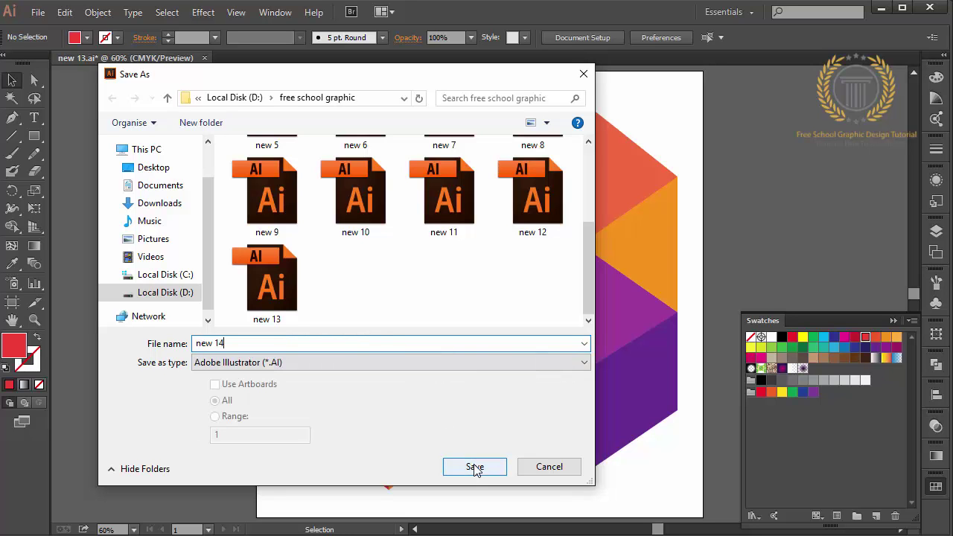
click(474, 467)
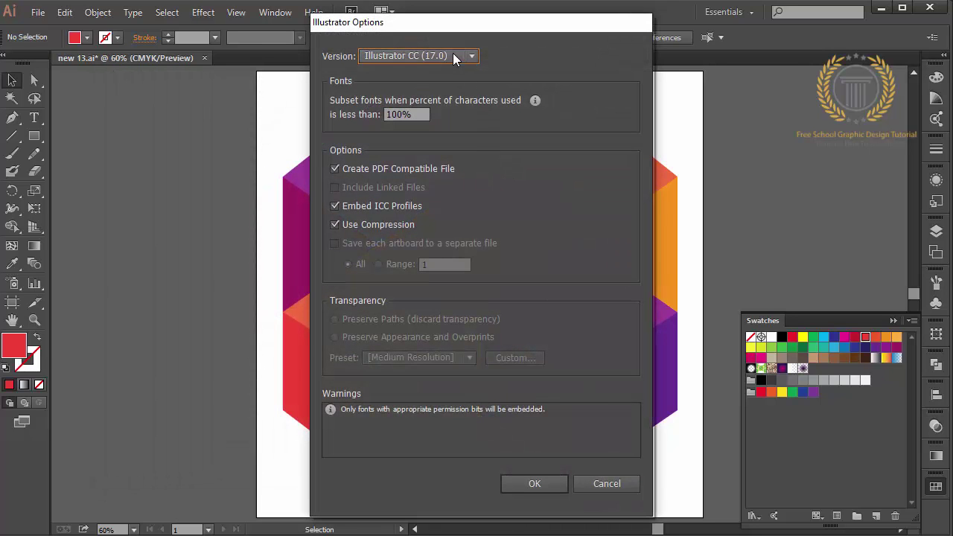
Step: Keep the Illustrator CC (17.0) format version and finish saving
click(452, 55)
click(434, 72)
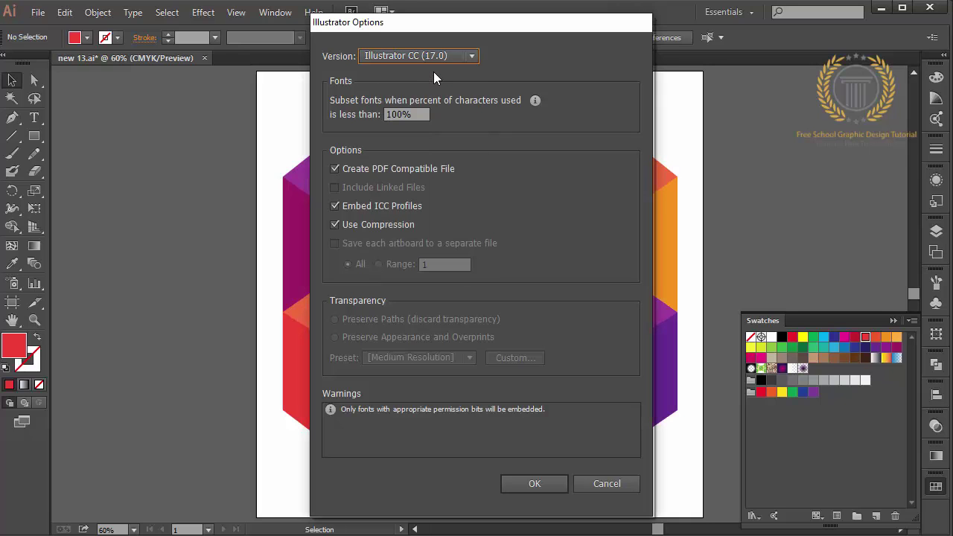
click(546, 484)
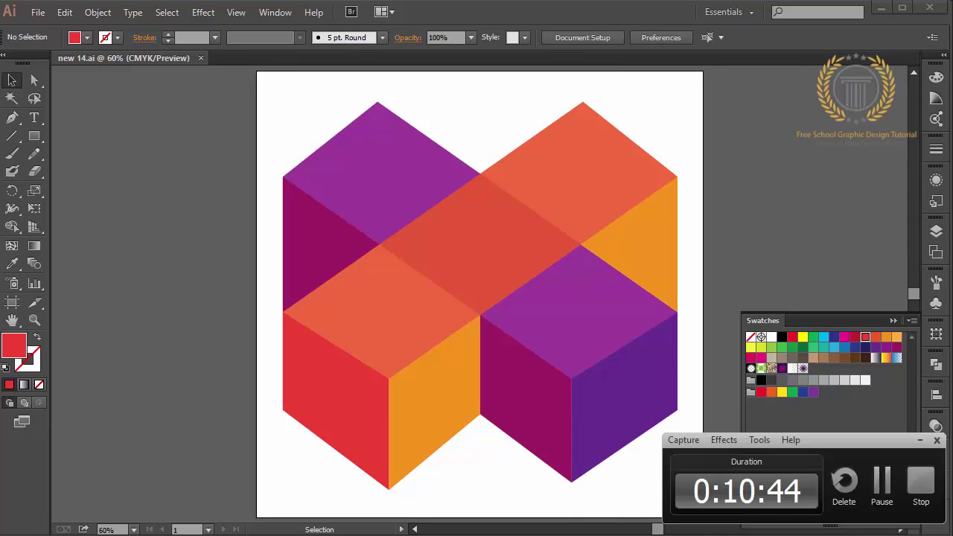
click(534, 248)
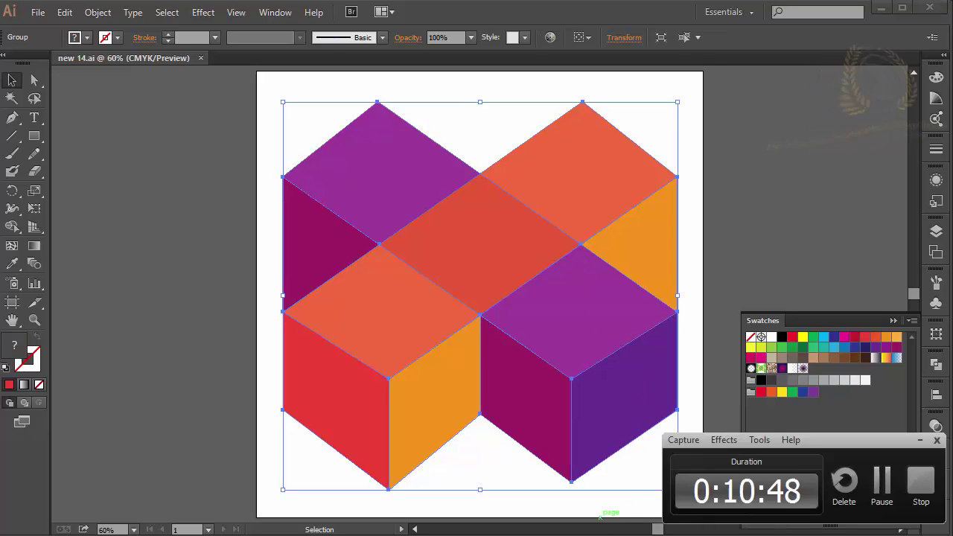